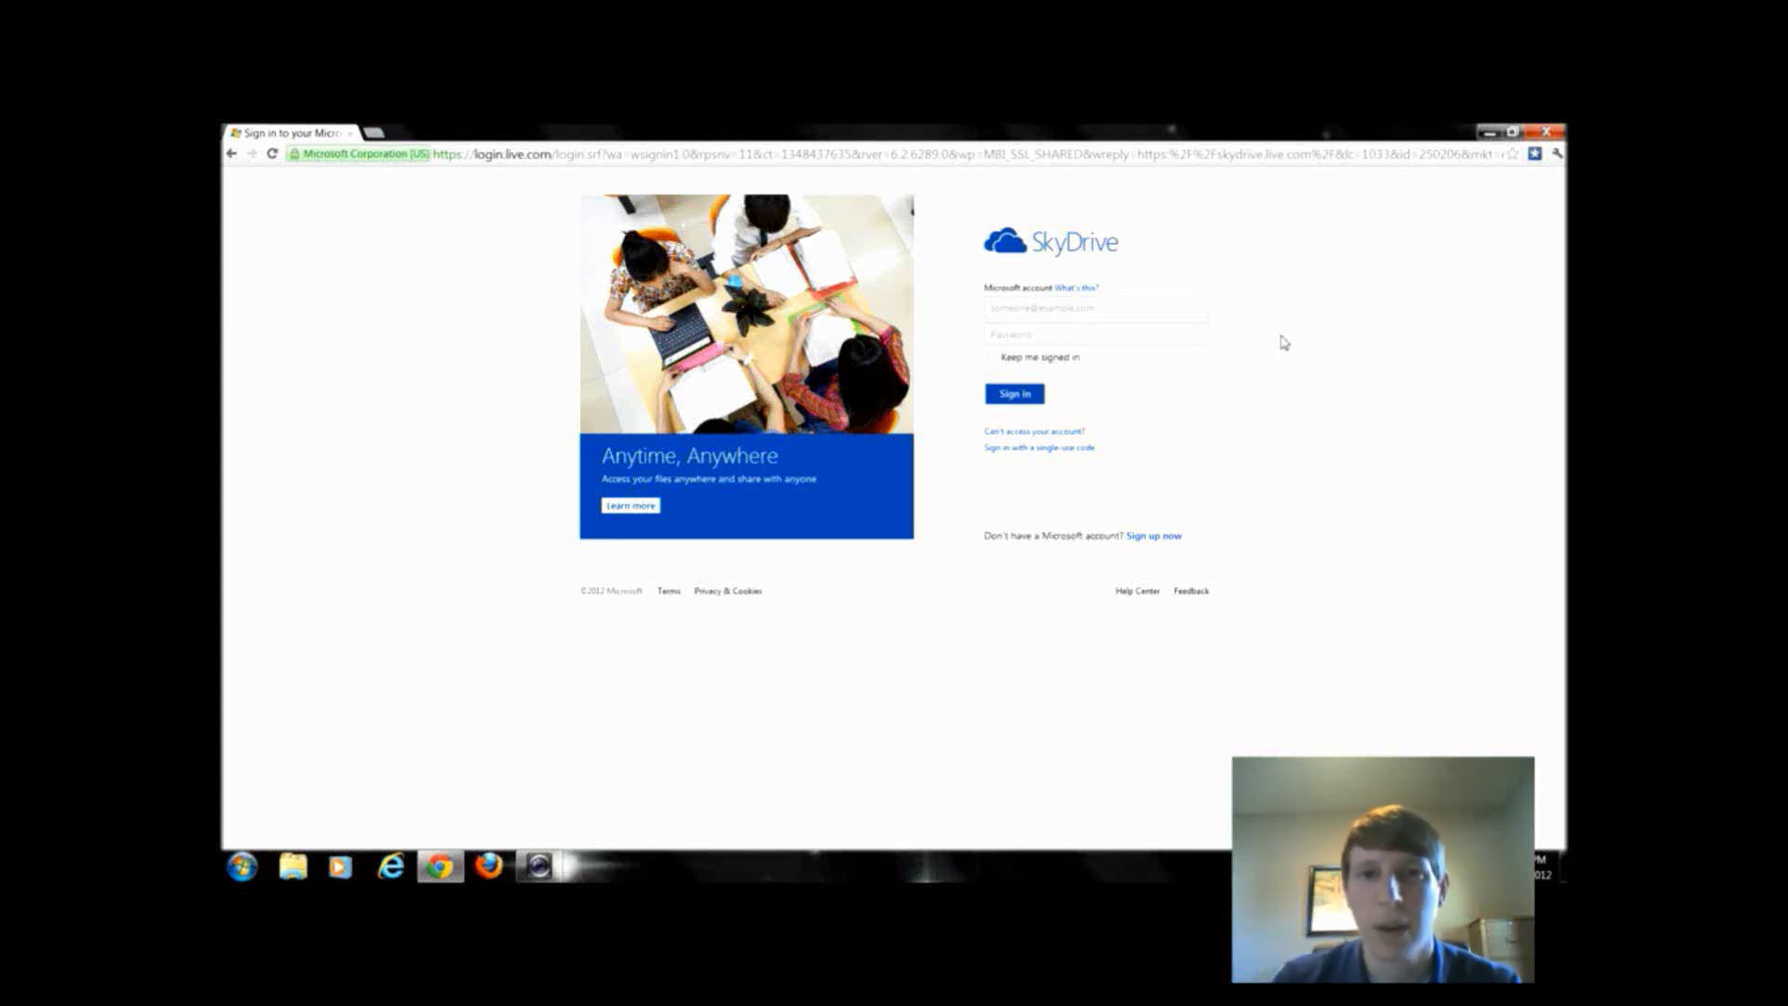
# - Go to skydrive.com and start signing up for a new Microsoft account
pyautogui.click(975, 157)
pyautogui.write('skydrive.com')
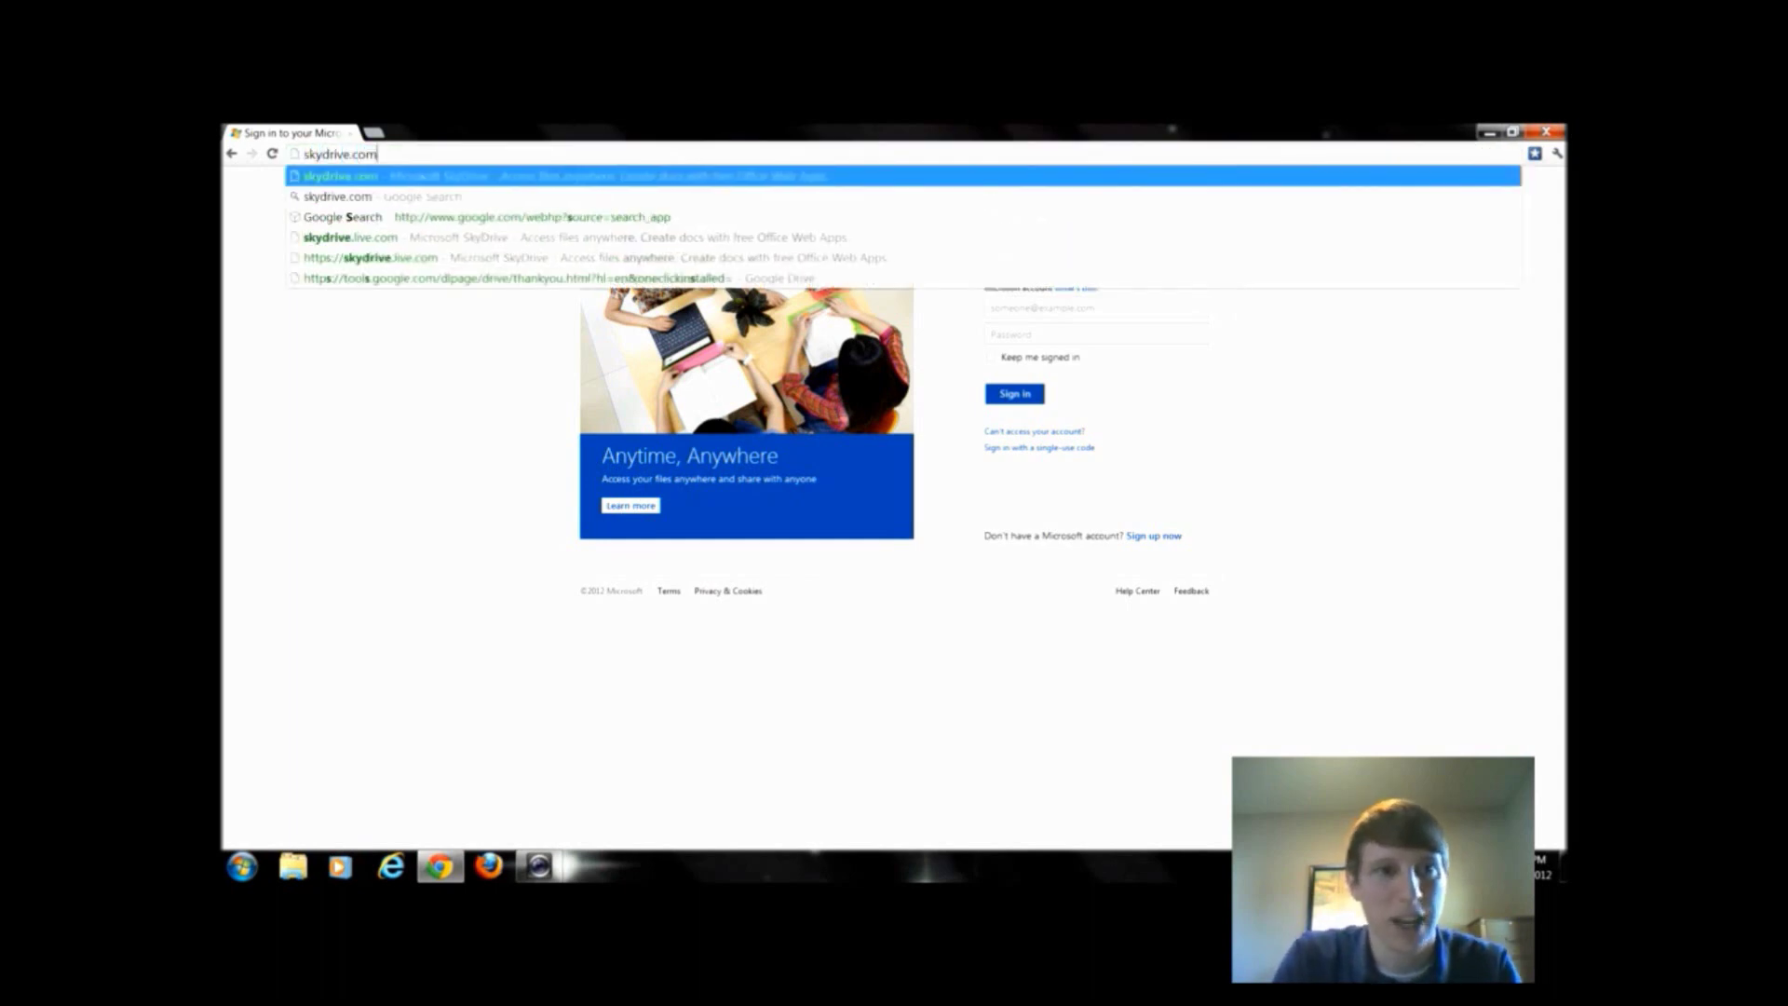
pyautogui.press('Return')
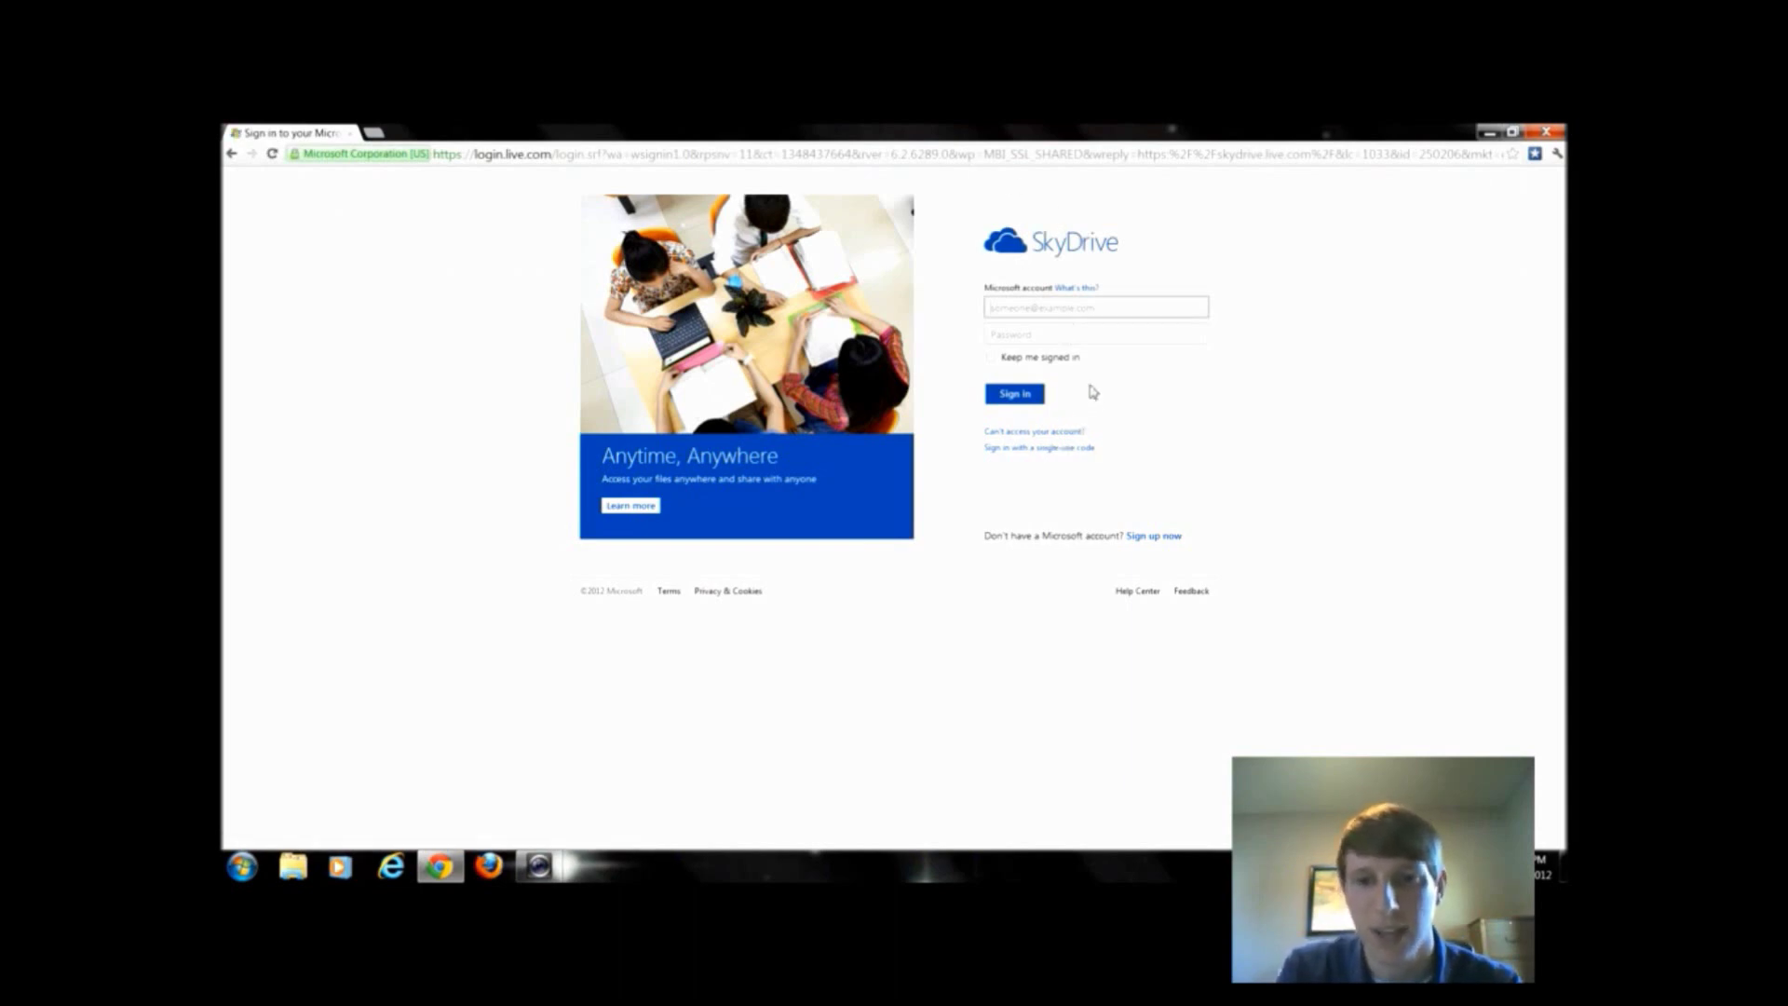
pyautogui.click(1155, 539)
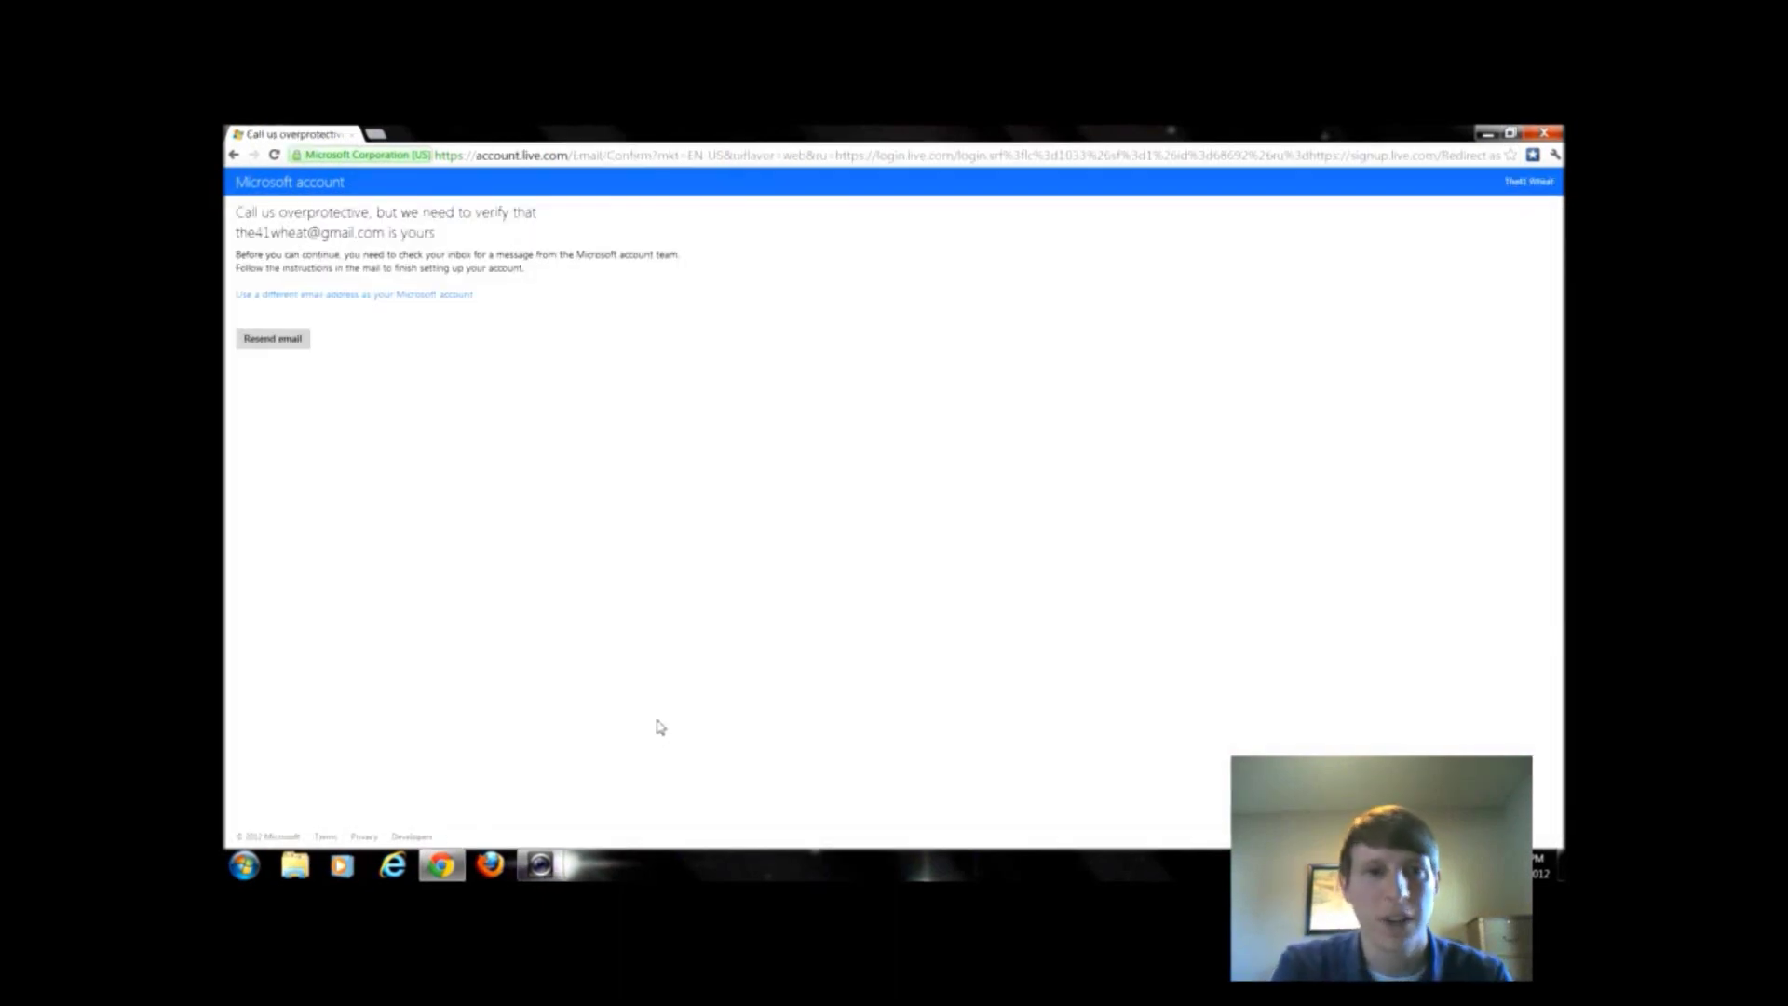
# - Verify the Microsoft account address from its Gmail message and continue to SkyDrive
pyautogui.click(373, 136)
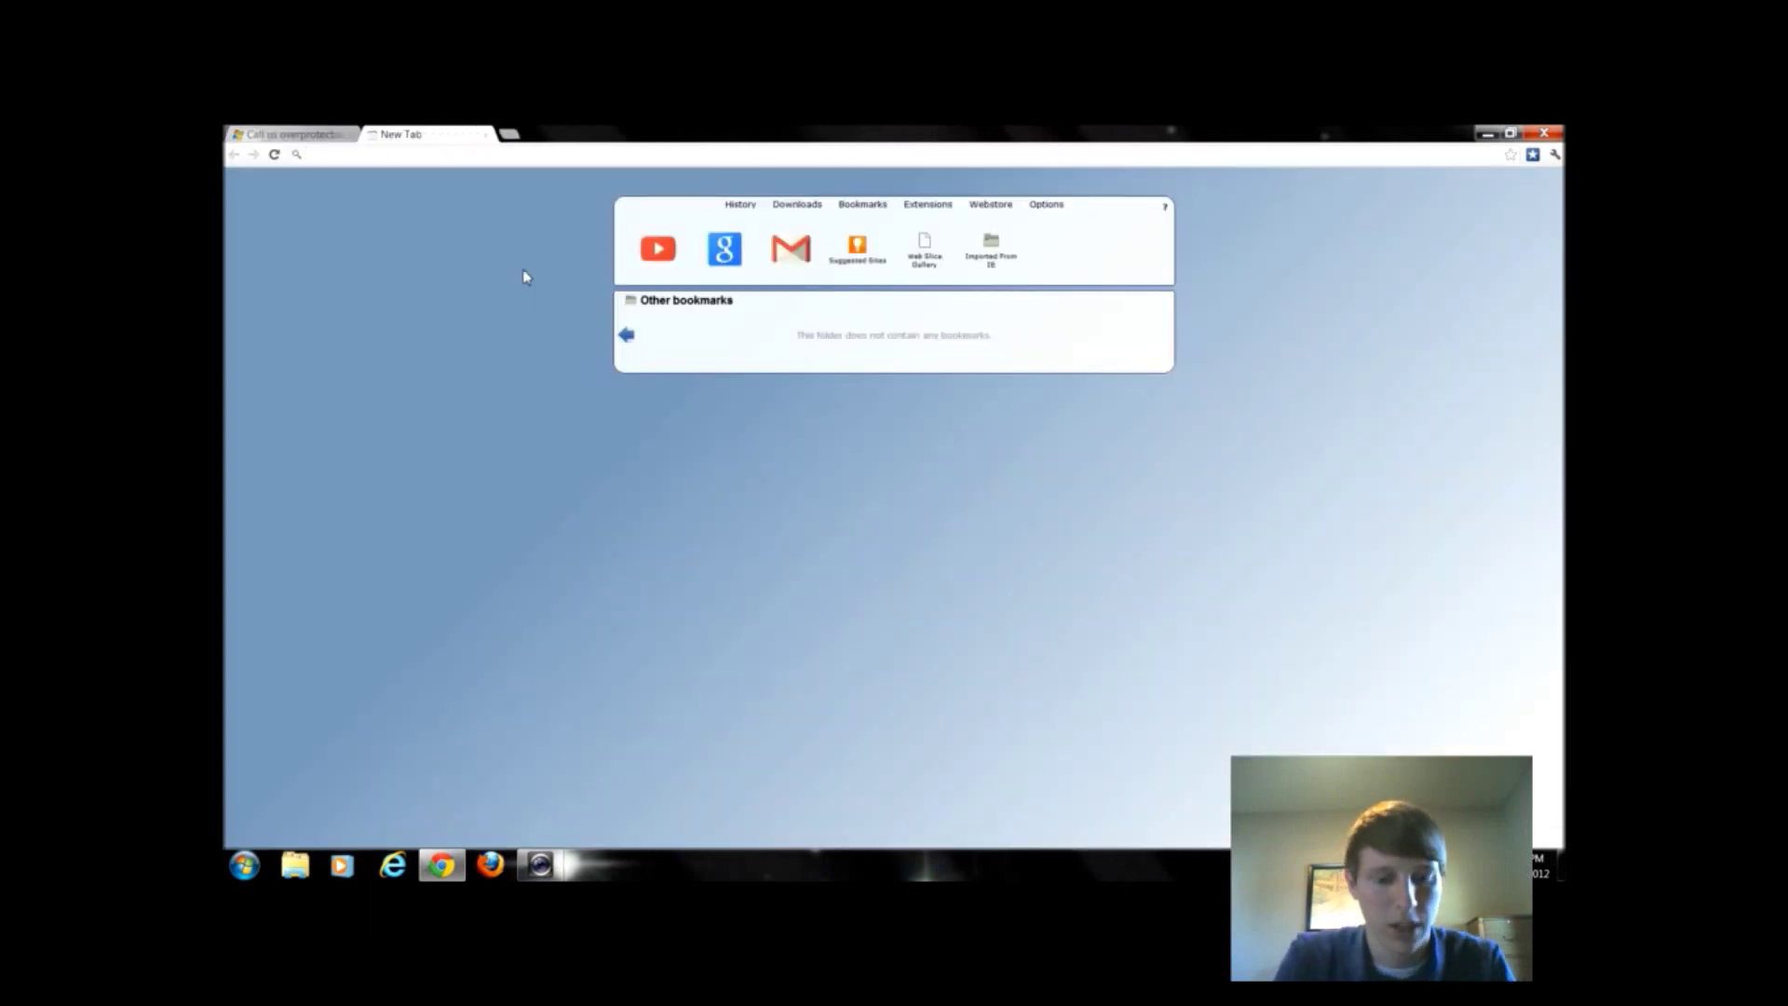
pyautogui.write('gmail.com')
pyautogui.press('Return')
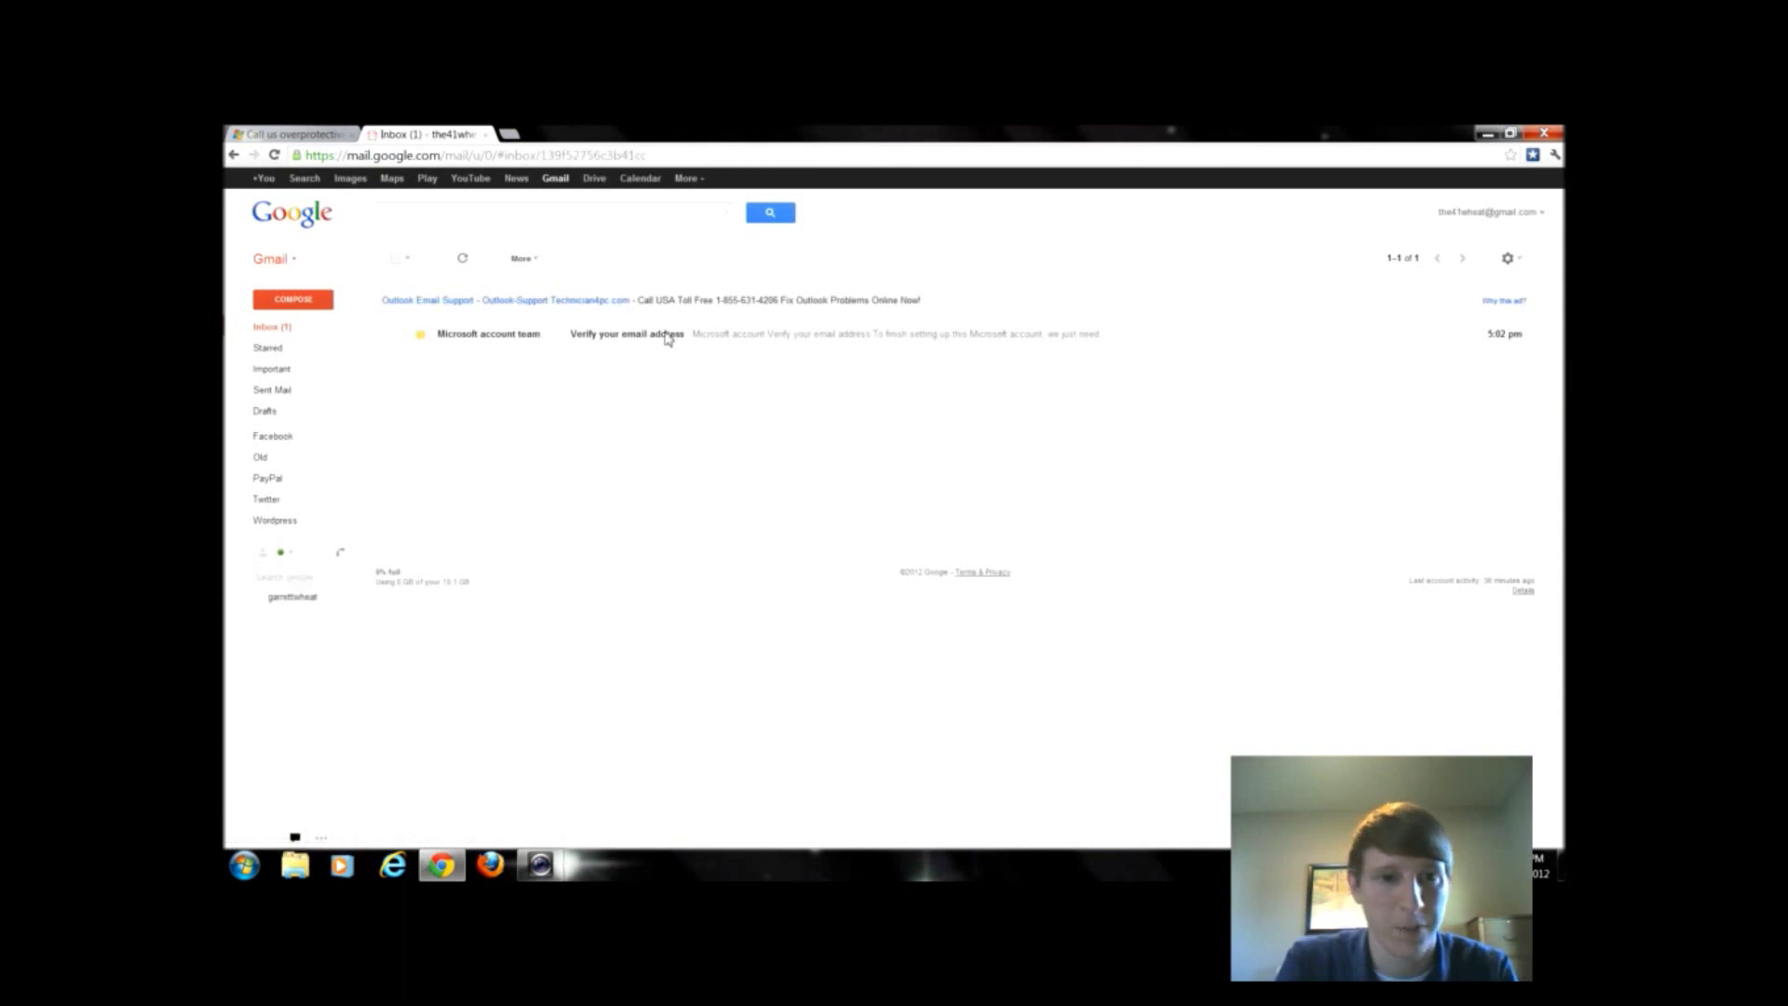
pyautogui.click(667, 338)
pyautogui.click(503, 510)
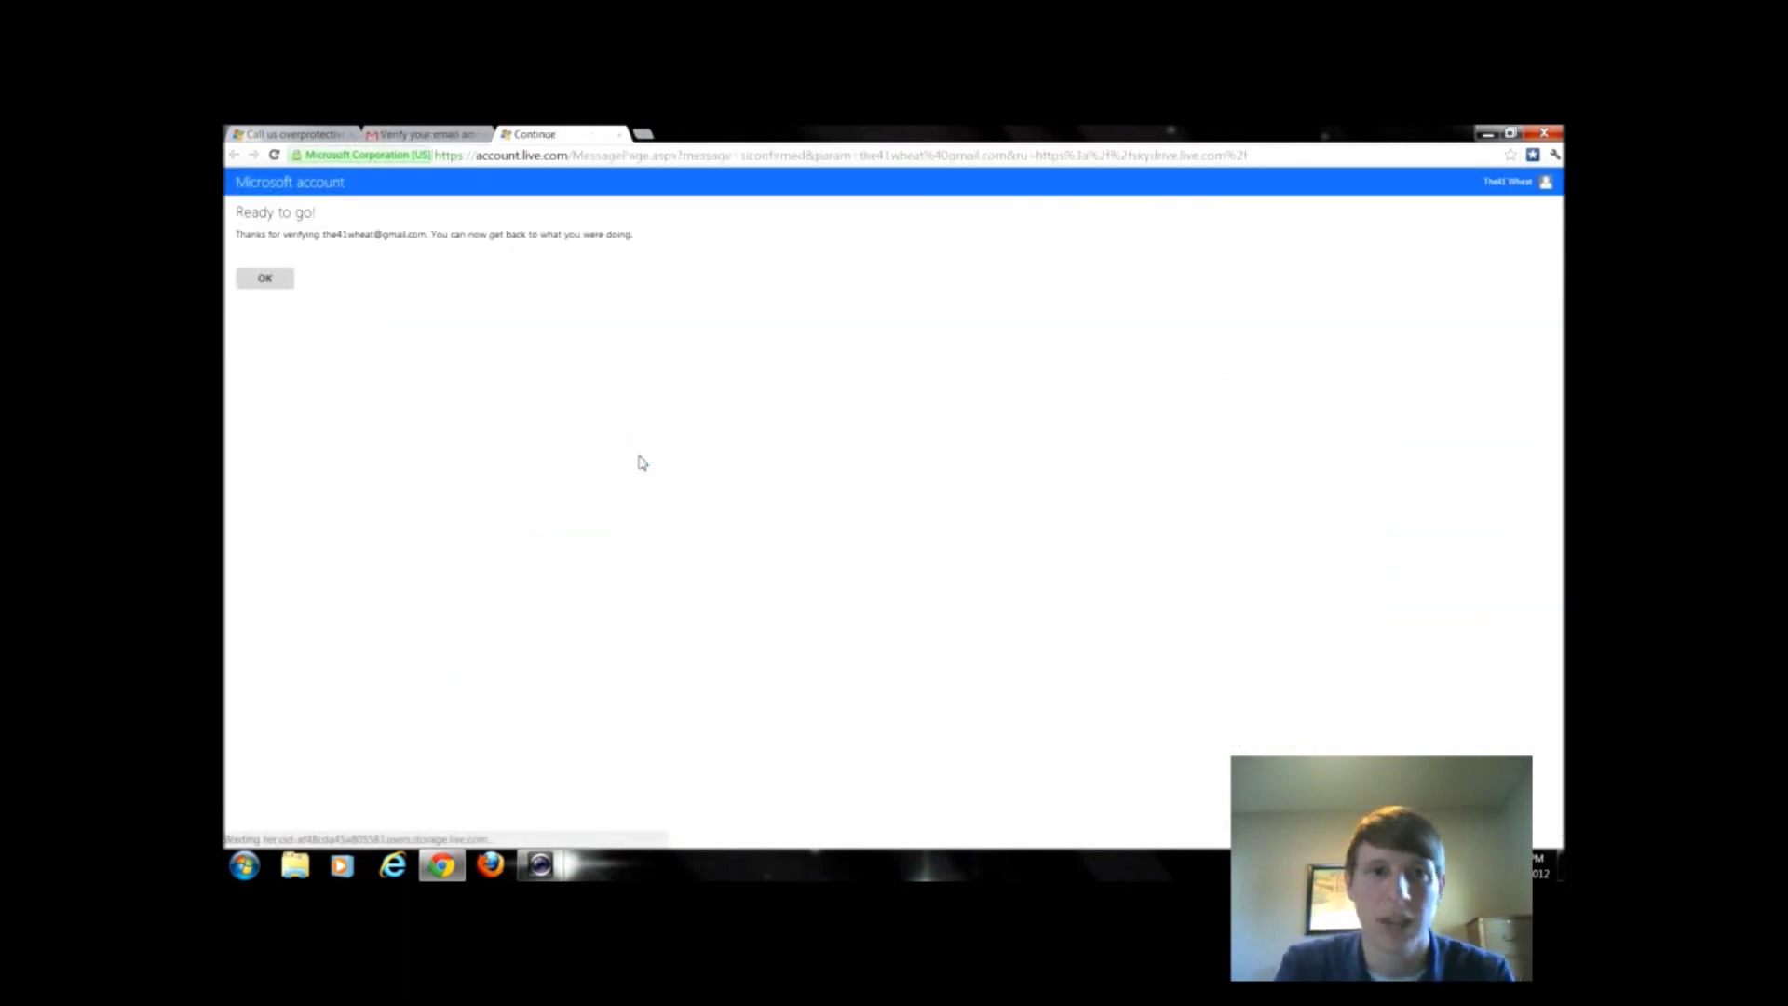
pyautogui.click(281, 282)
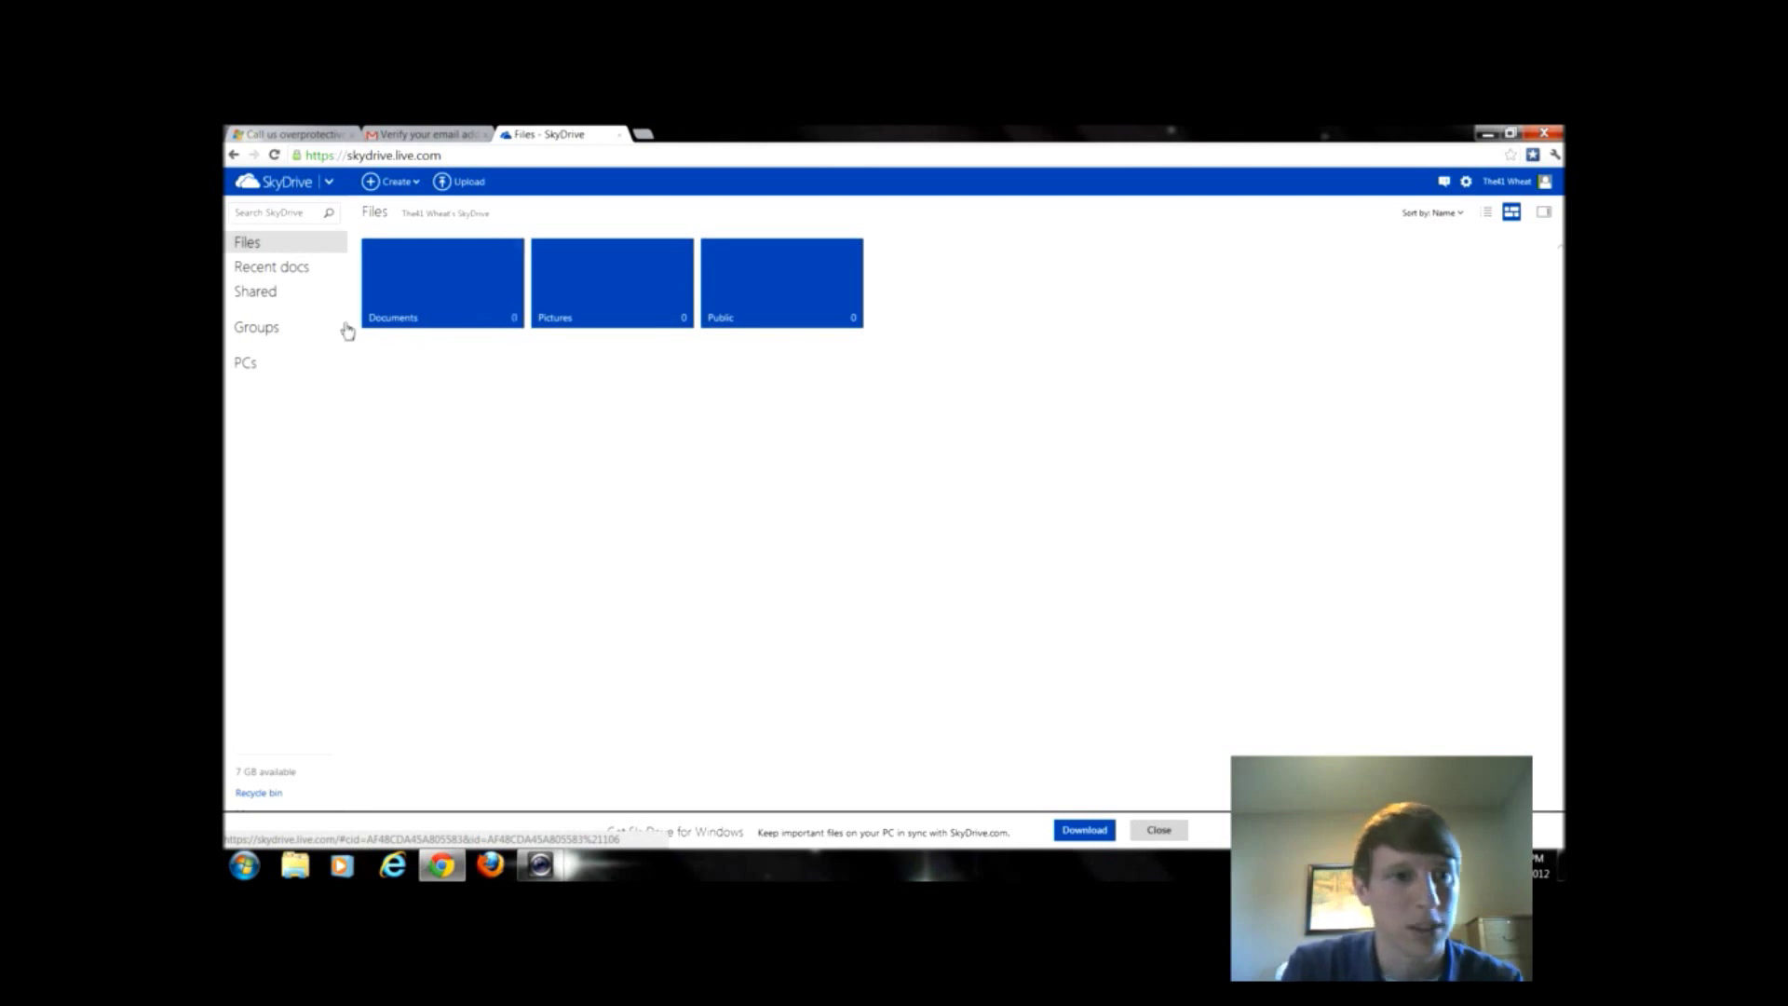
# - Open the Create menu on the SkyDrive Files page
pyautogui.click(396, 182)
# - Create a Word document named Document1, glance at its Insert and View tabs, and close it
pyautogui.click(412, 251)
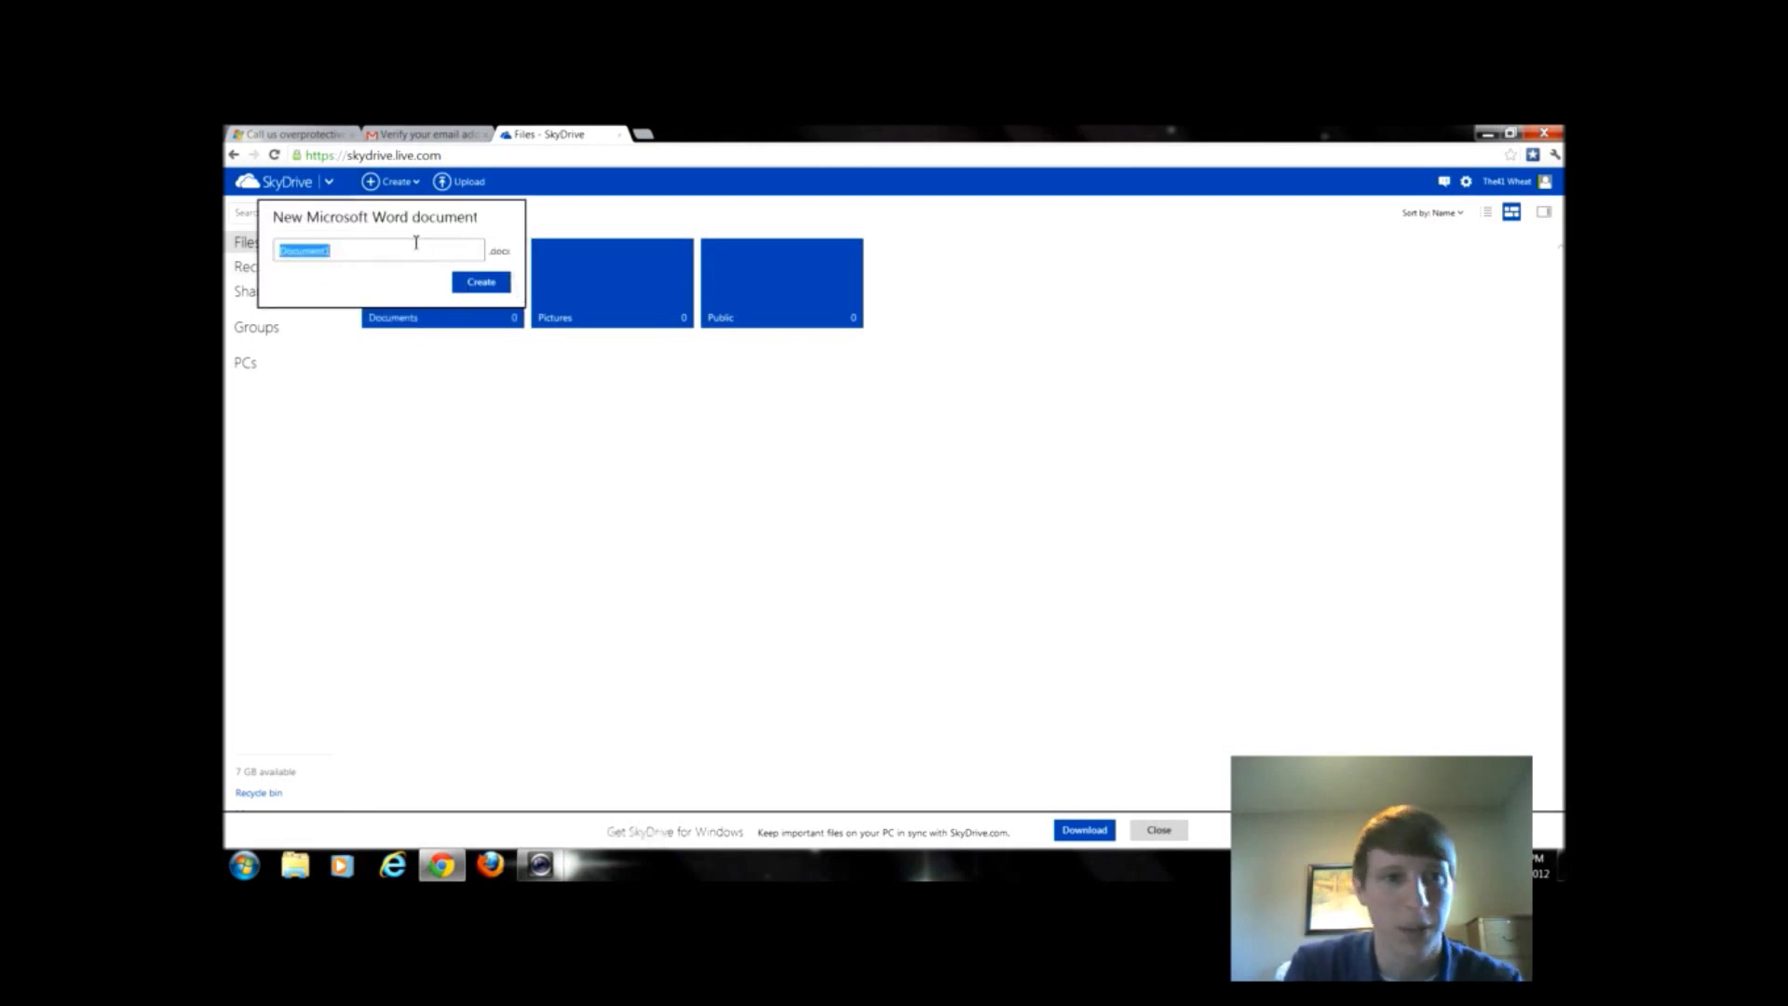
pyautogui.click(481, 281)
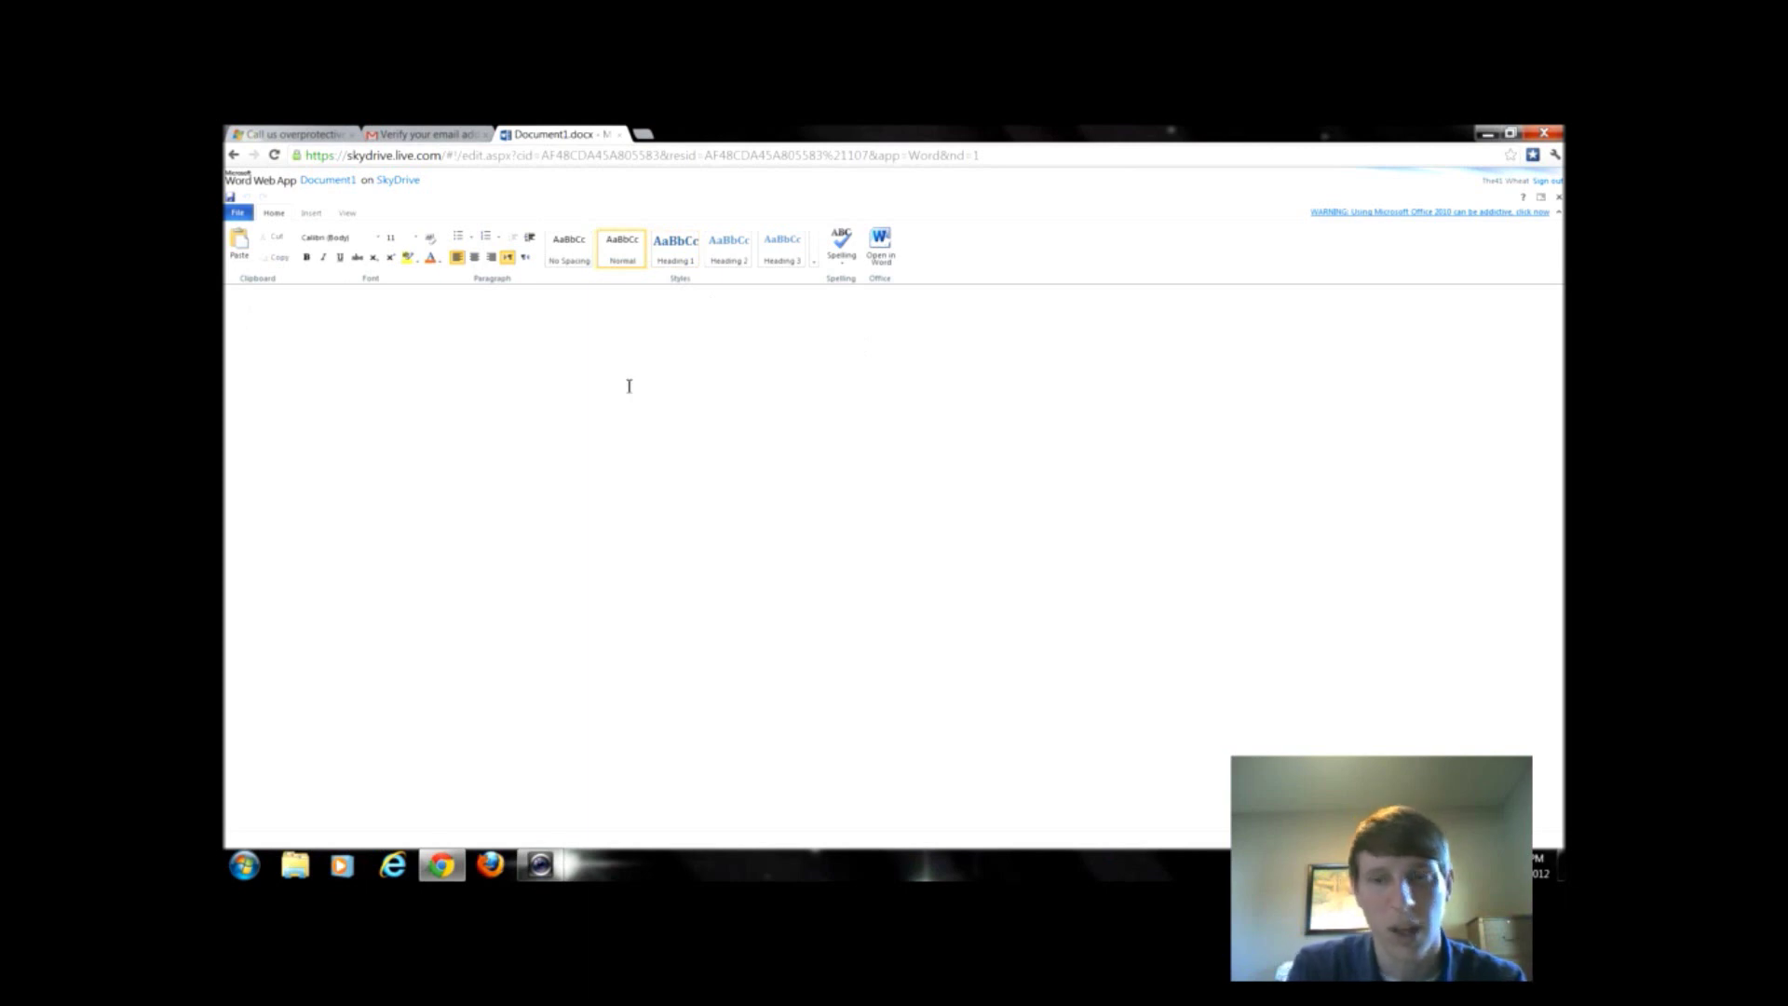
pyautogui.click(308, 217)
pyautogui.click(345, 215)
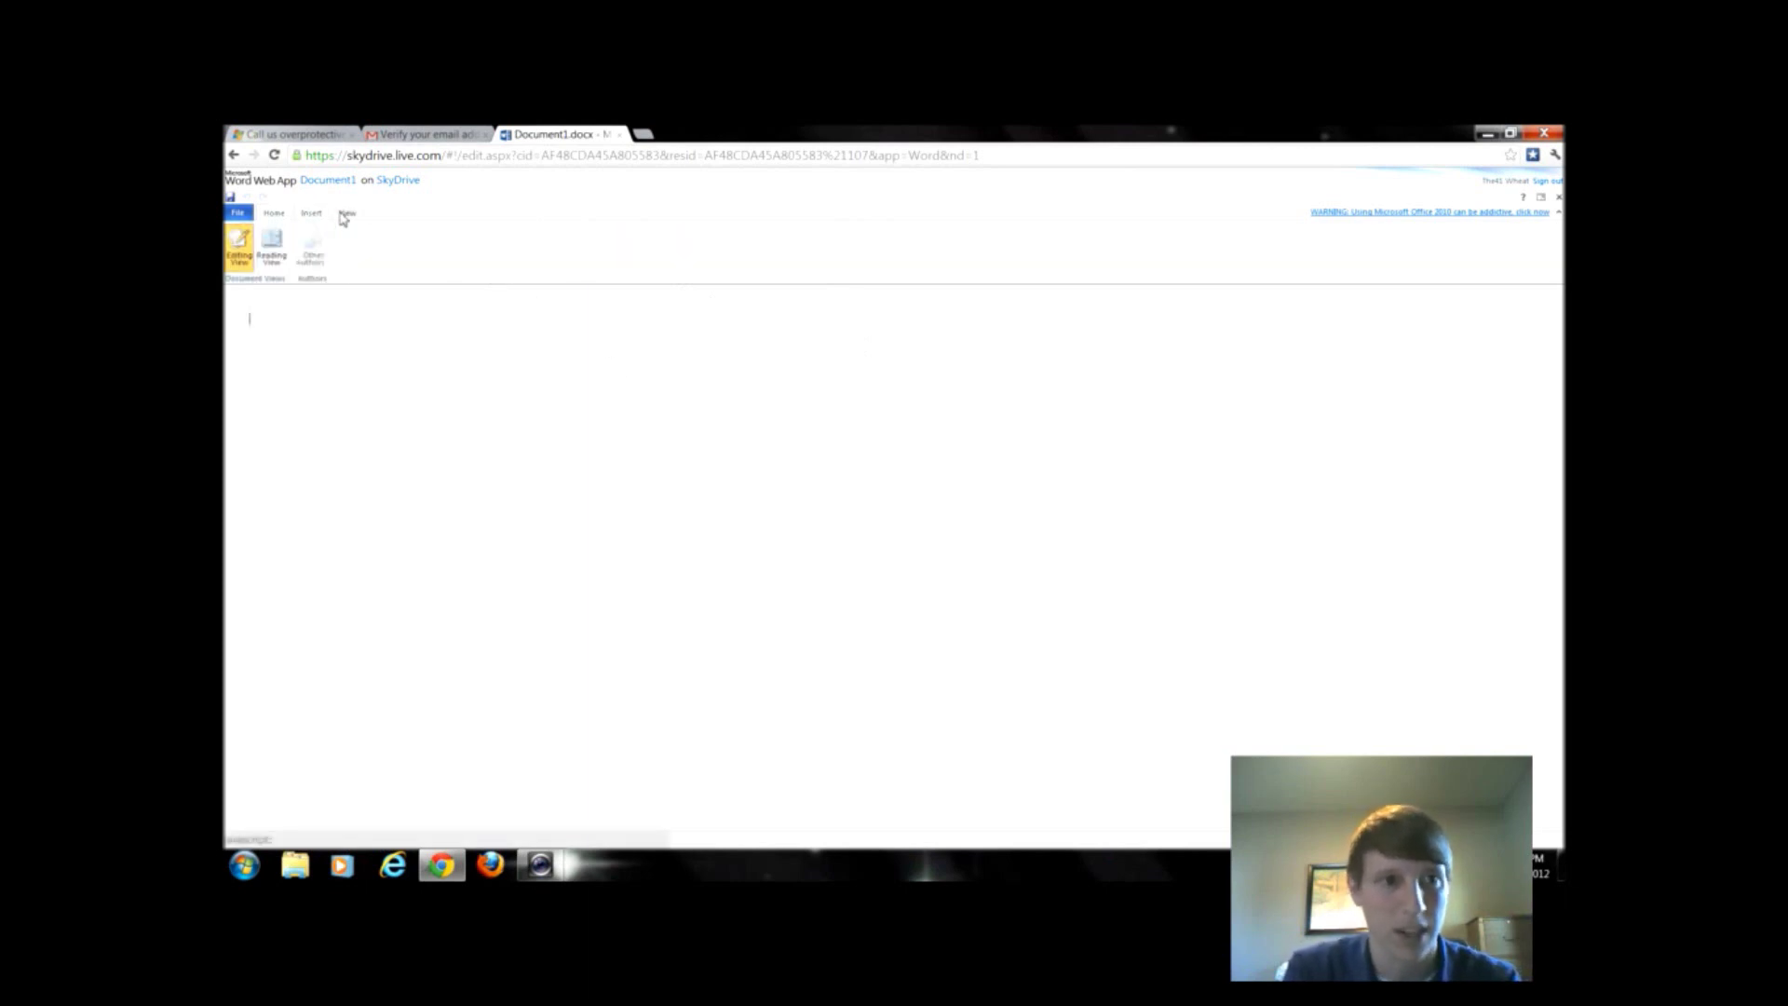
pyautogui.click(274, 216)
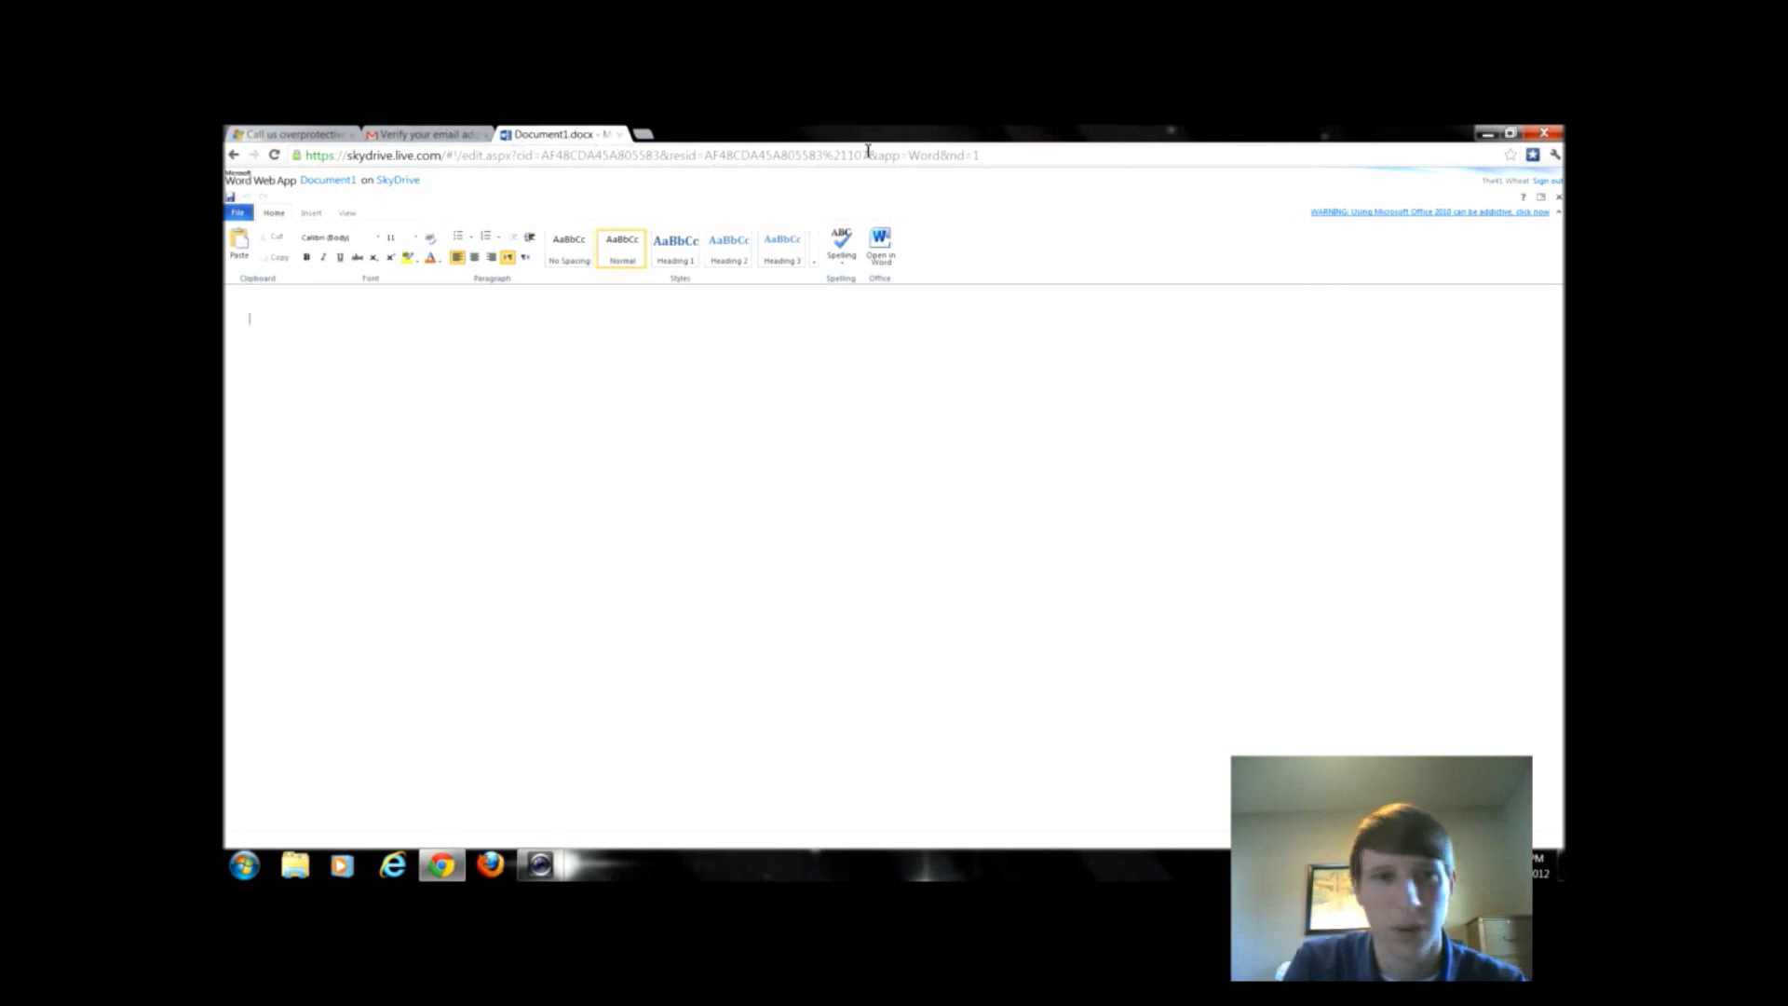
pyautogui.click(1558, 196)
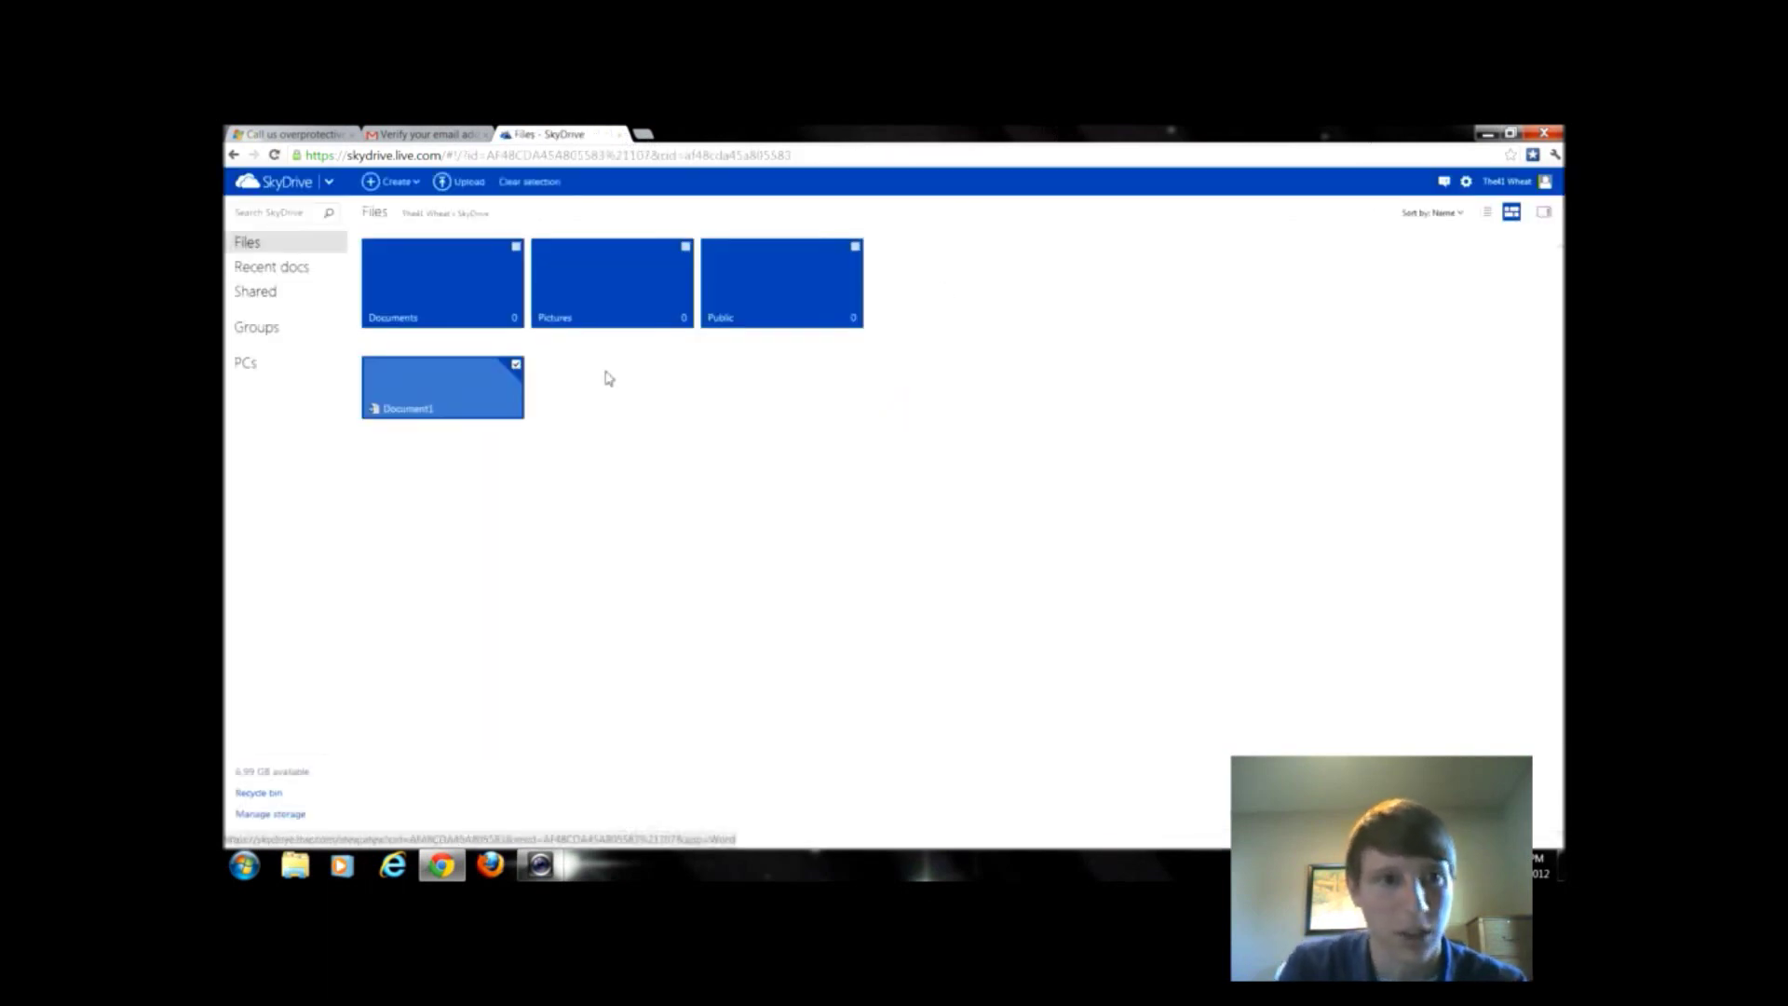
pyautogui.rightClick(479, 388)
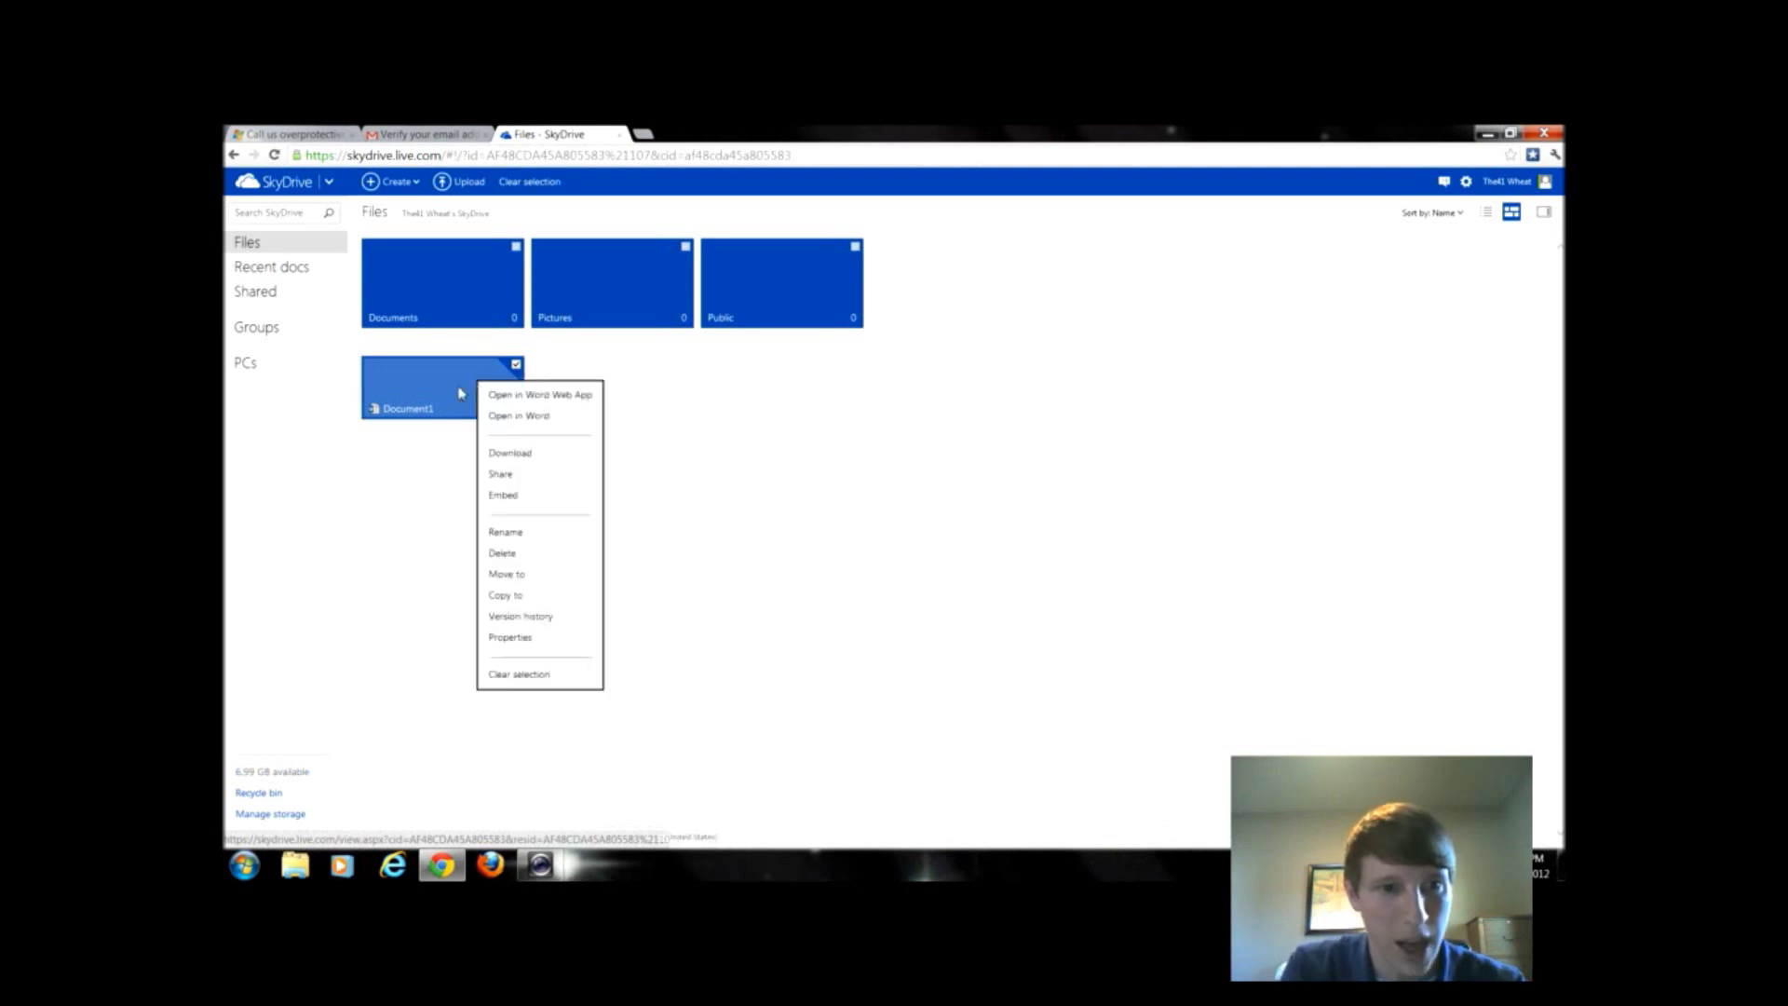
pyautogui.click(515, 481)
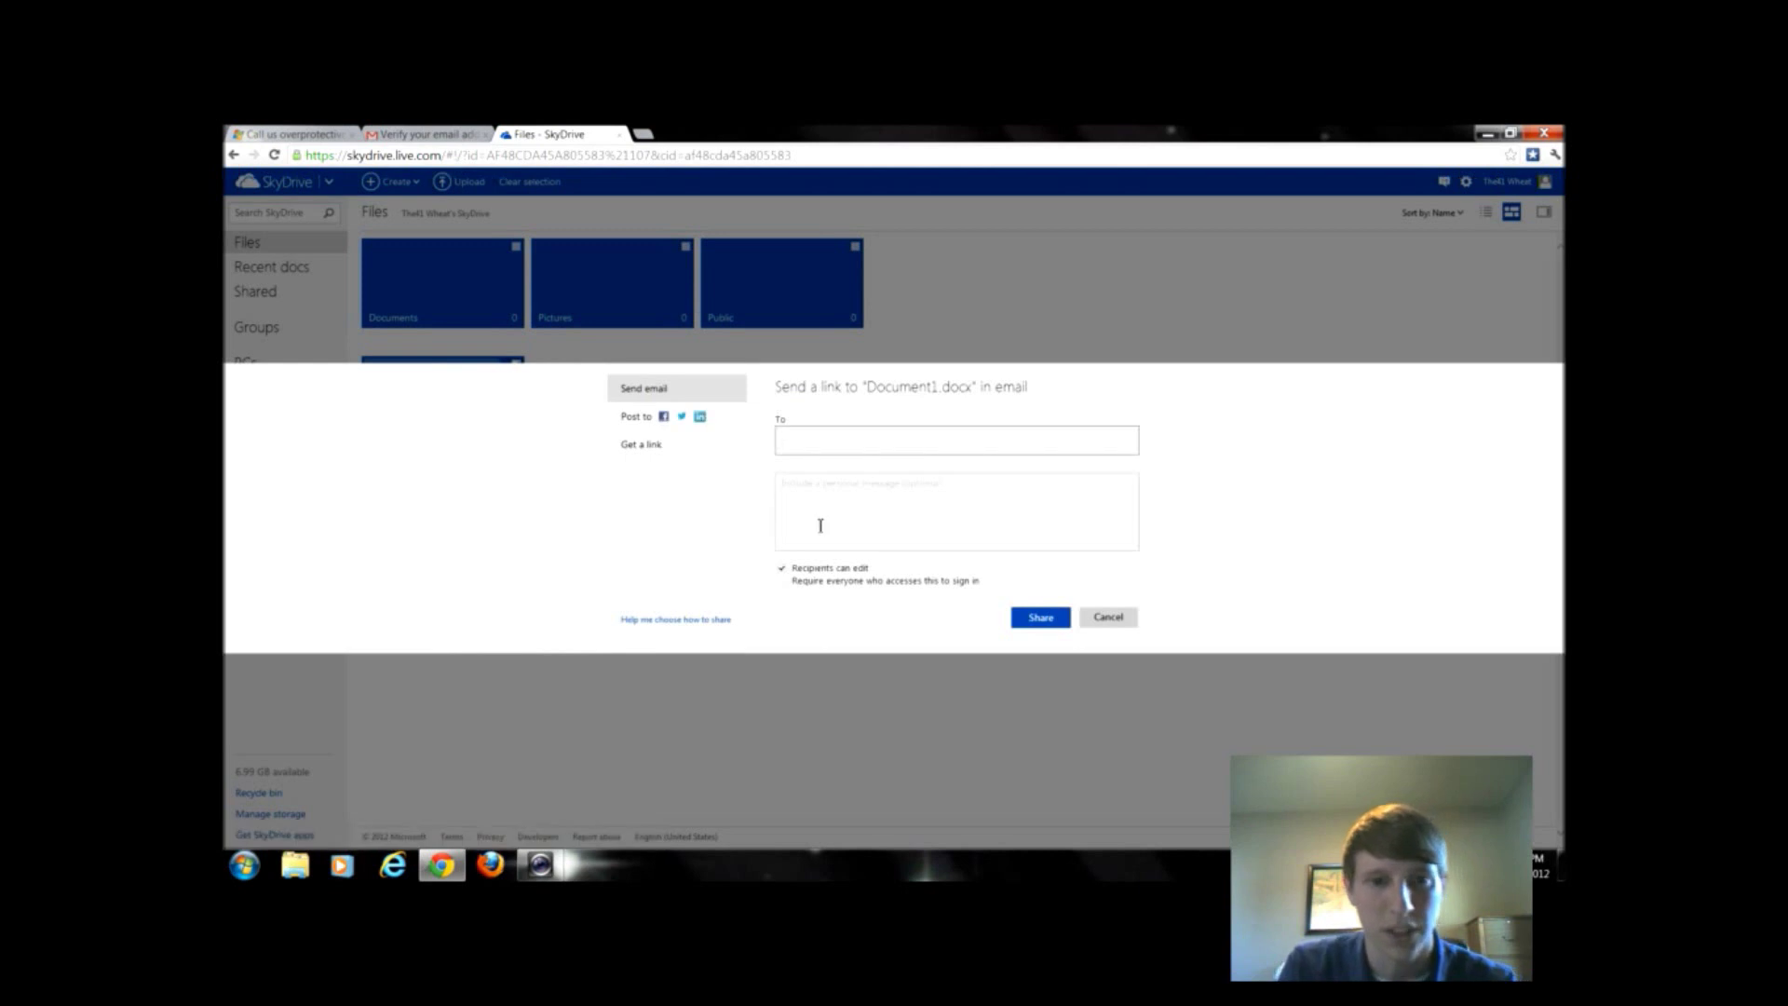
pyautogui.click(881, 584)
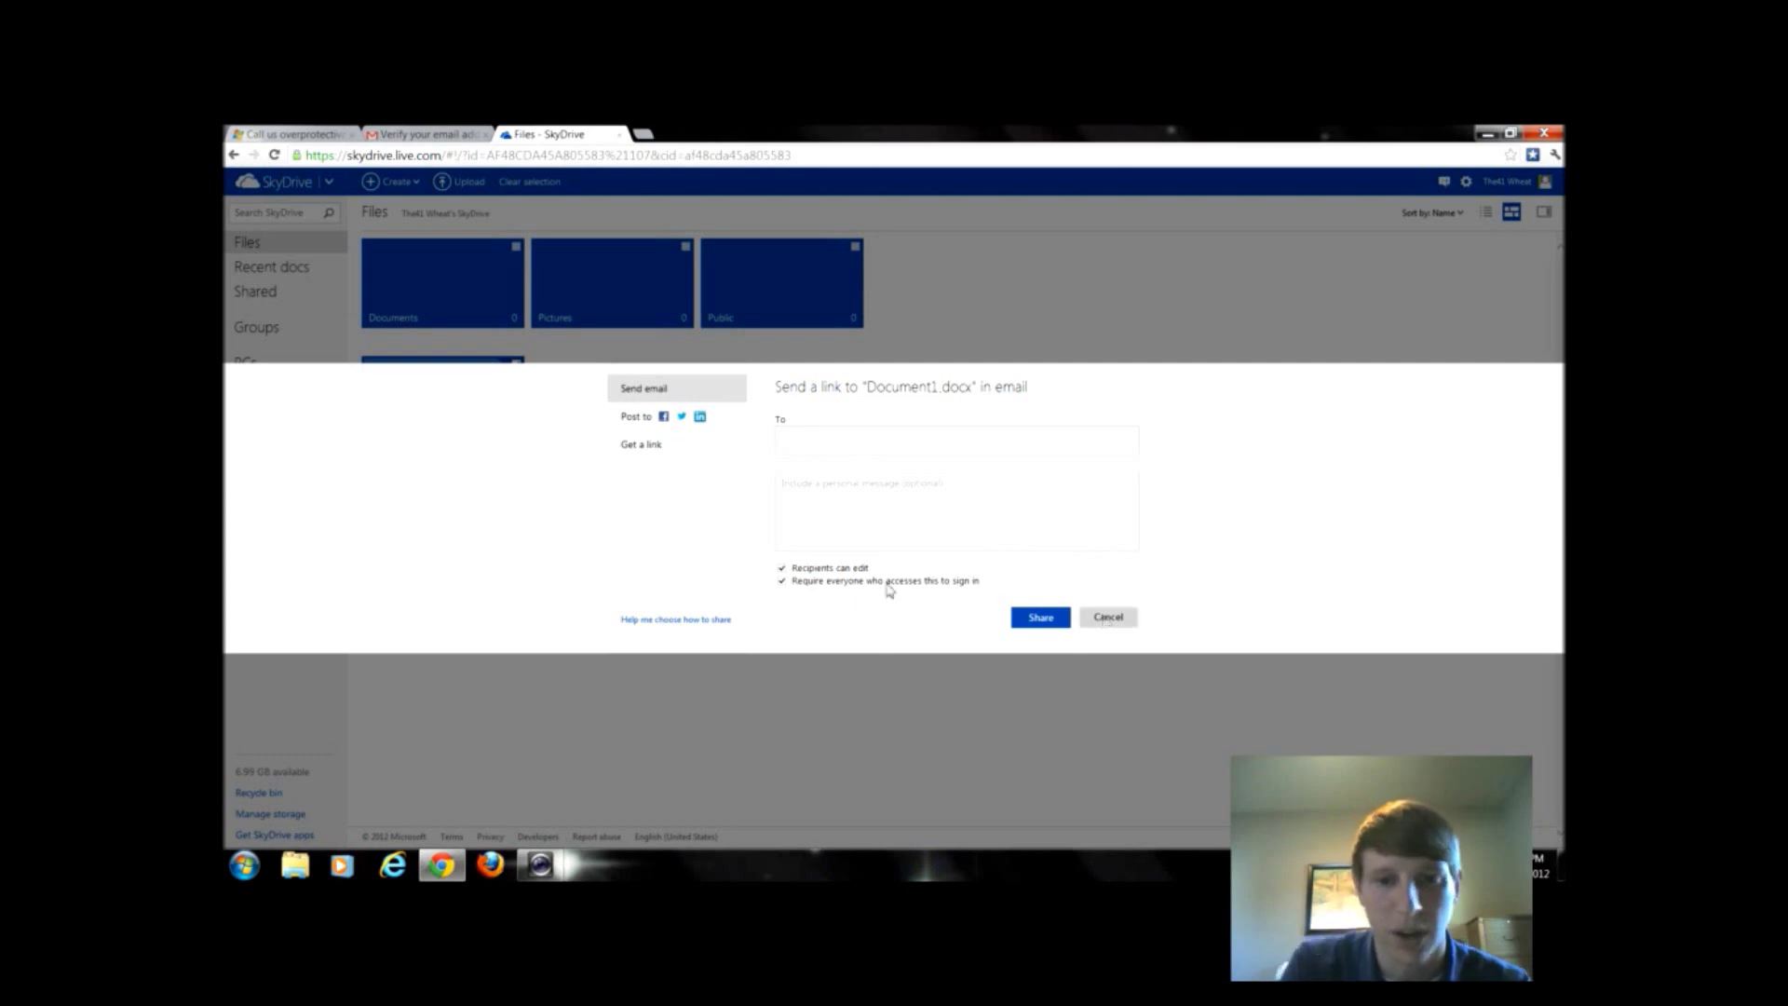
pyautogui.click(783, 569)
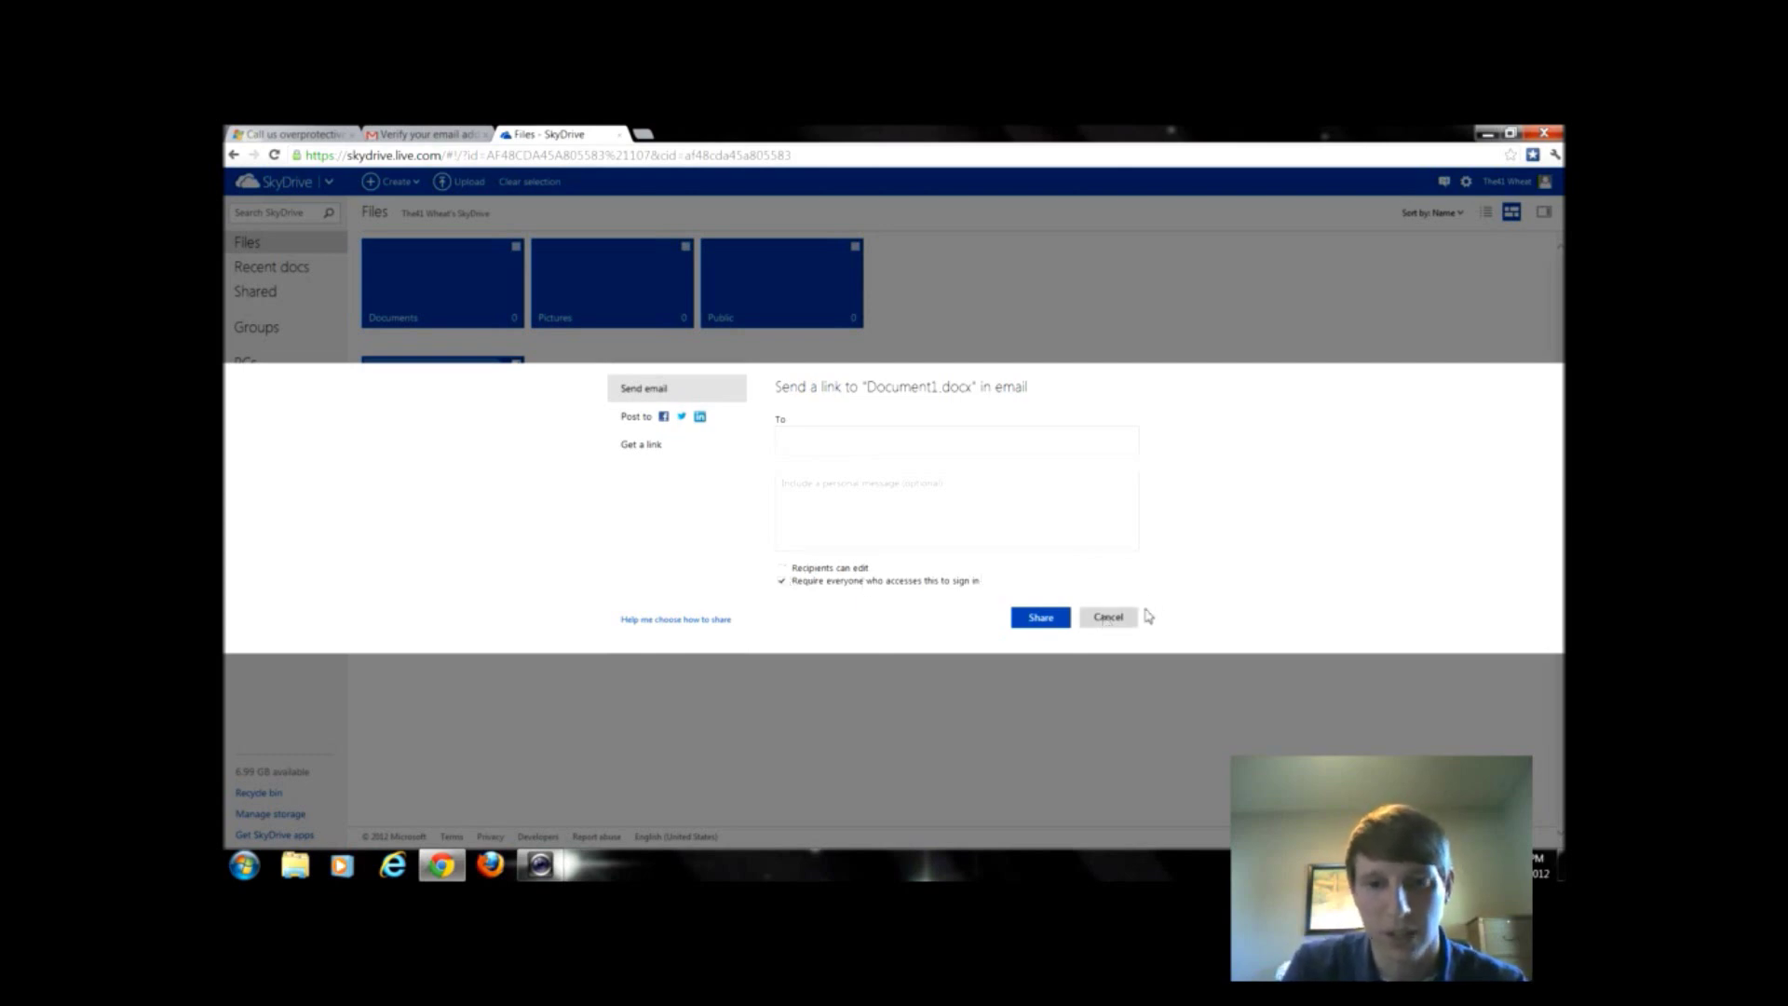
pyautogui.click(1117, 618)
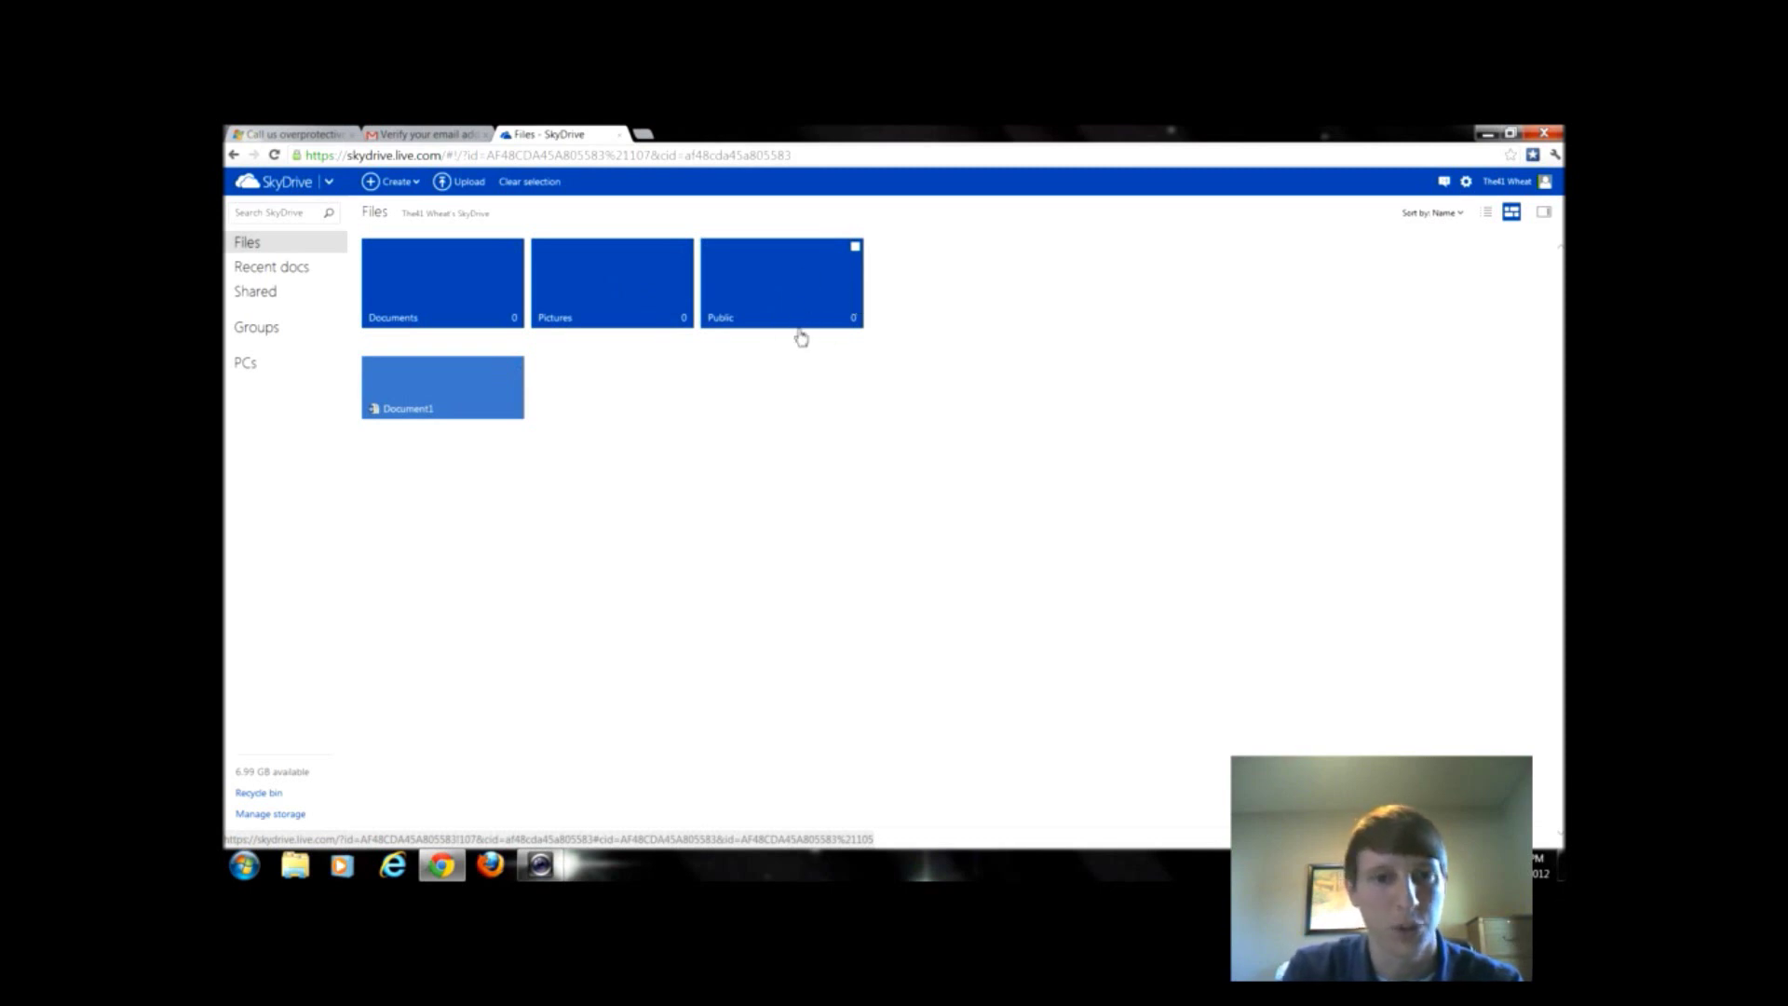
pyautogui.click(395, 182)
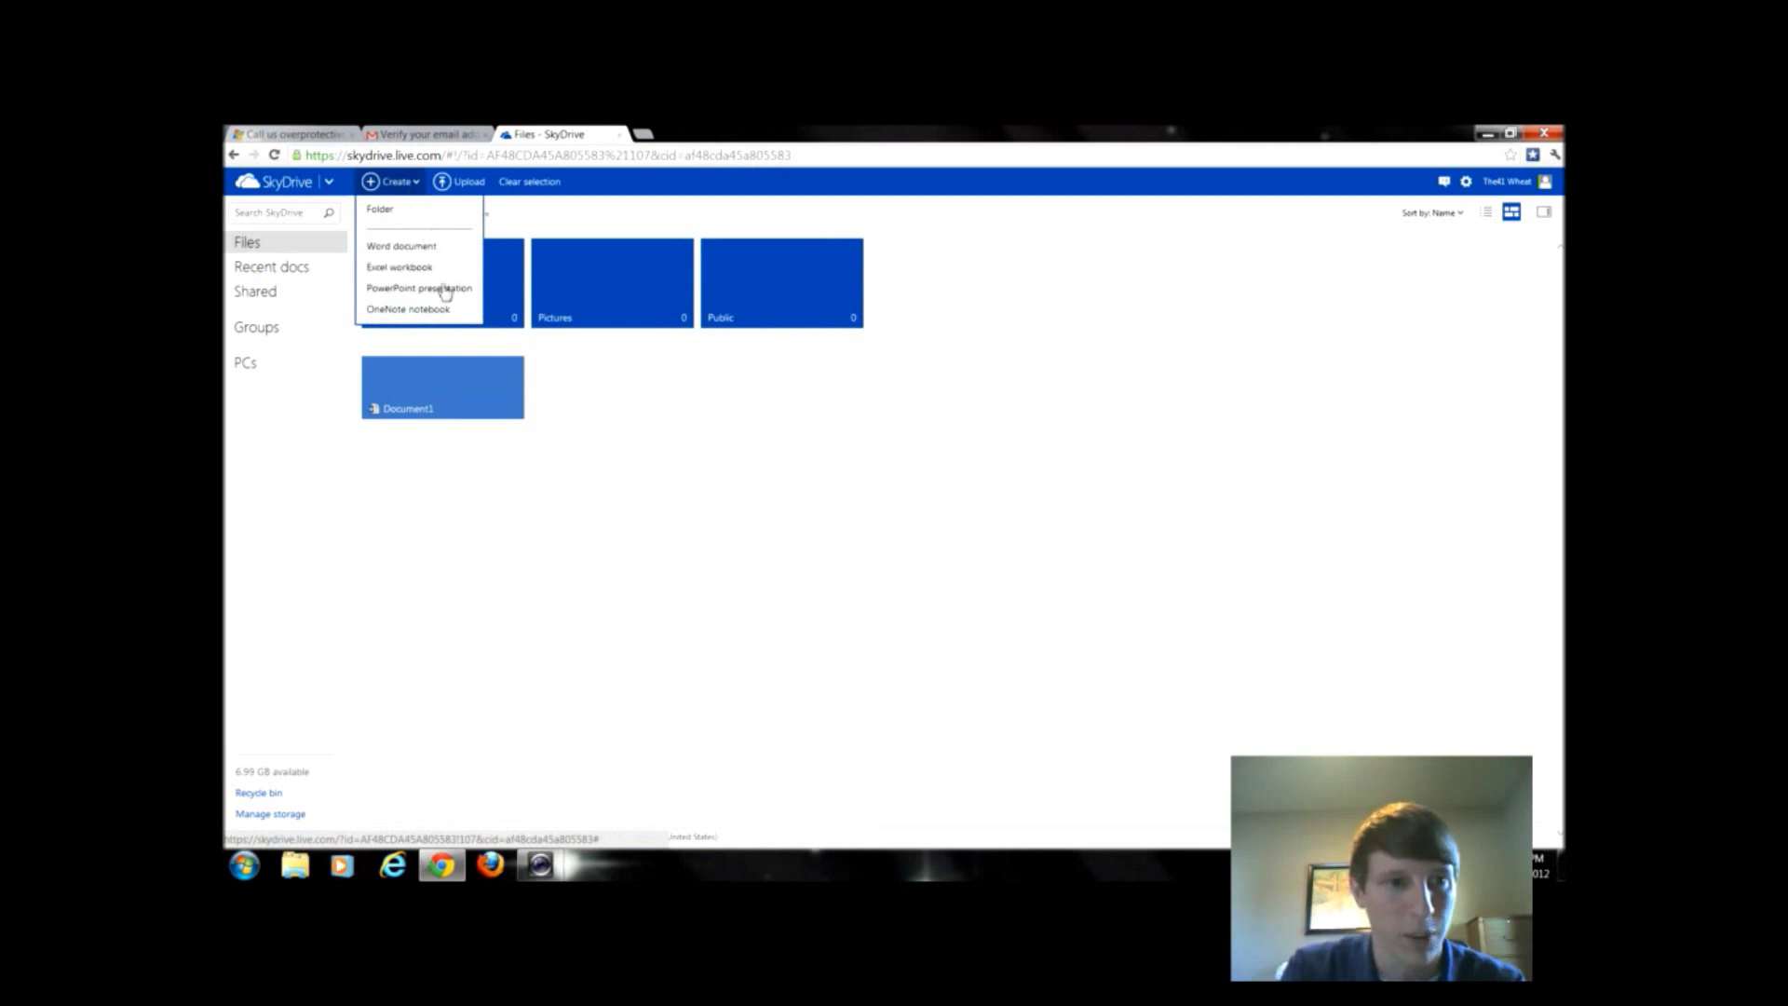
# - Upload ThisistheNameoftheDocument.docx from the Google Drive folder and open it online
pyautogui.click(460, 184)
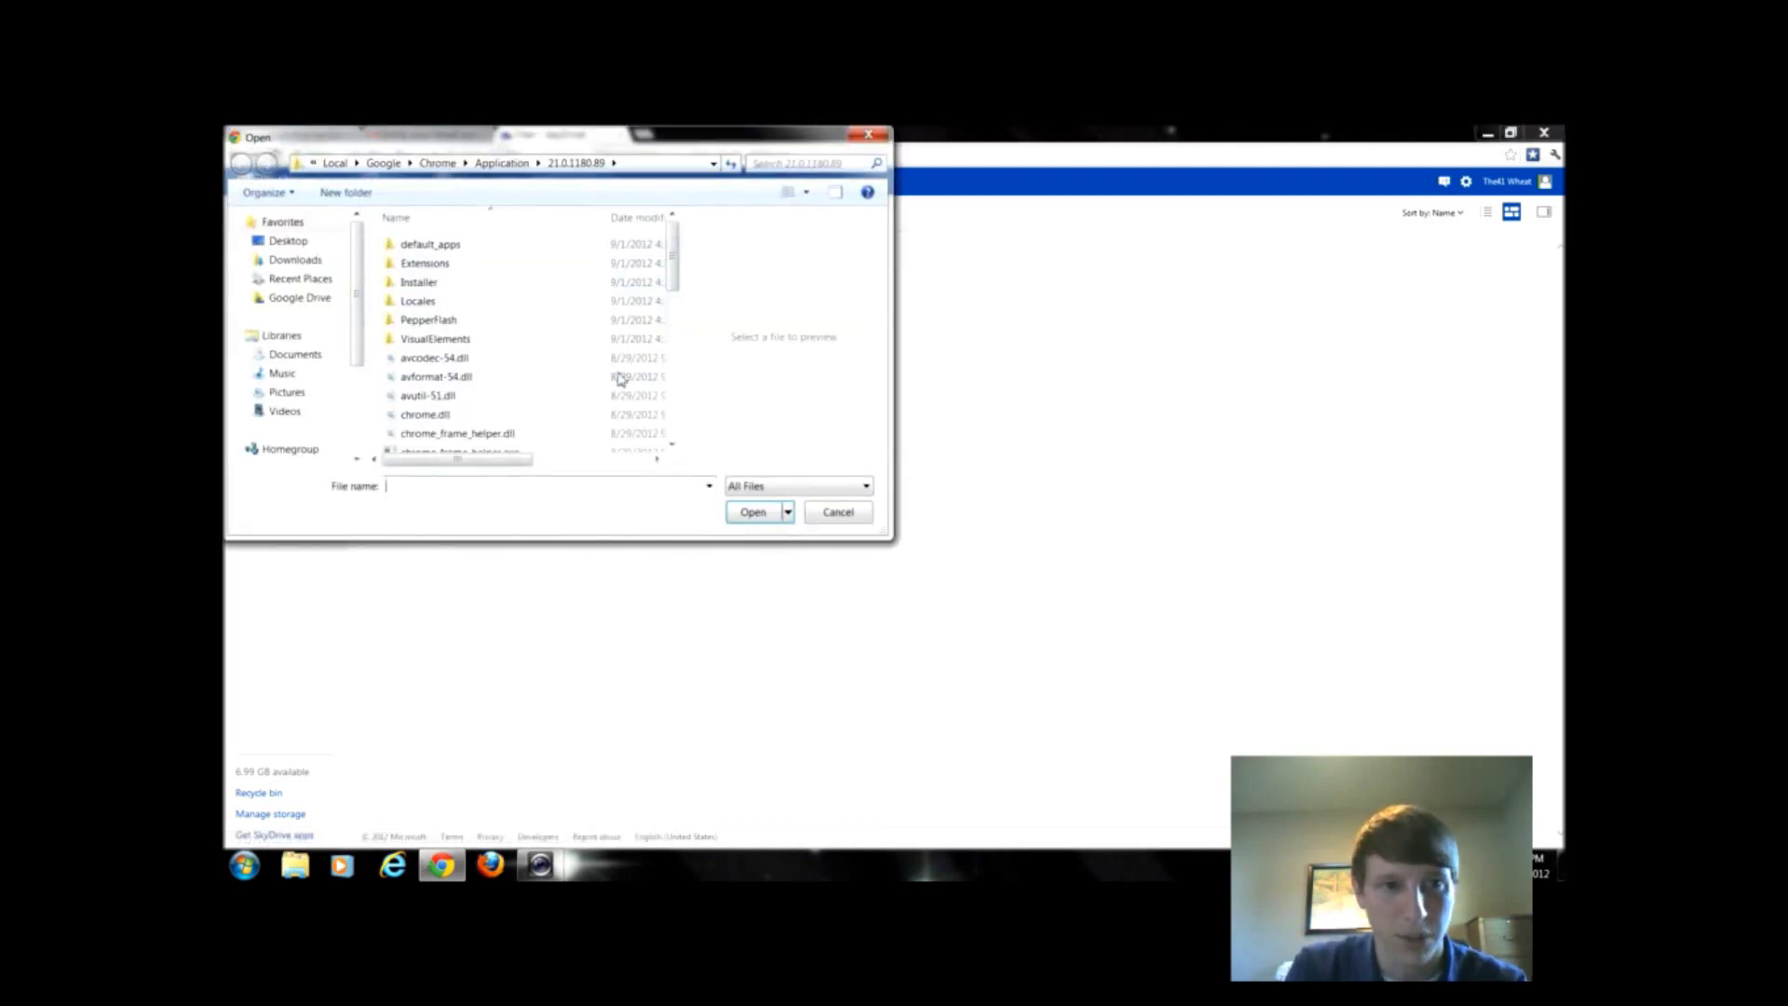
pyautogui.click(289, 241)
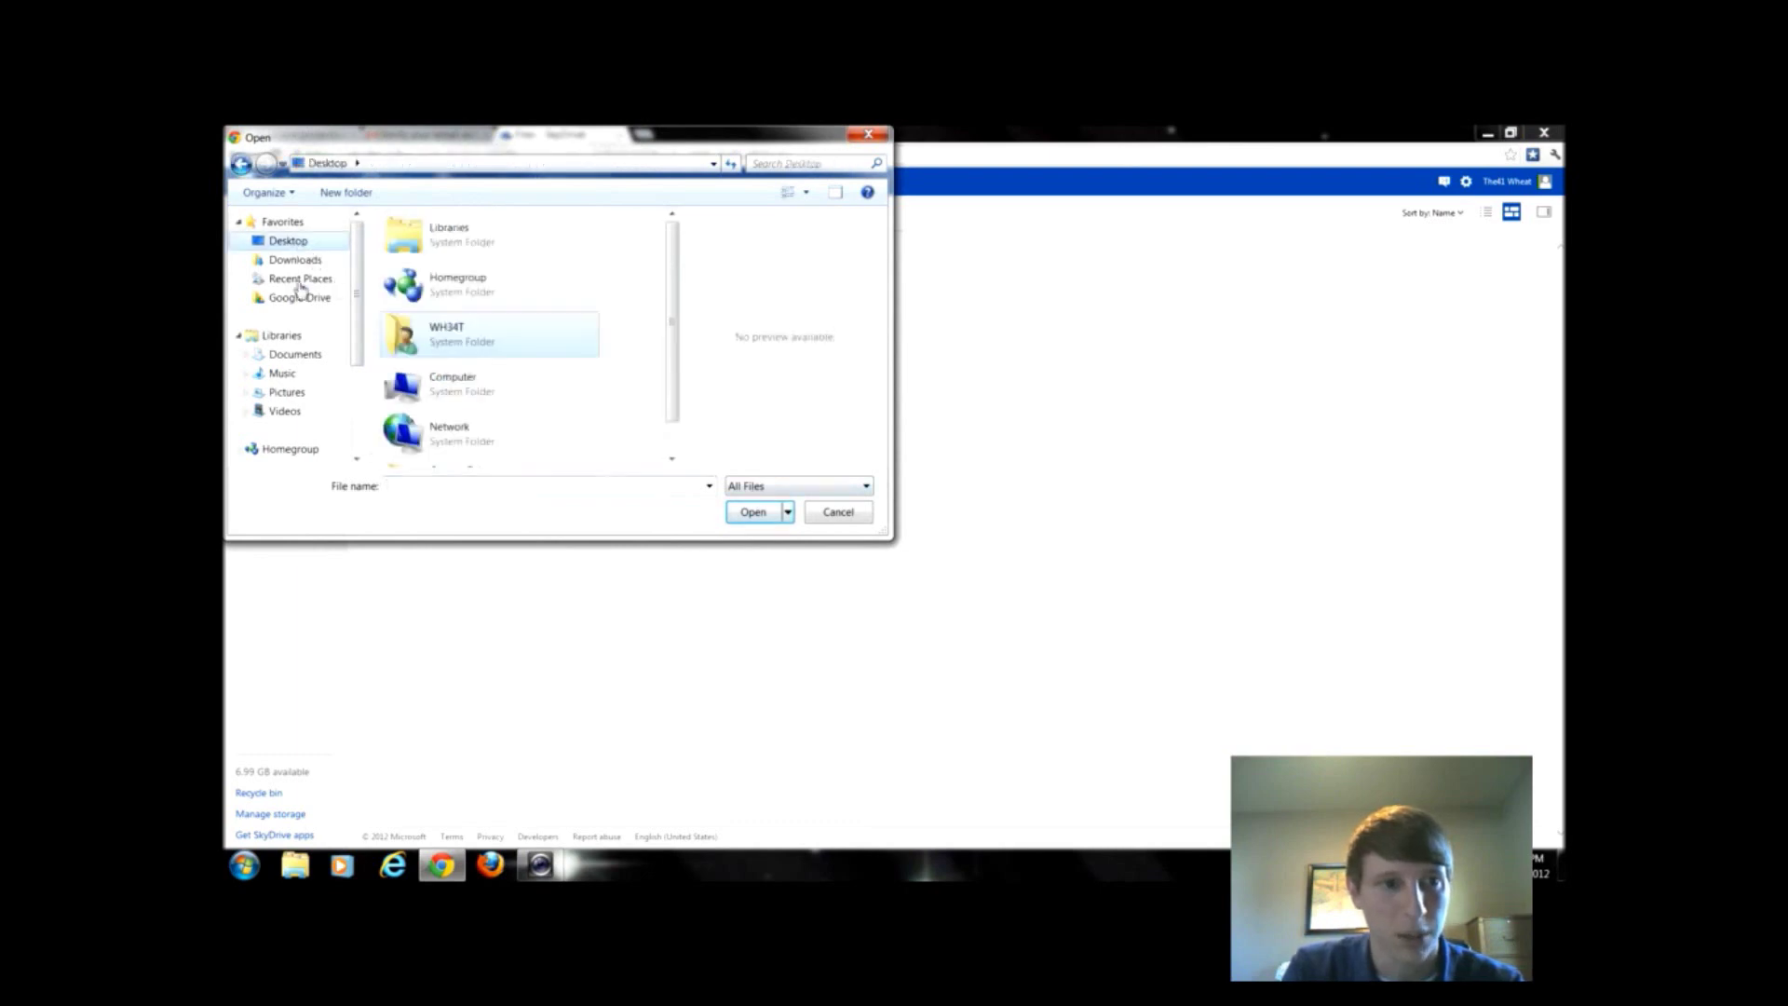
pyautogui.click(298, 298)
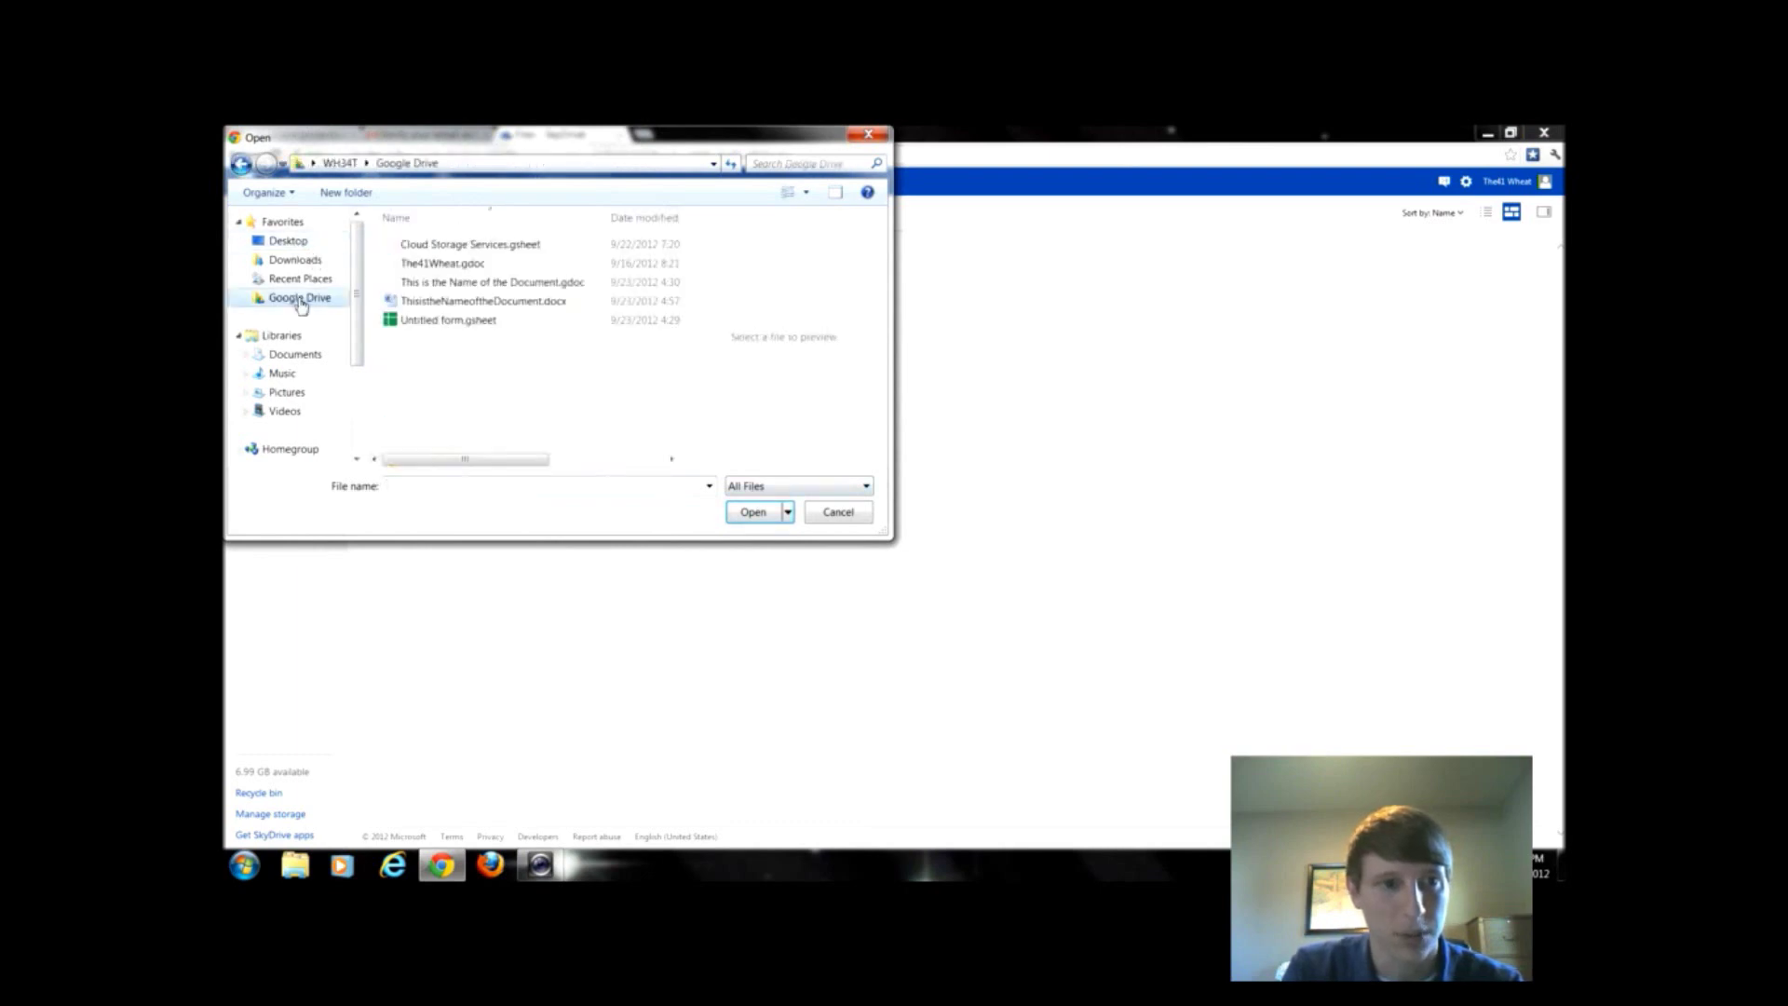
pyautogui.doubleClick(515, 301)
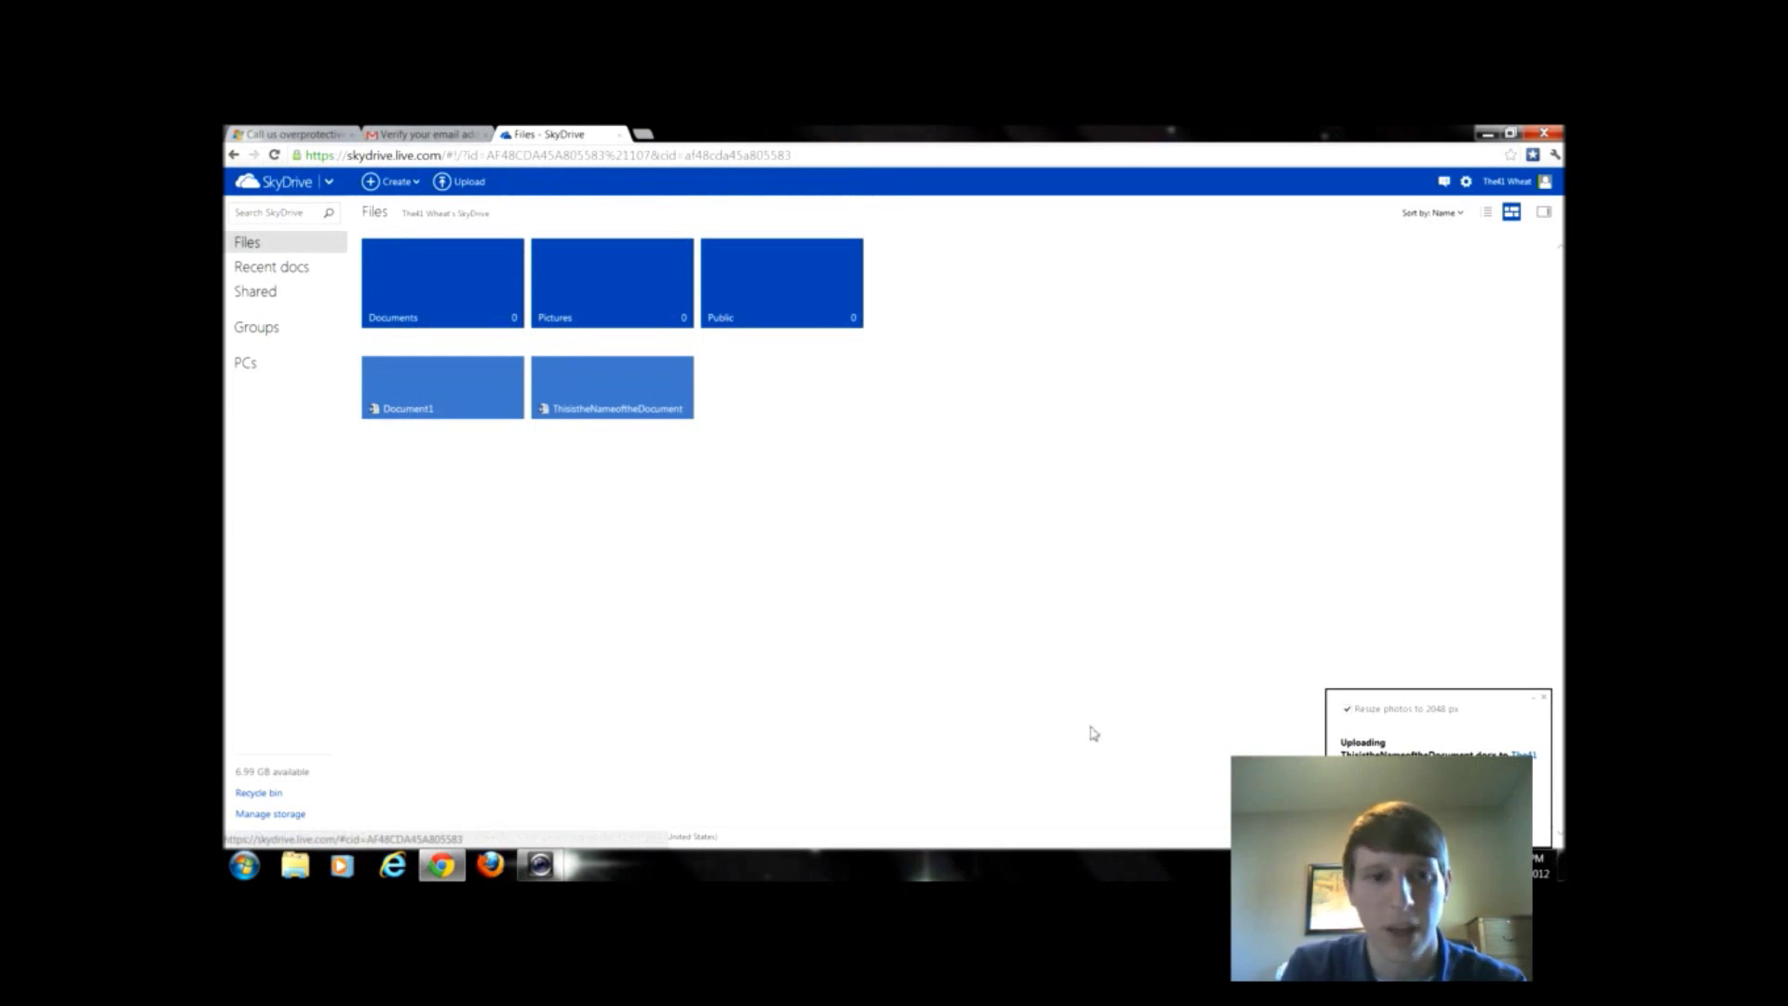
pyautogui.click(601, 417)
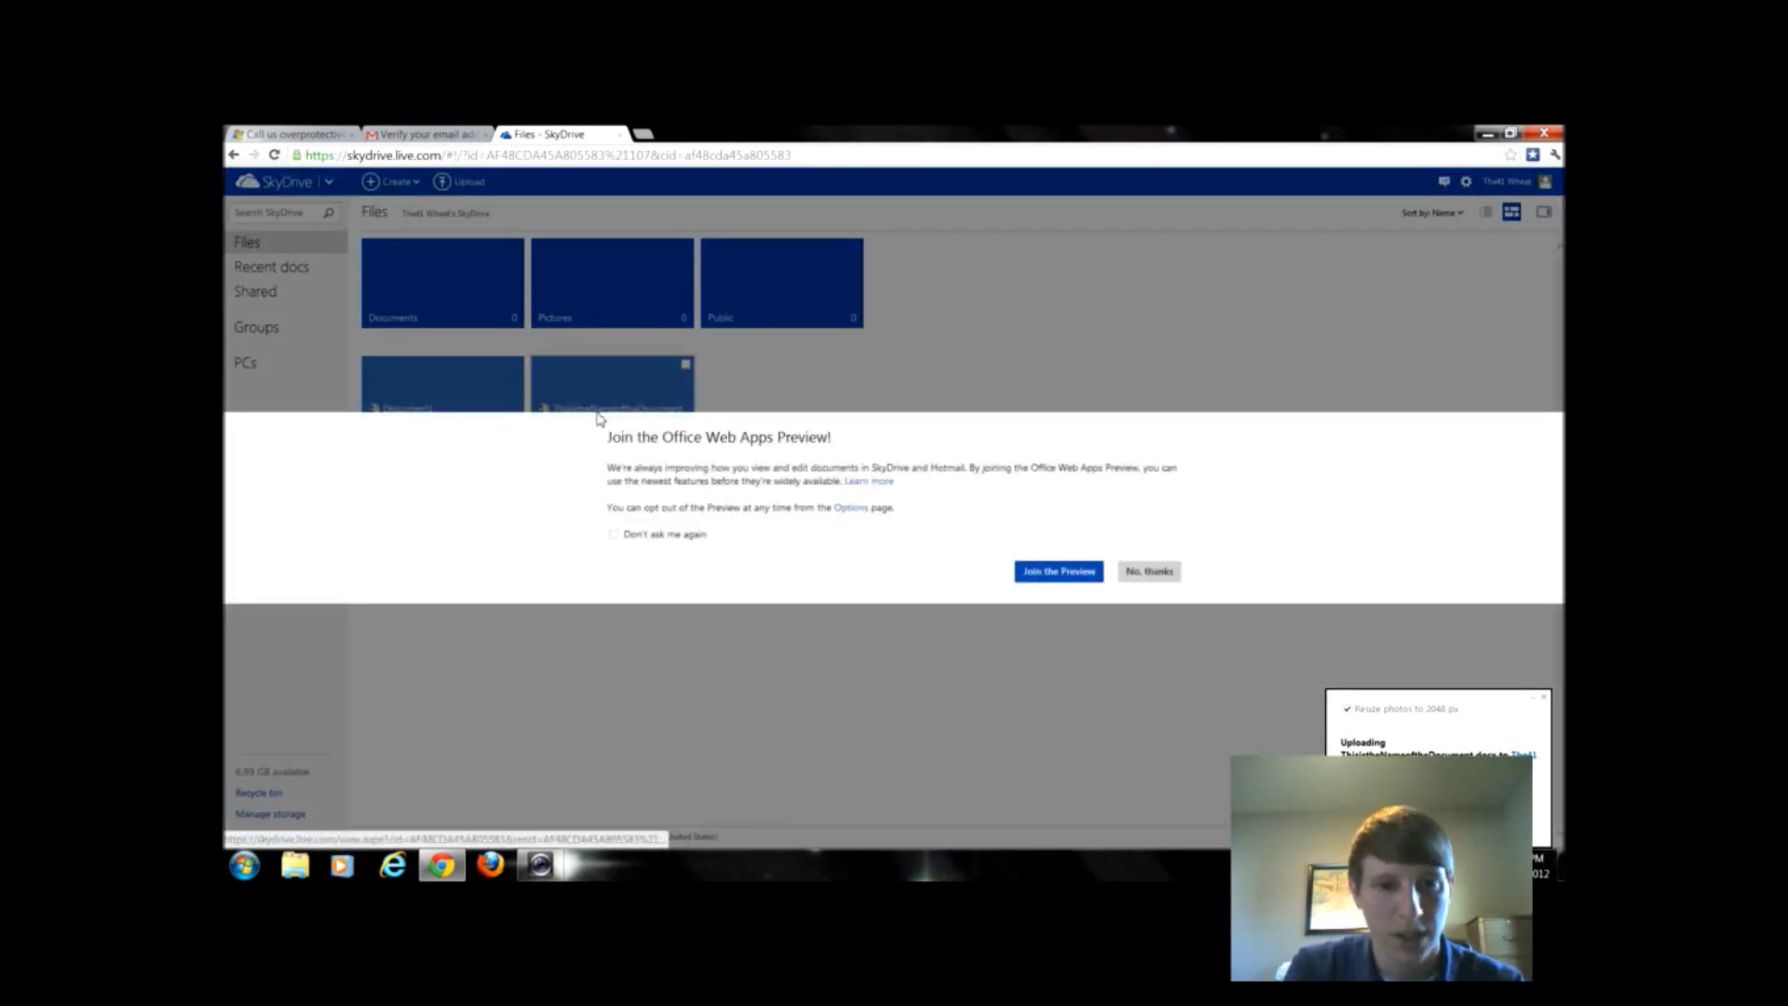
# - Decline the Office Web Apps Preview, cancel the Open in Word download, and return to Files
pyautogui.click(1148, 572)
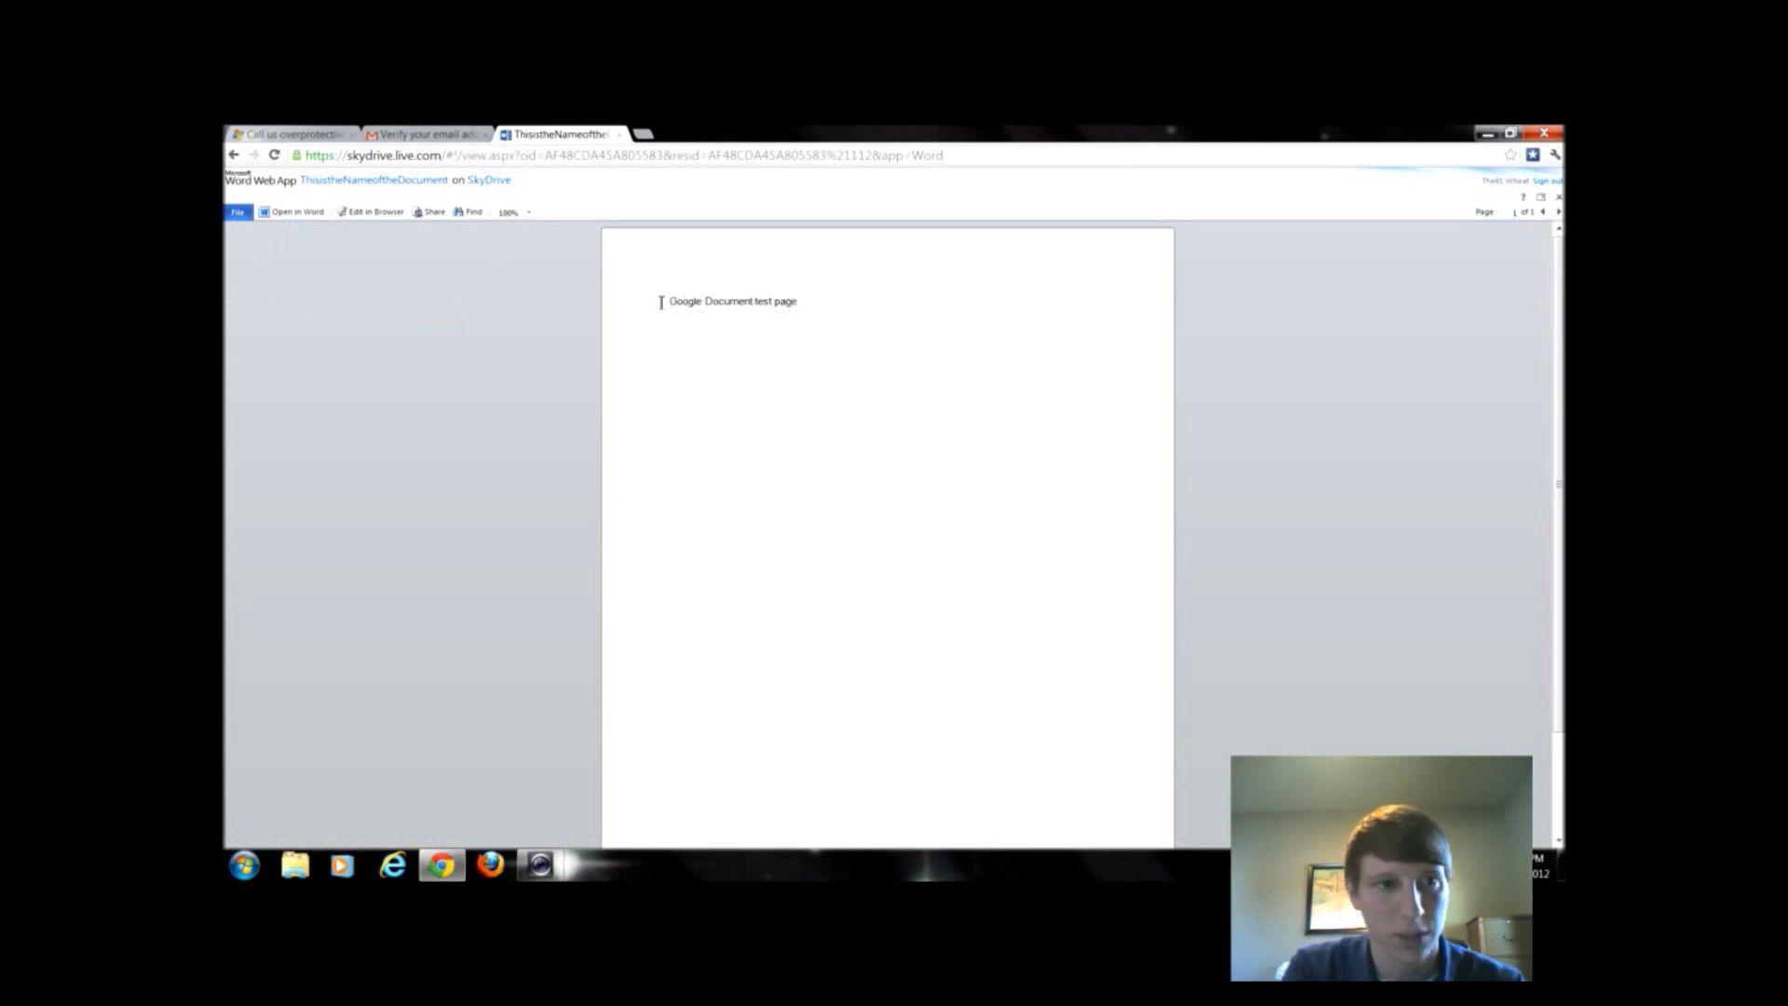
pyautogui.click(310, 214)
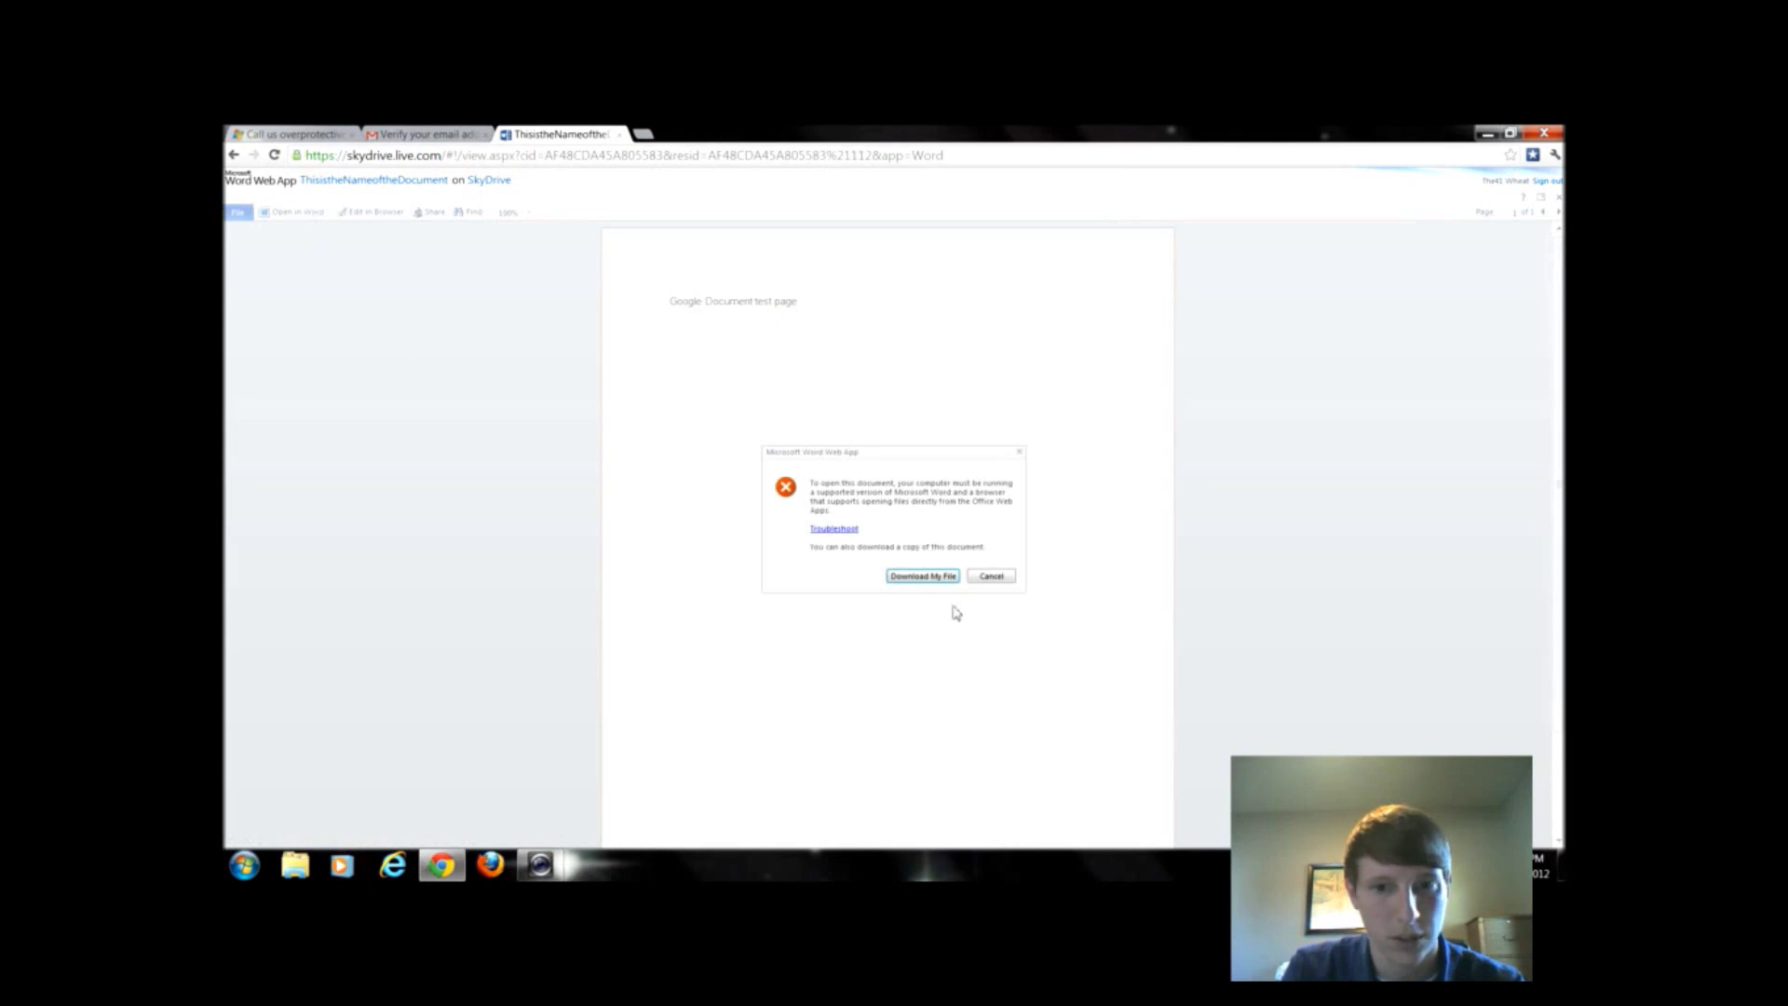
pyautogui.click(990, 577)
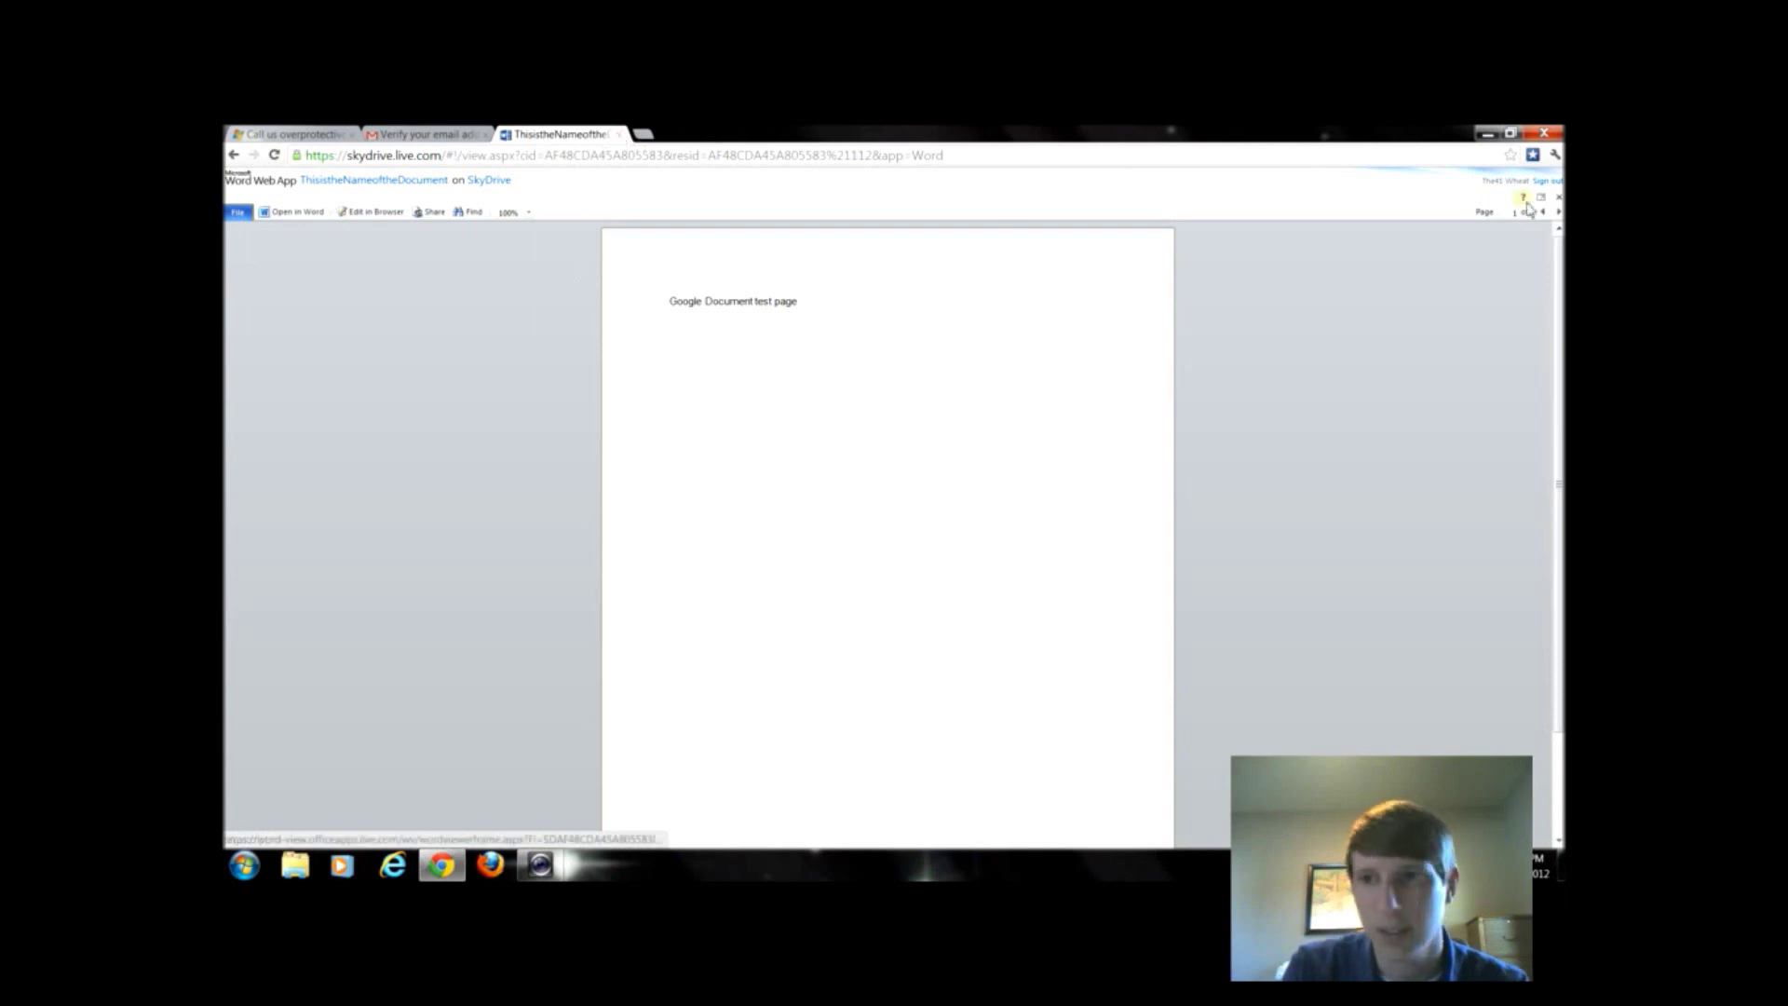
pyautogui.press('BackSpace')
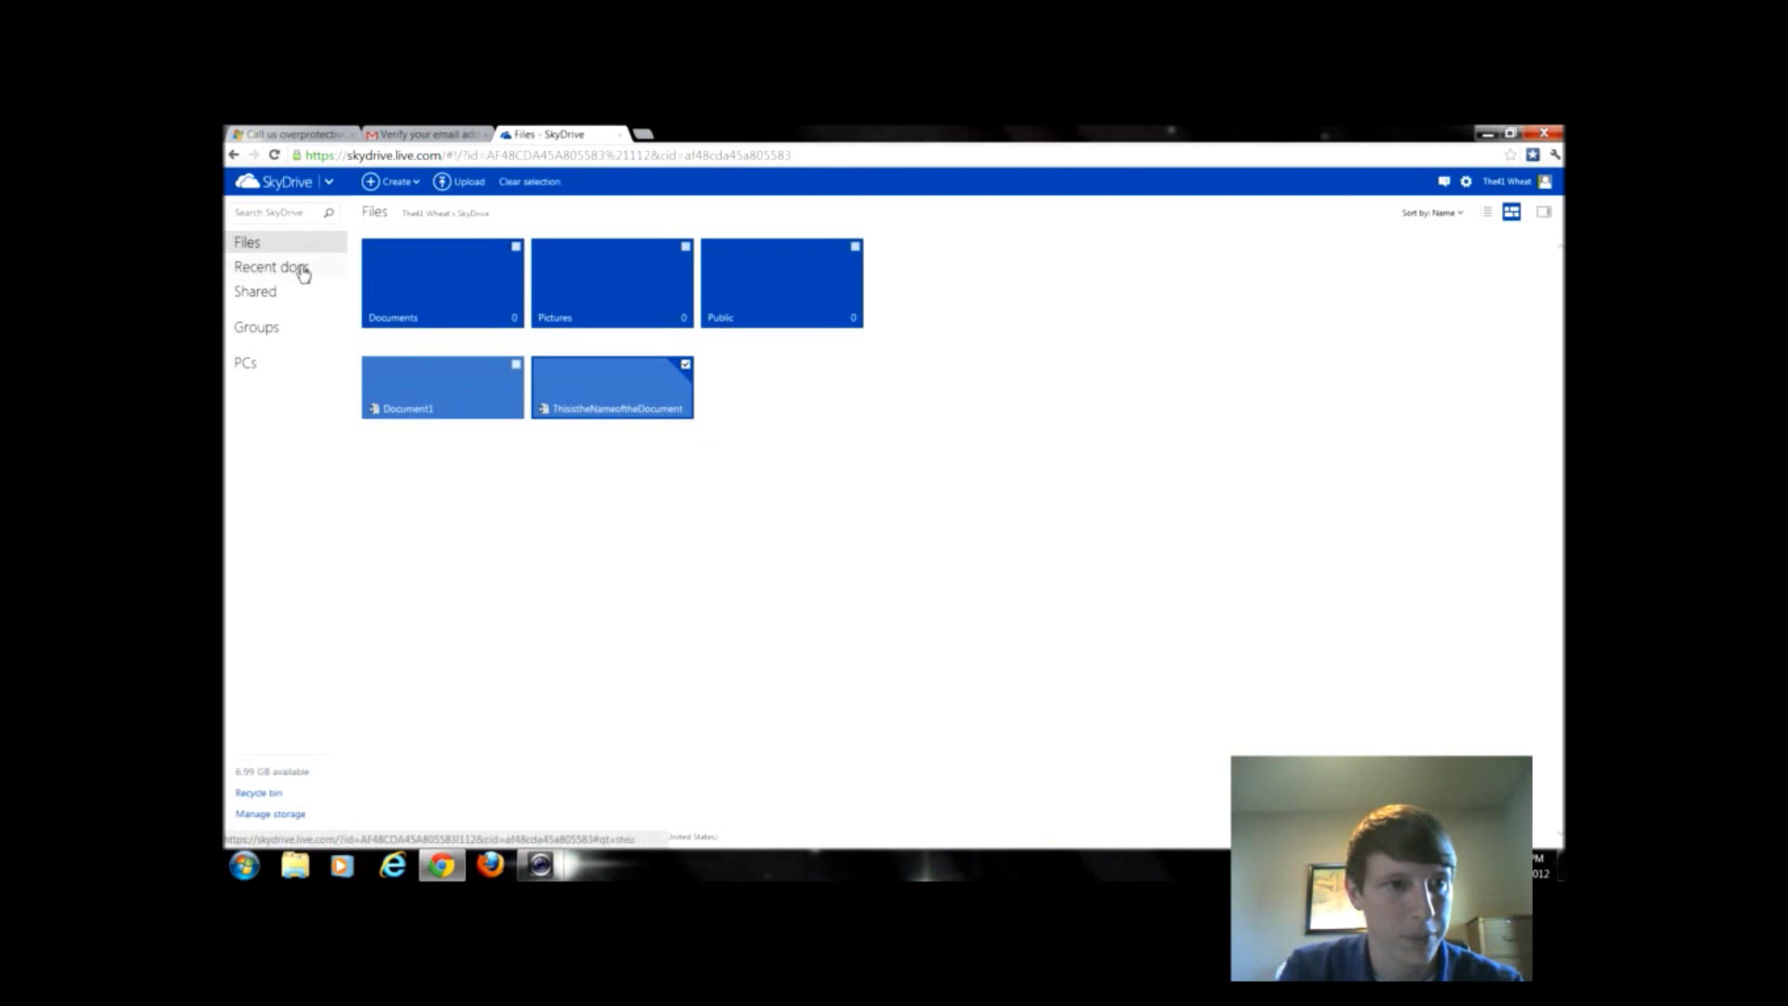
# - Go to the PCs page and launch the downloaded SkyDriveSetup.exe installer
pyautogui.click(312, 294)
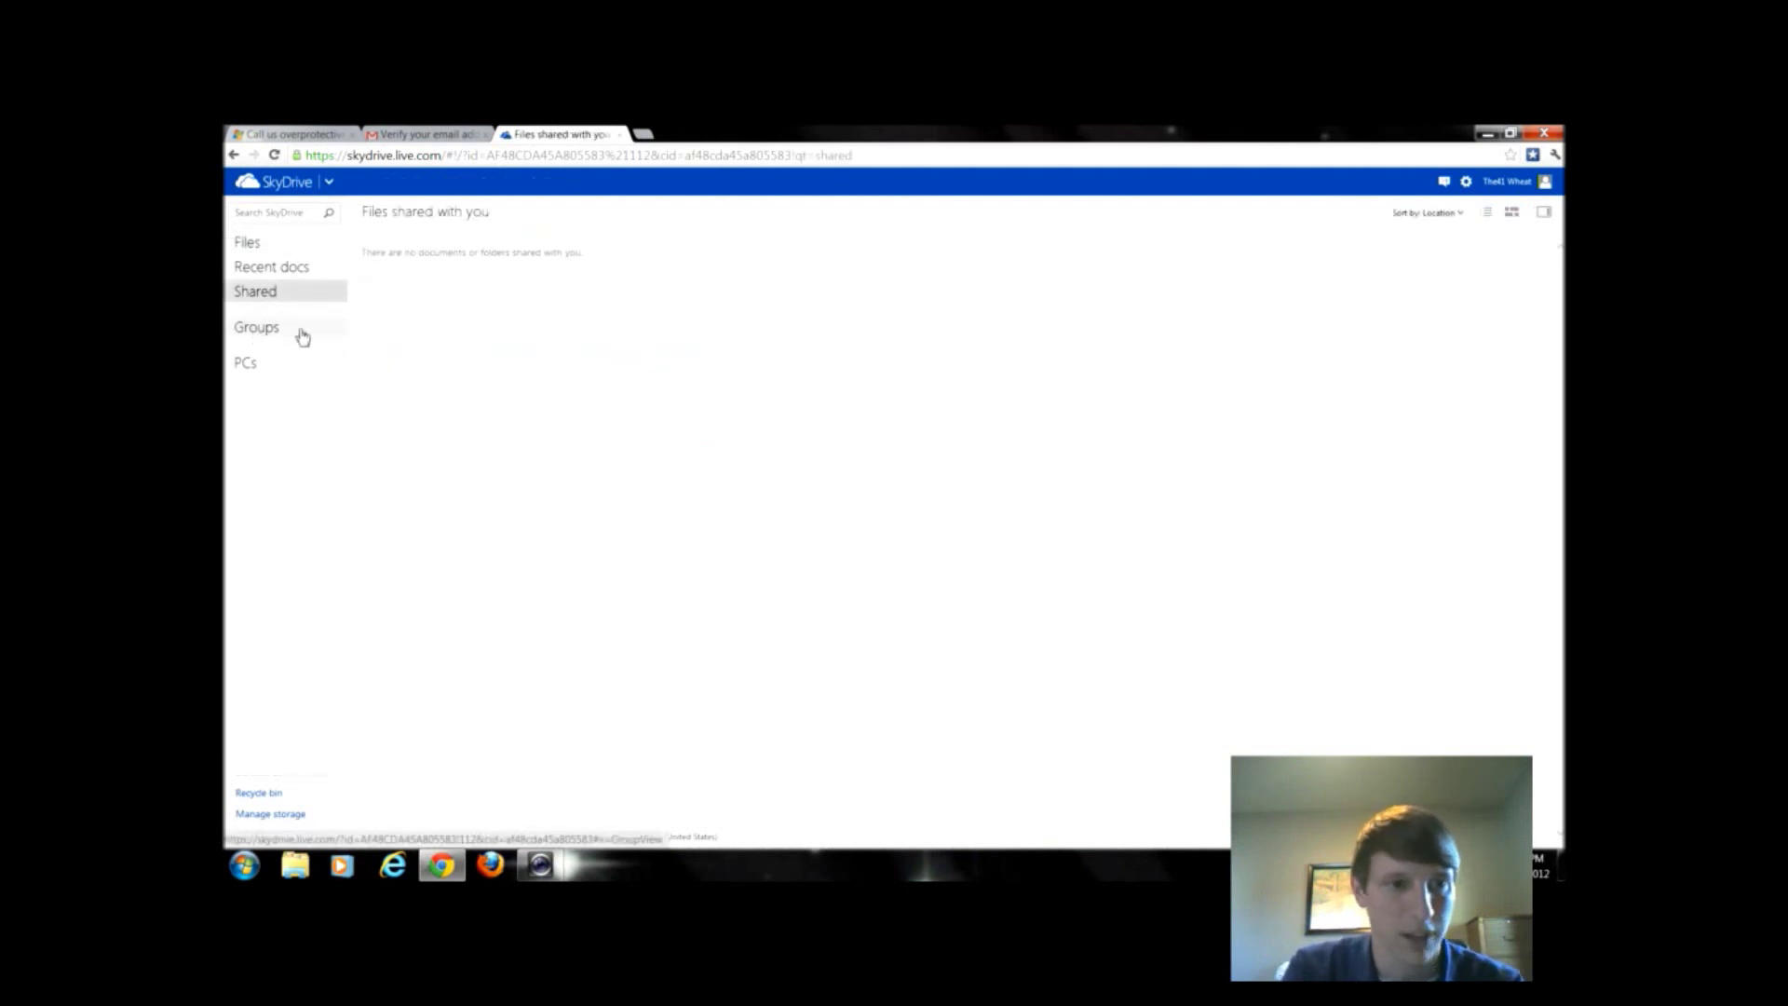
pyautogui.click(245, 364)
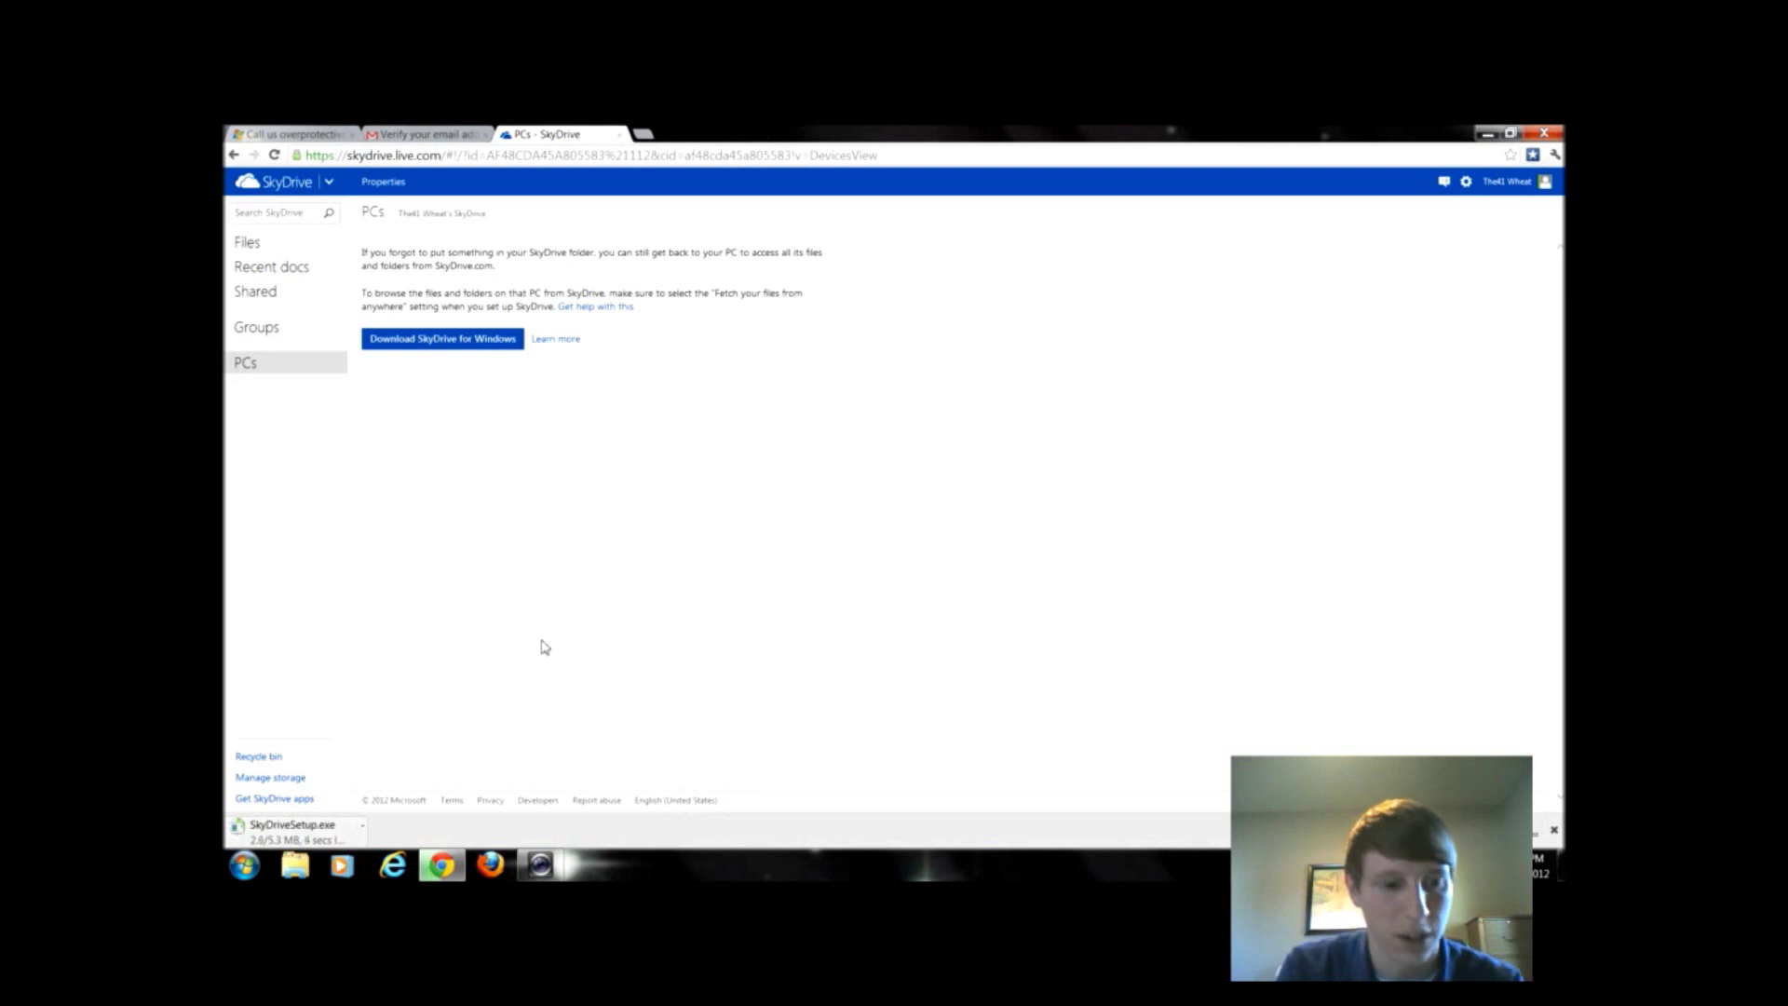
pyautogui.click(334, 825)
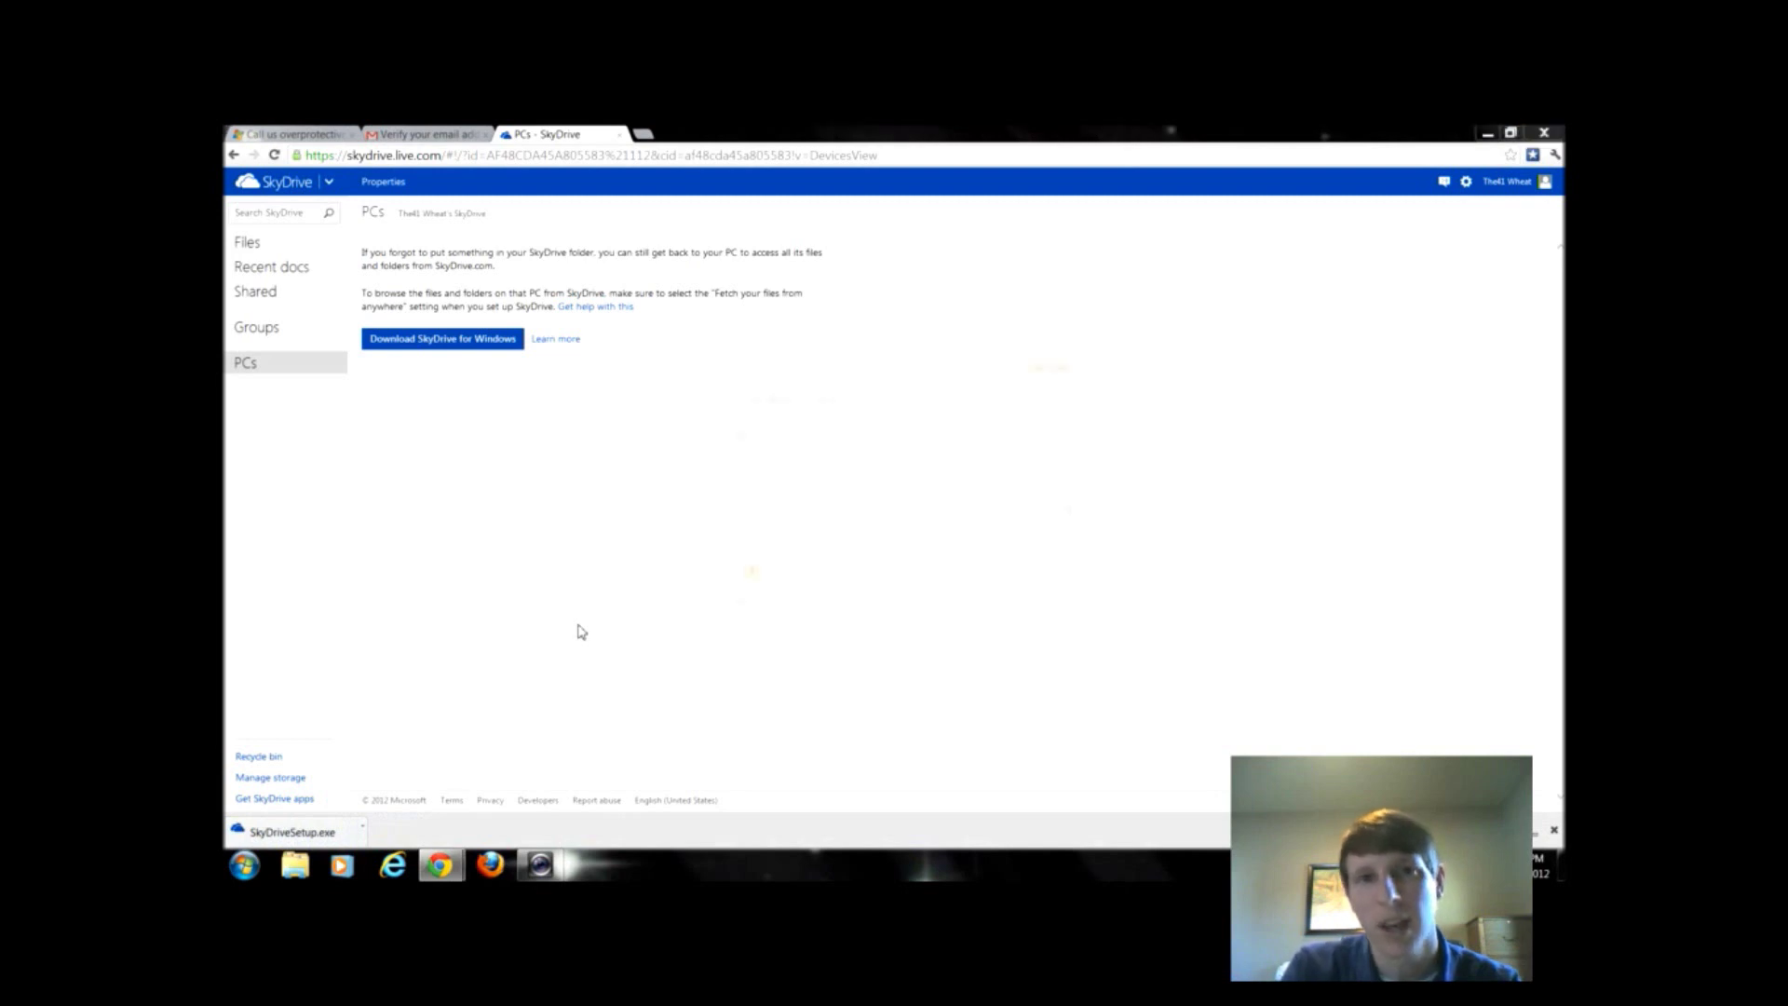
# - Run the SkyDrive installer and sign in with the account's e-mail address and password
pyautogui.click(946, 511)
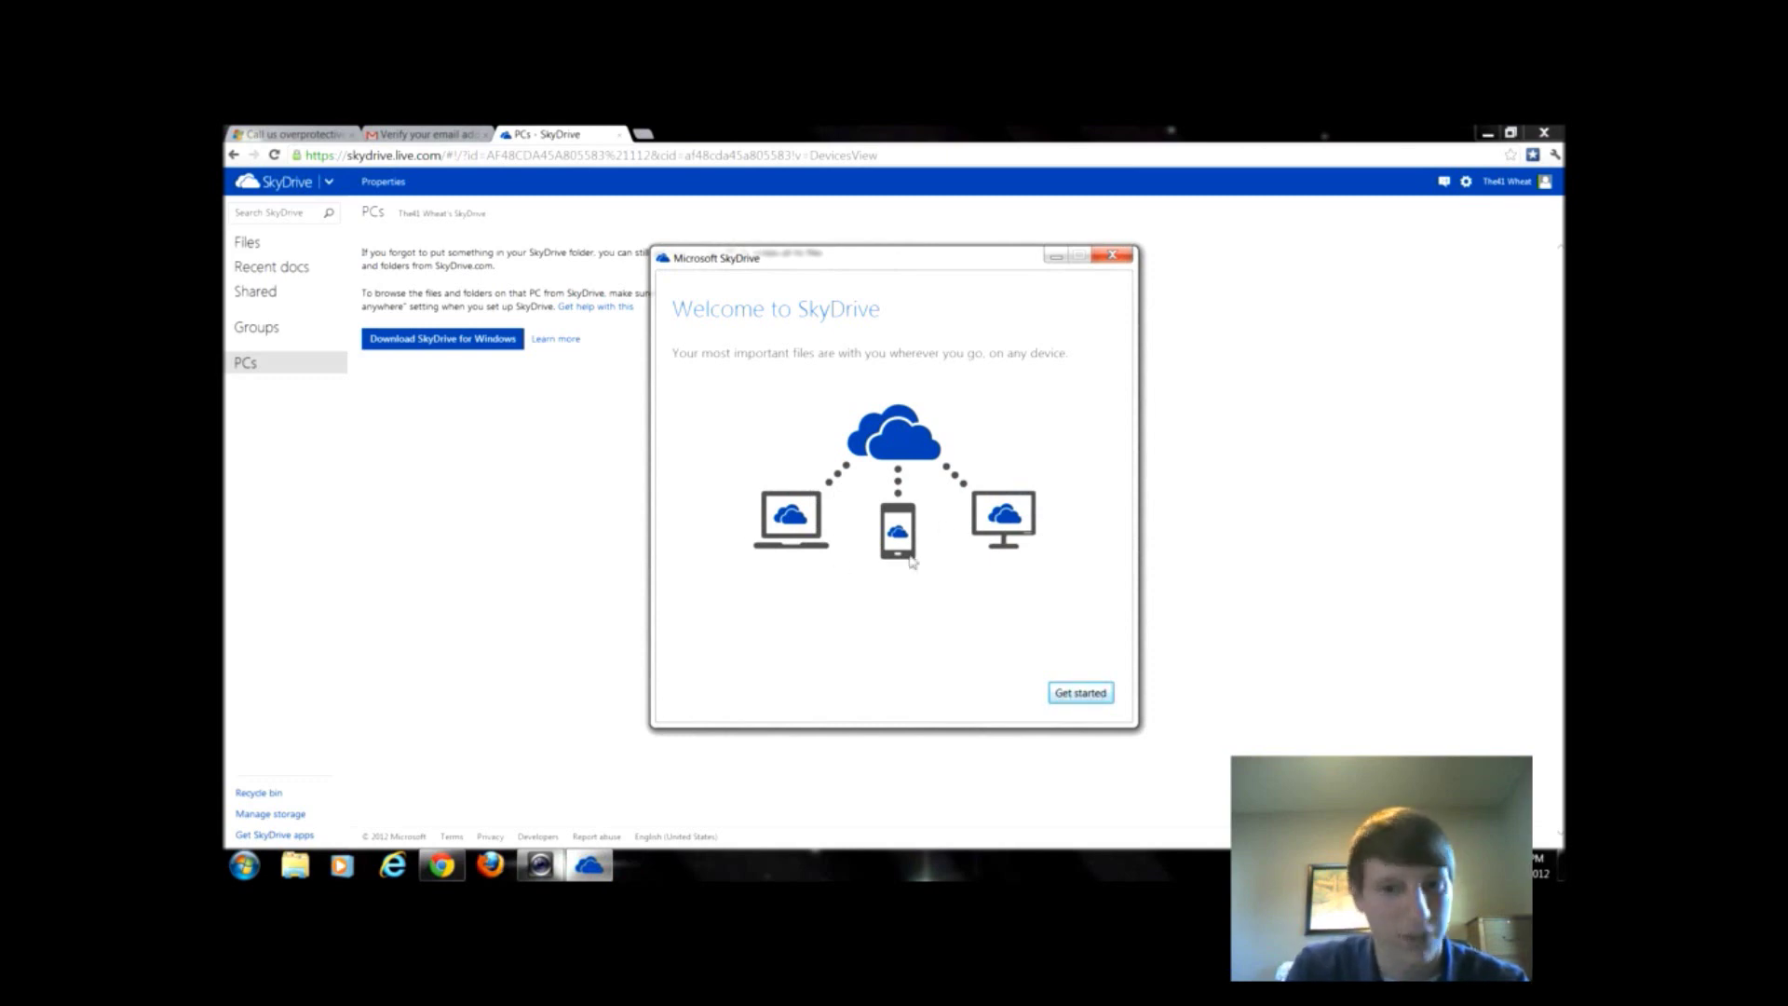
pyautogui.click(1062, 693)
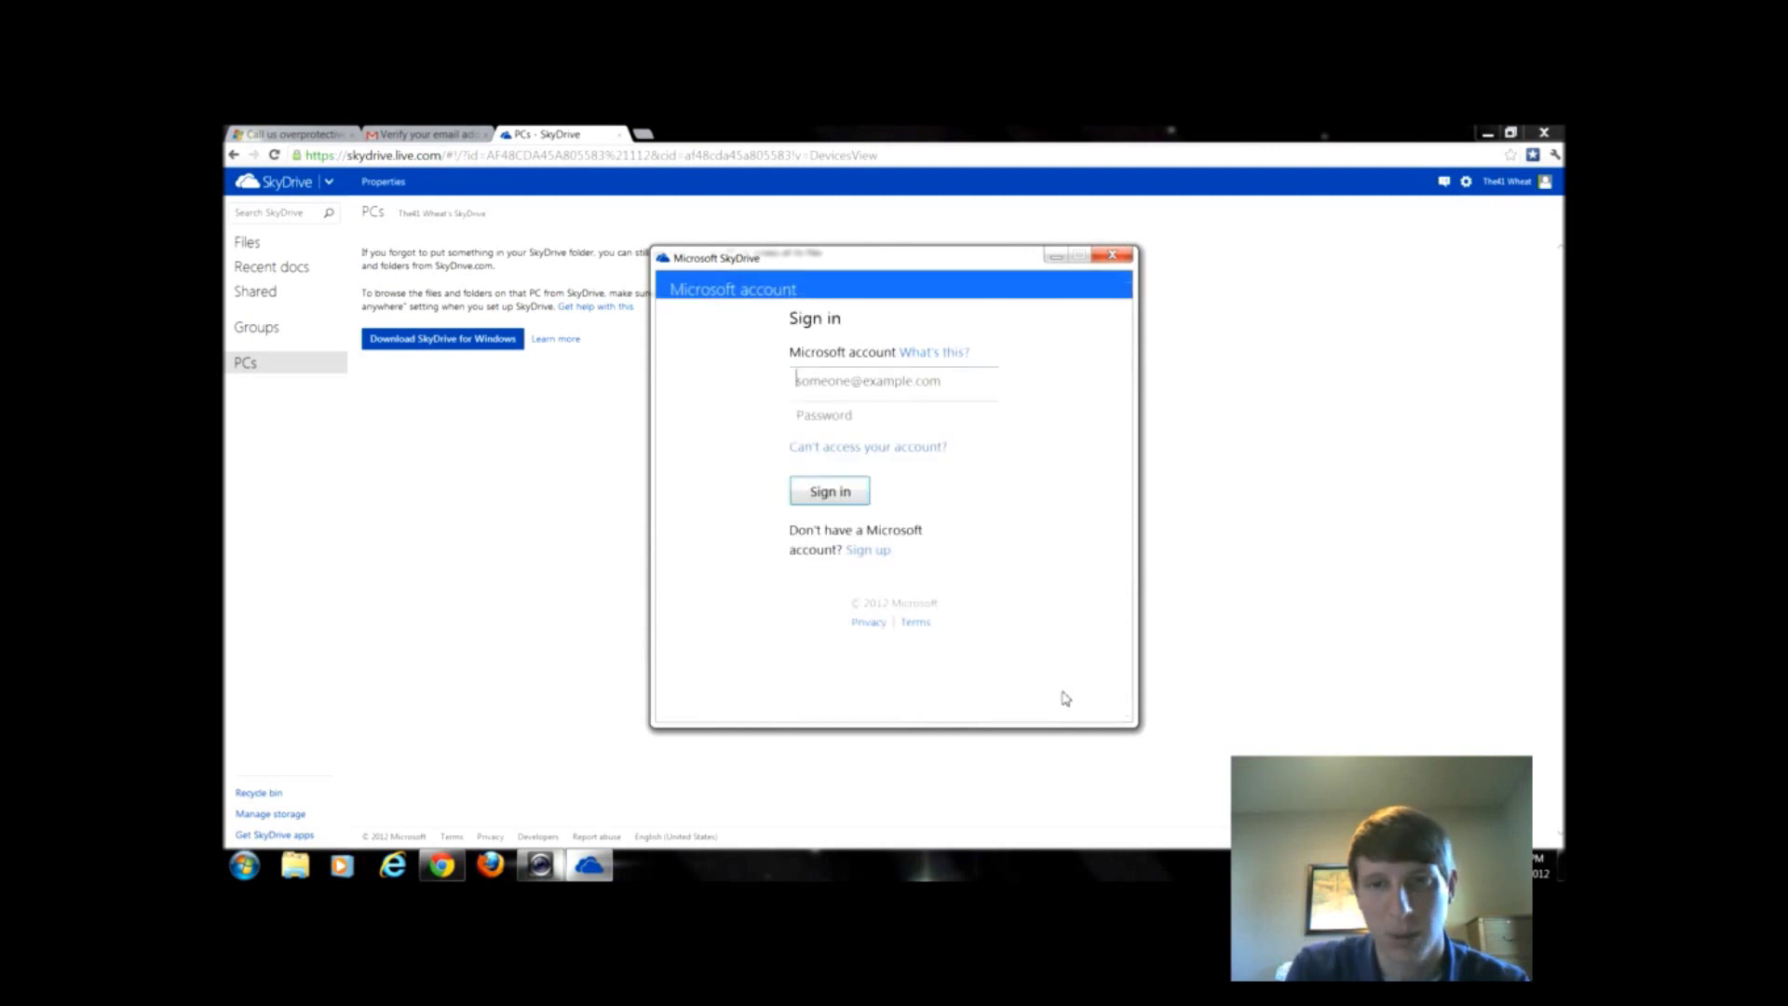
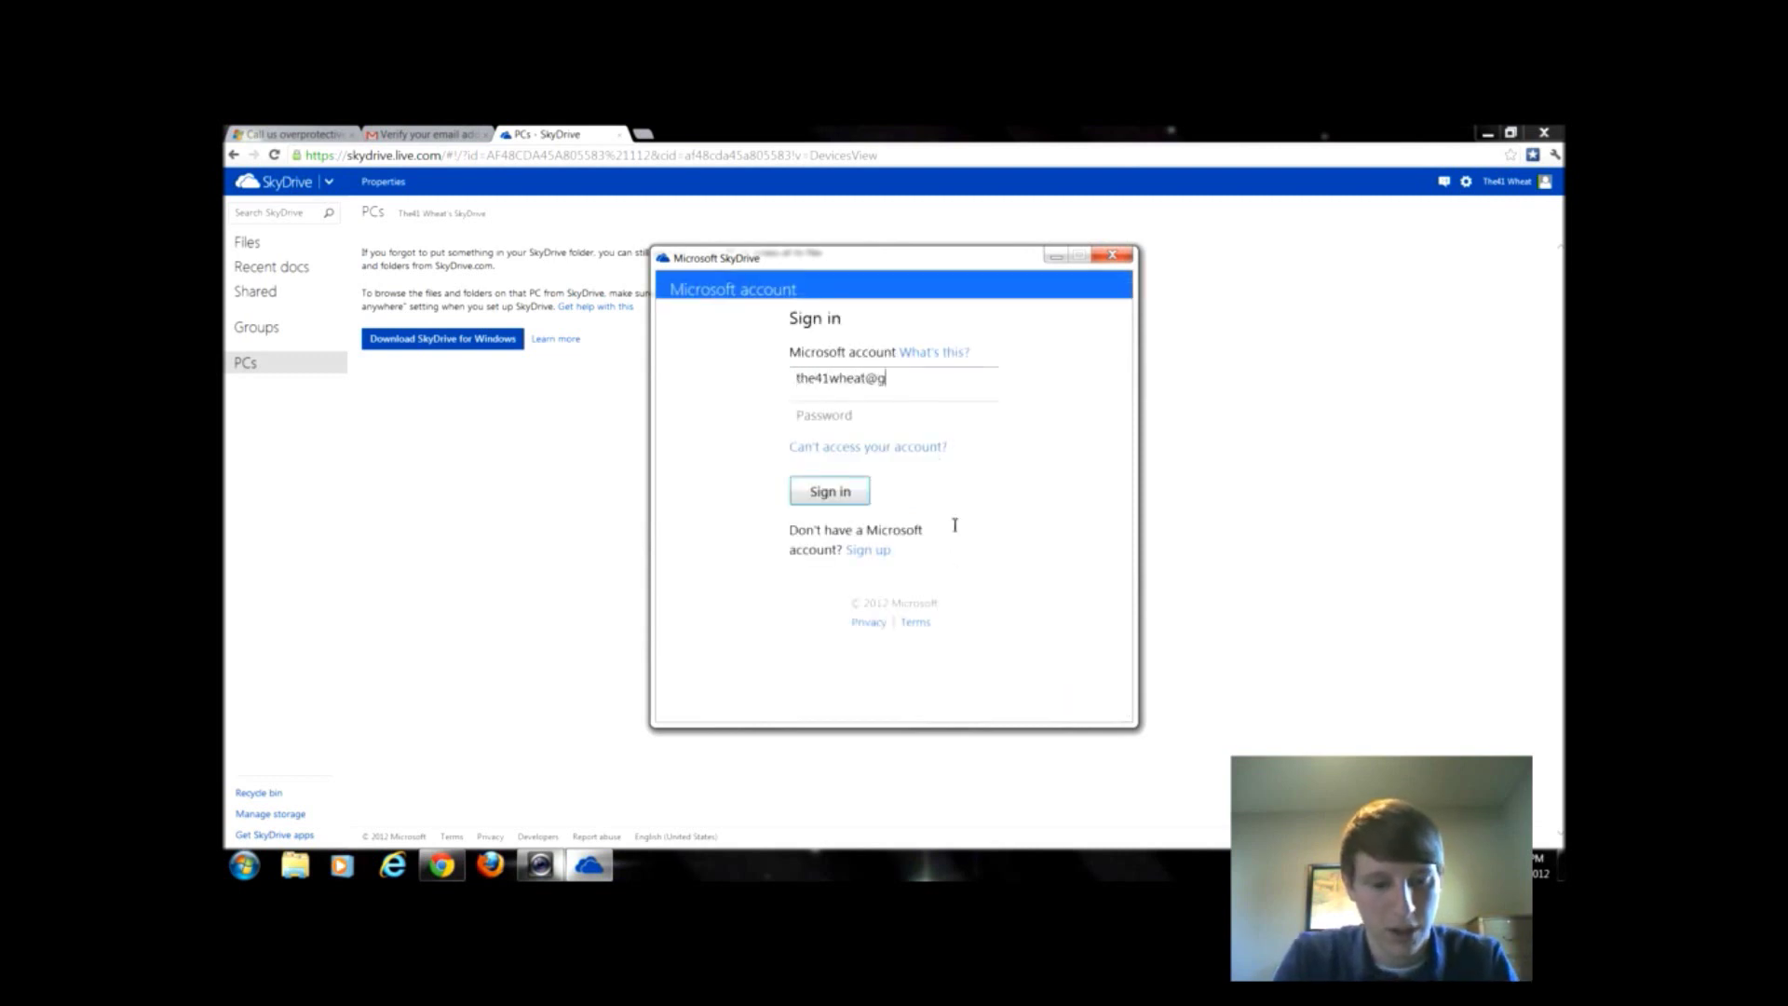
pyautogui.press('Tab')
pyautogui.write('•')
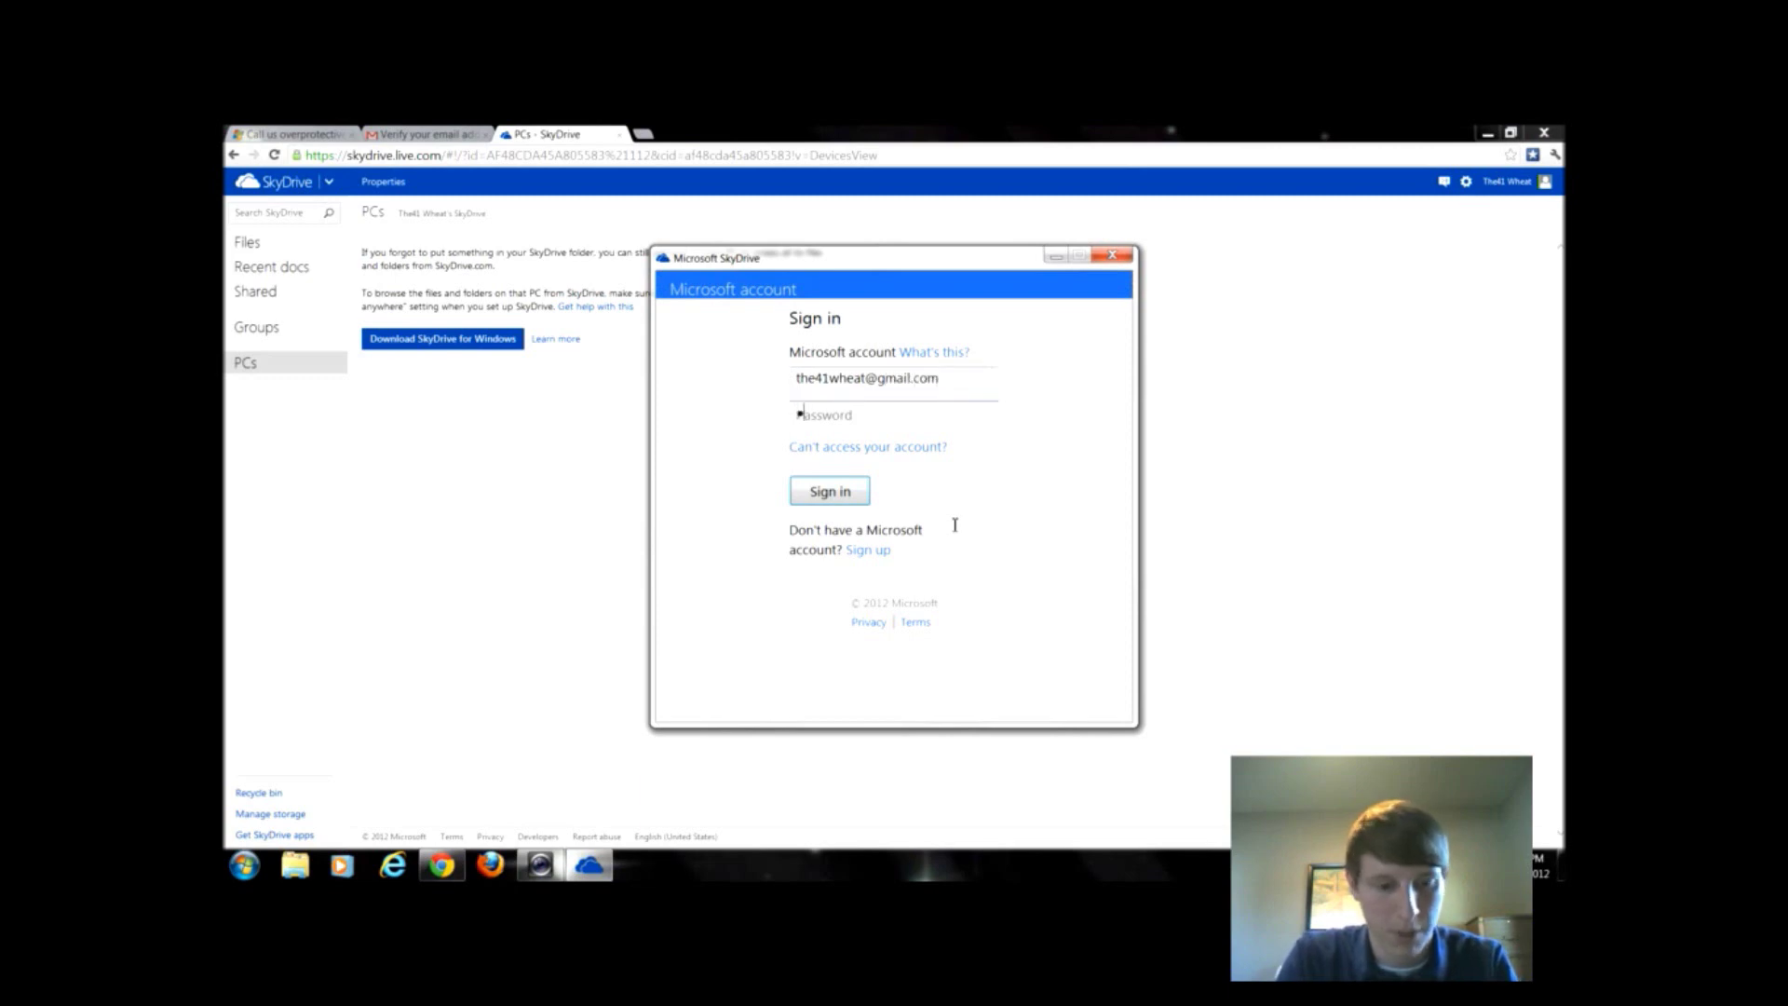
pyautogui.write('•••••')
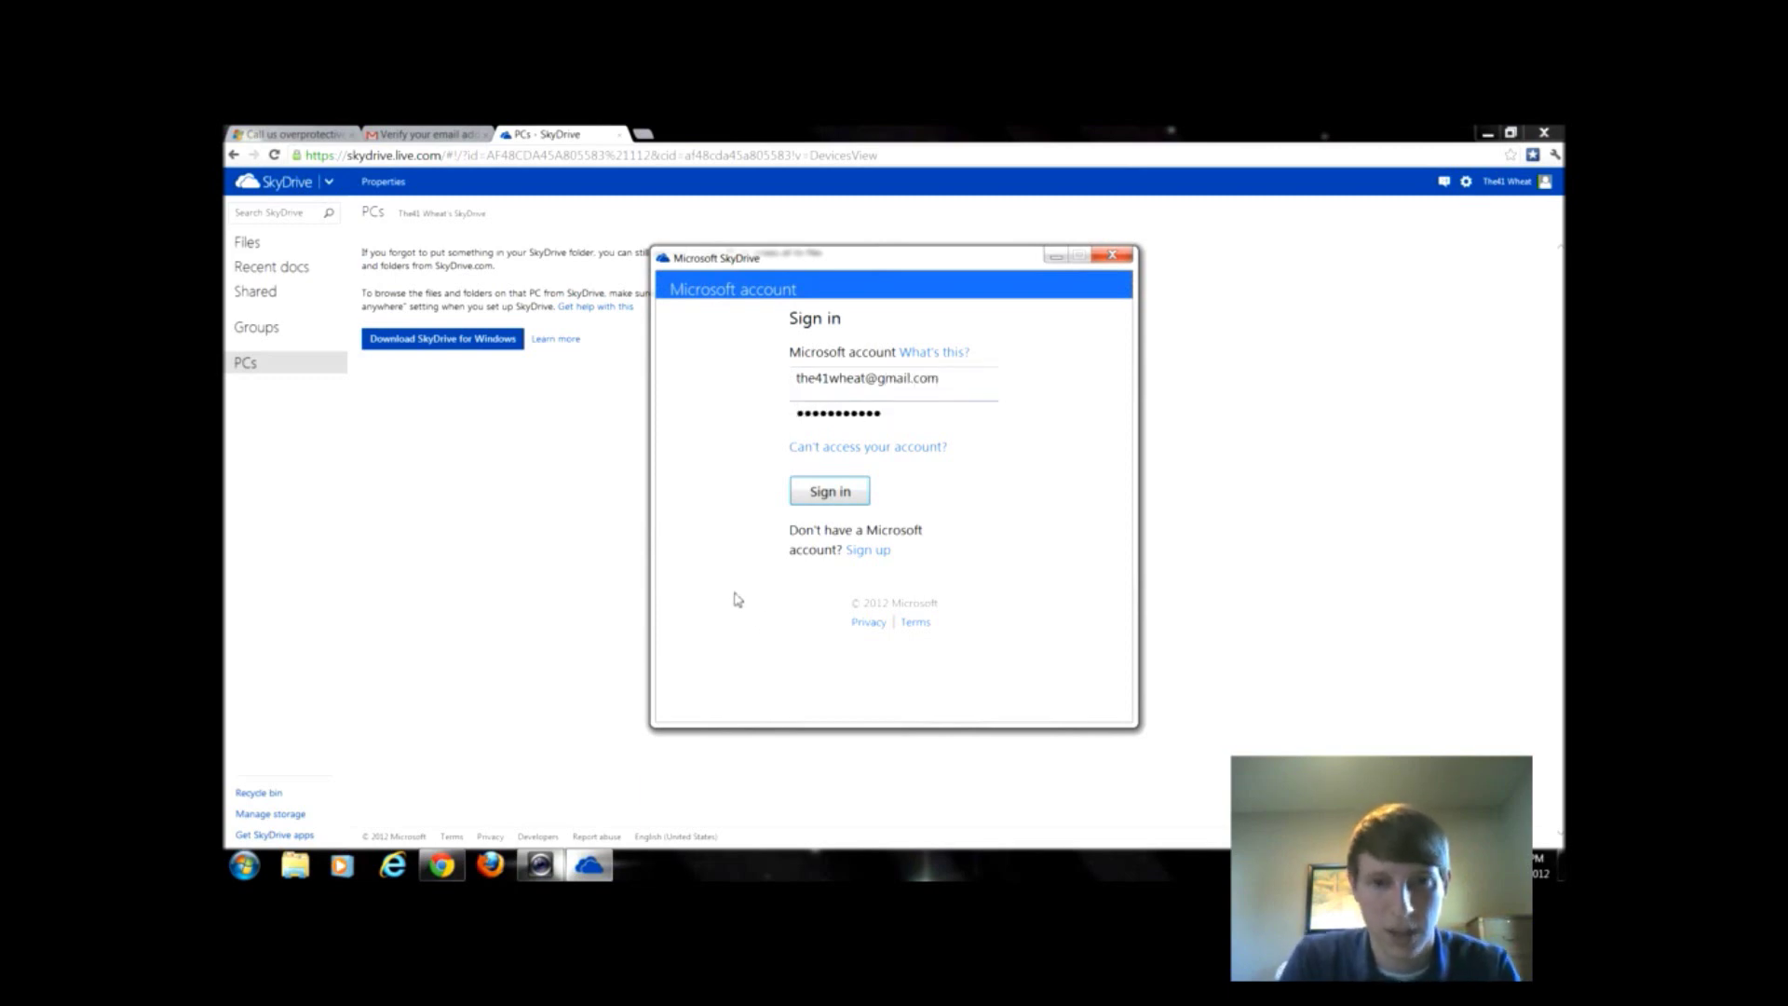
pyautogui.click(850, 507)
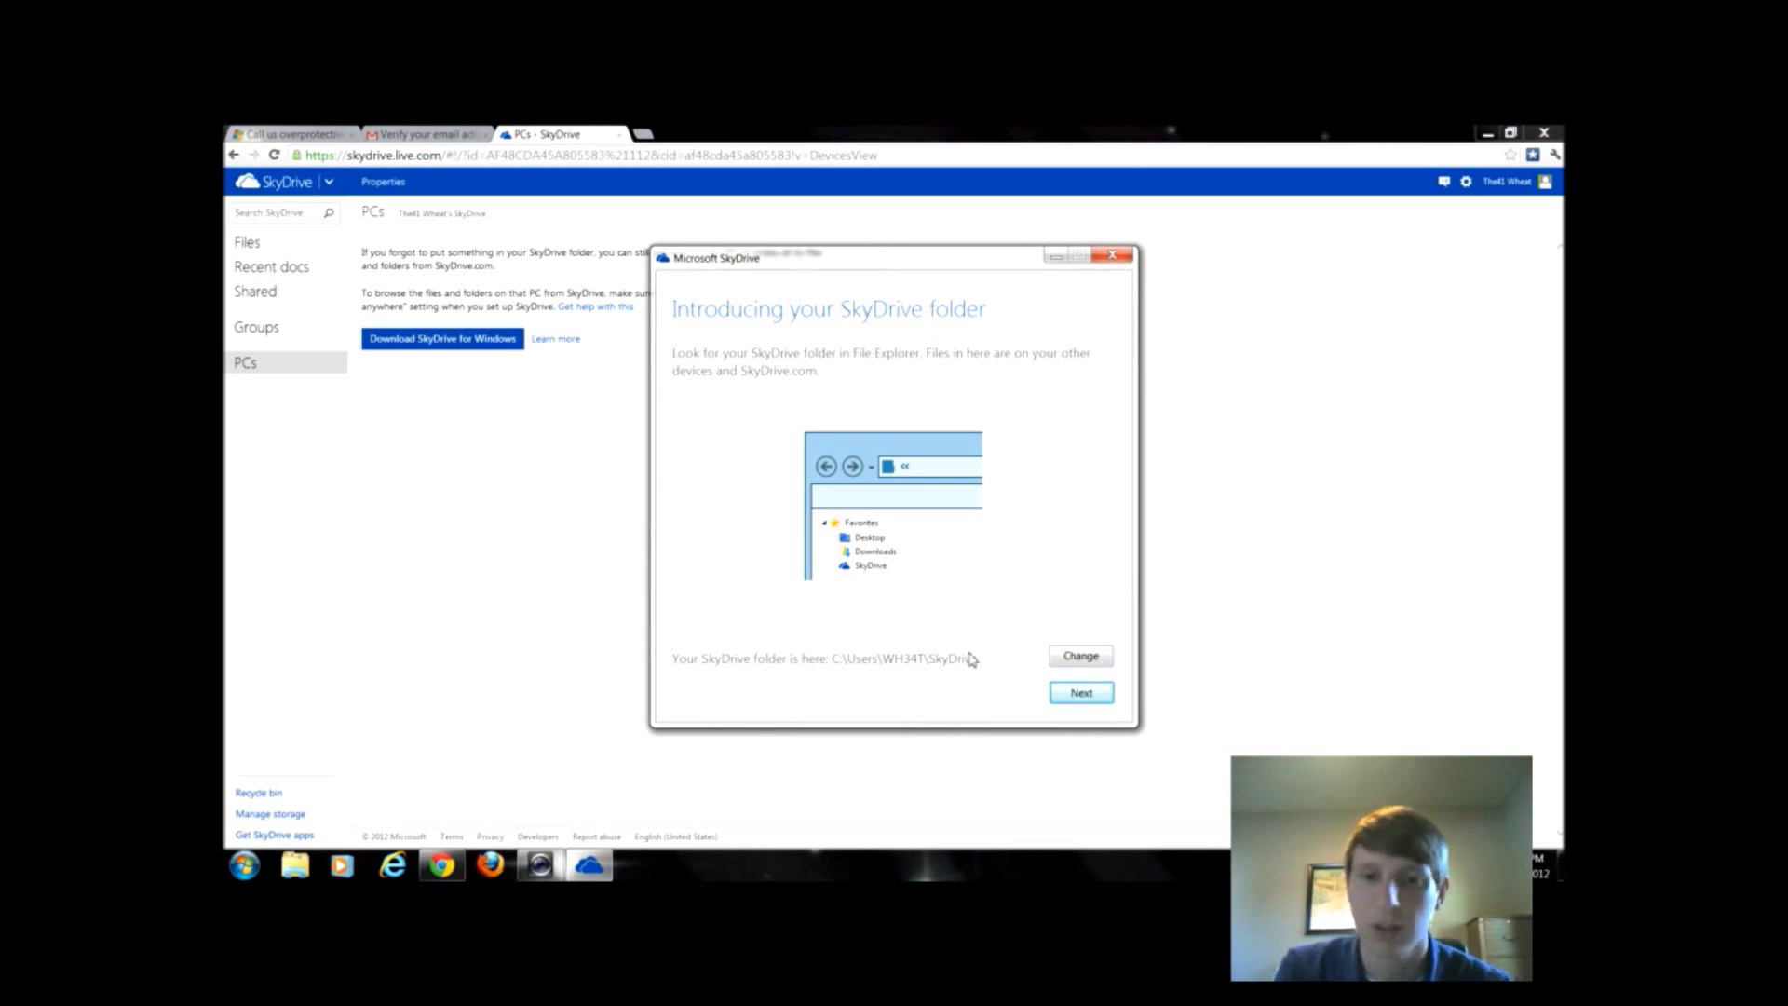
# - Keep the default SkyDrive folder location and finish the desktop setup
pyautogui.click(1096, 695)
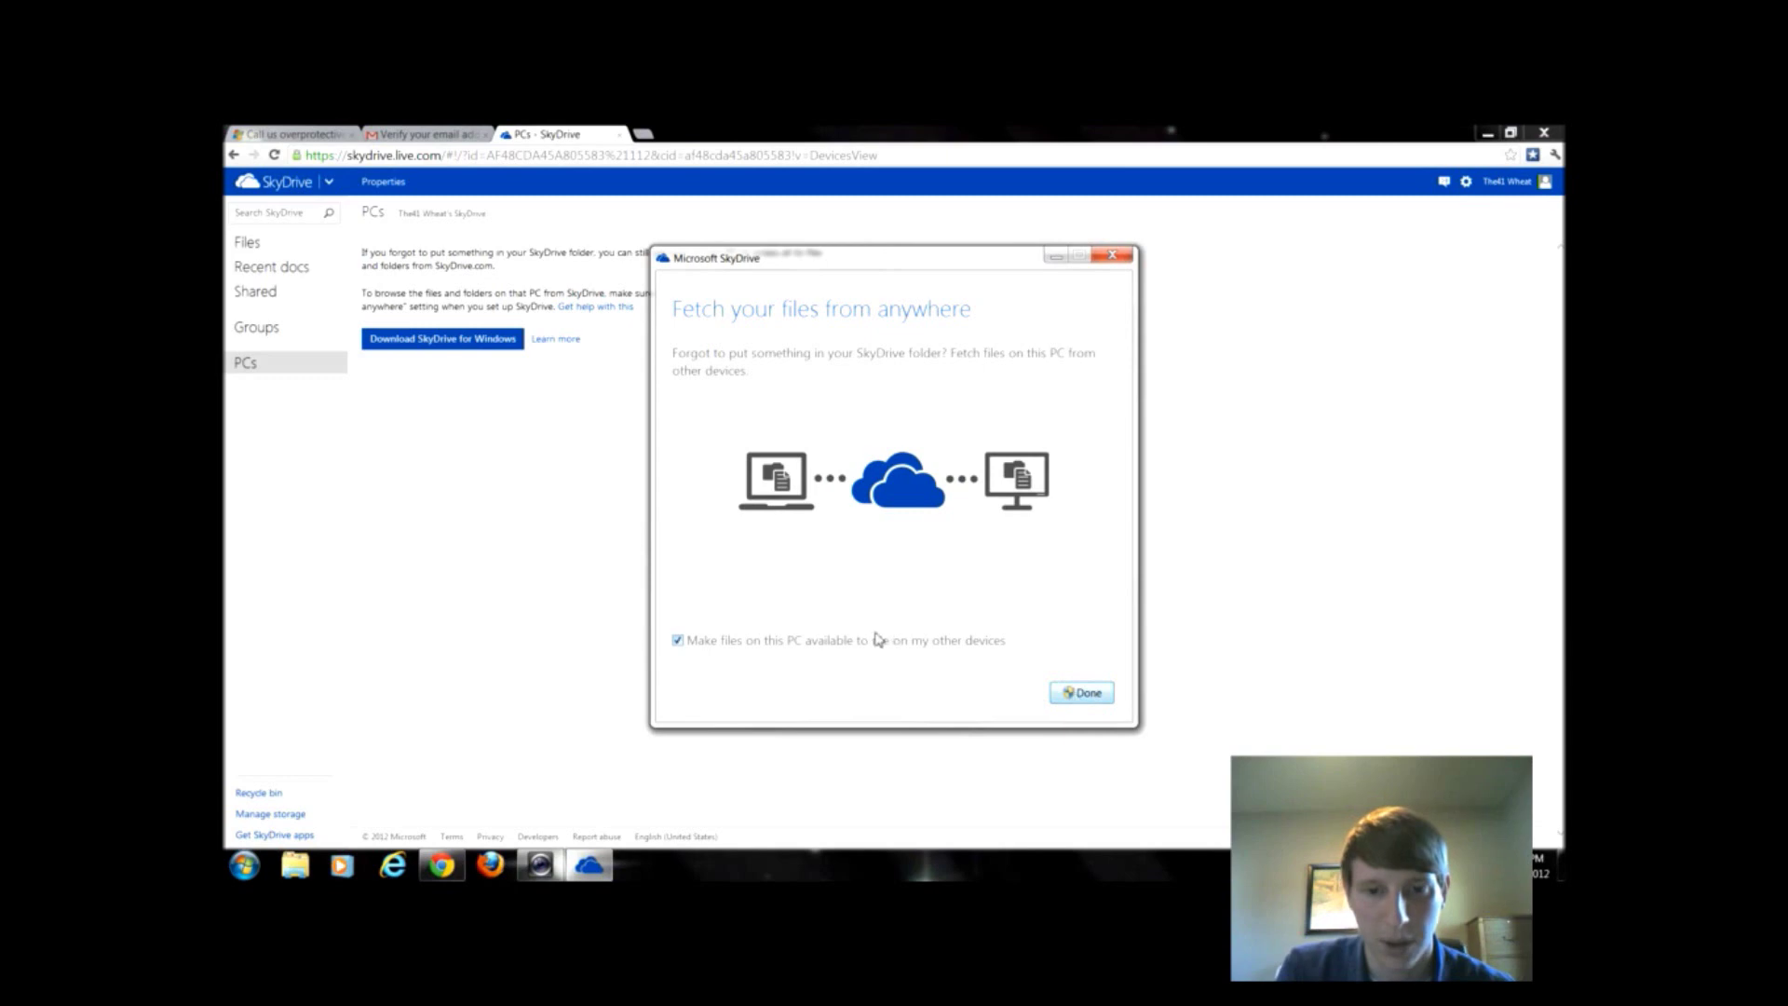
pyautogui.click(1086, 696)
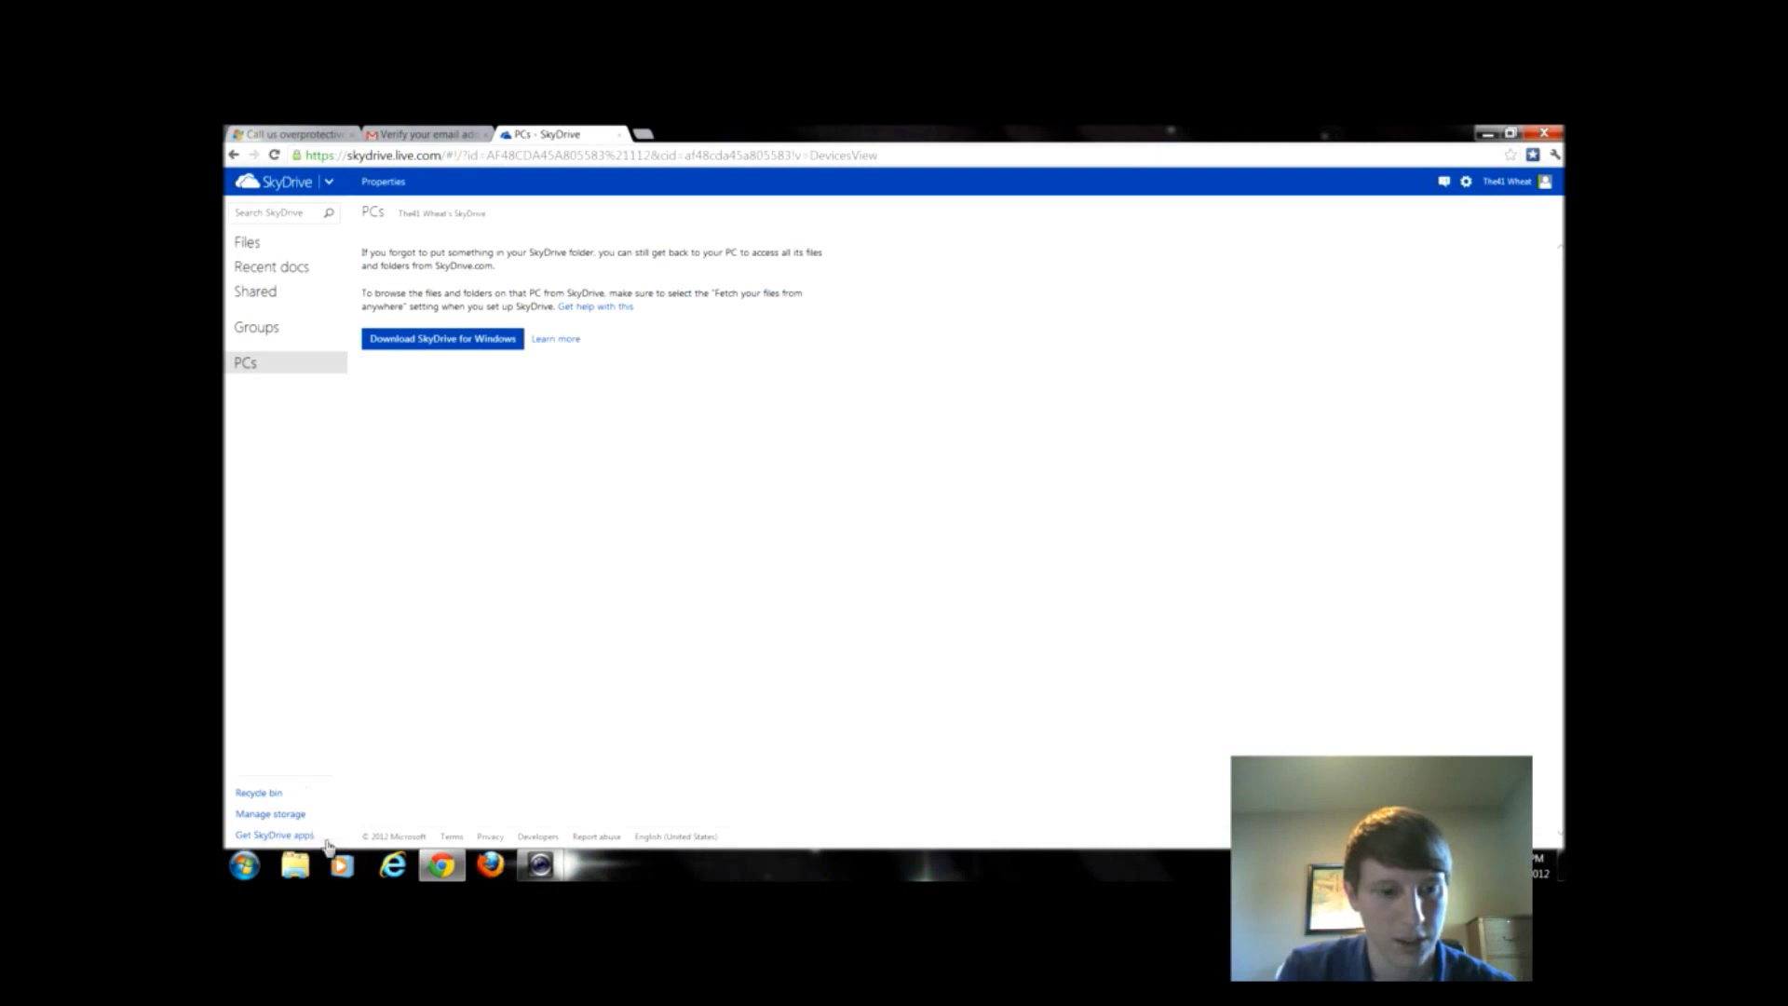
pyautogui.click(296, 865)
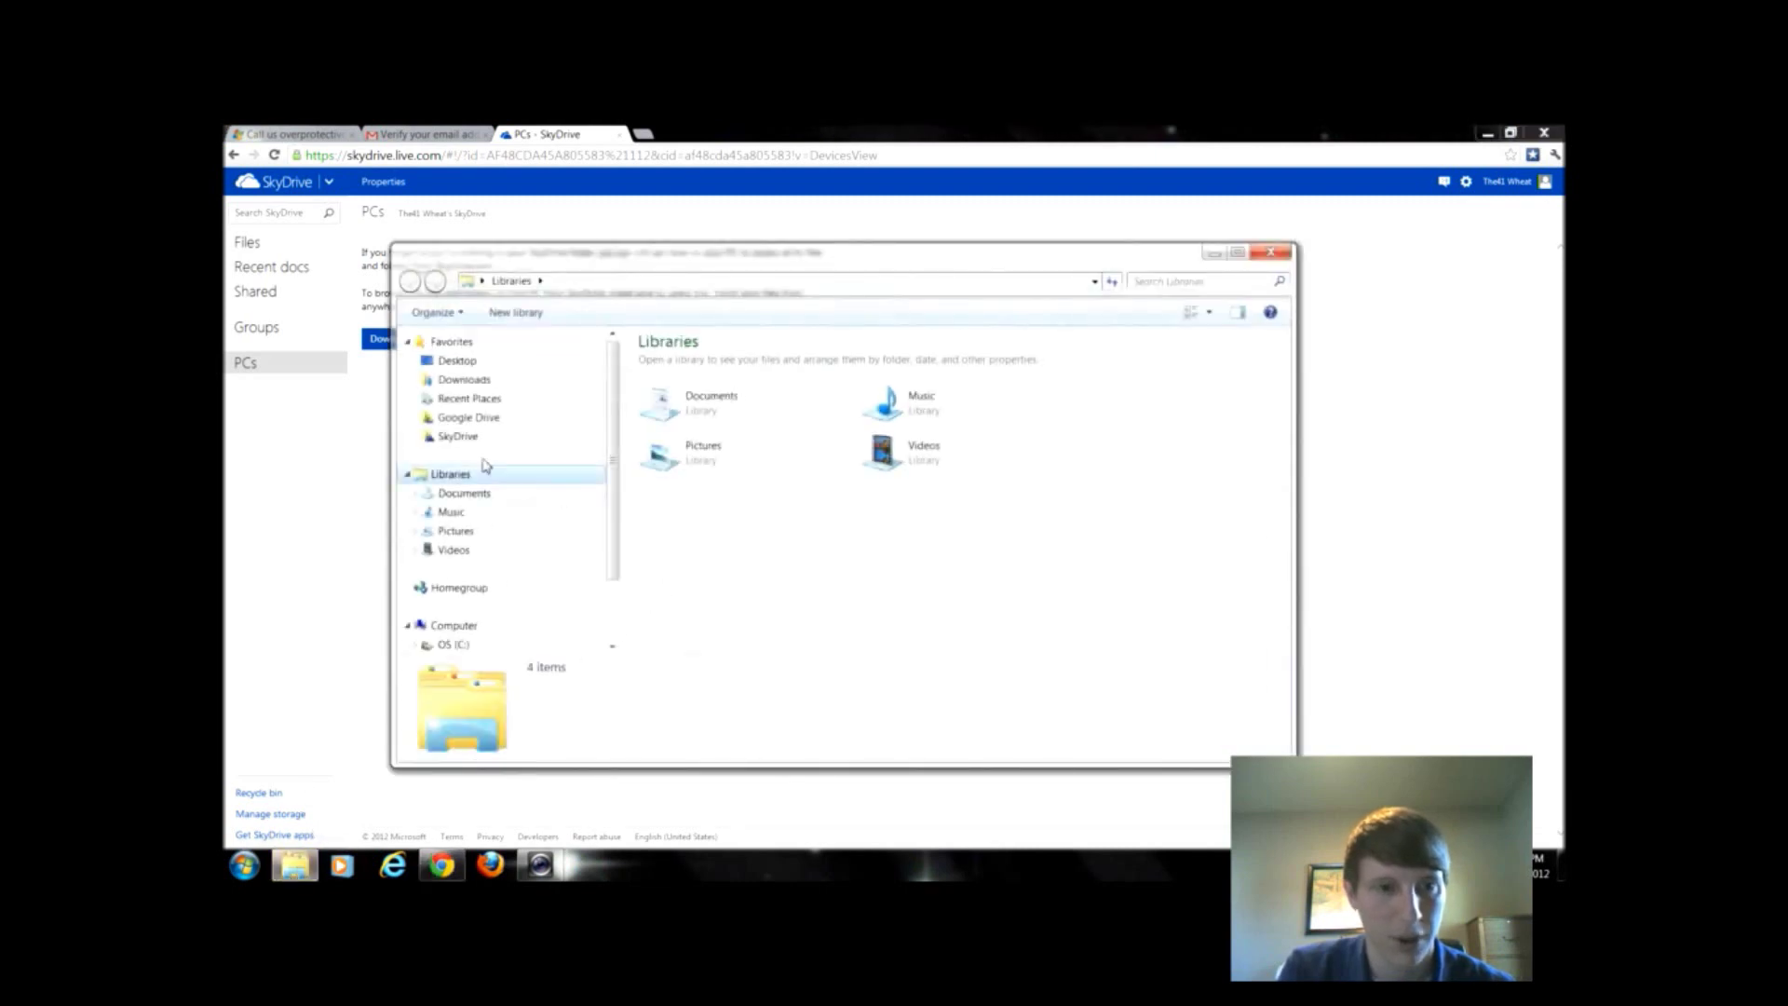
# - Open the local SkyDrive folder in Explorer and open Document1.docx in Word
pyautogui.click(458, 437)
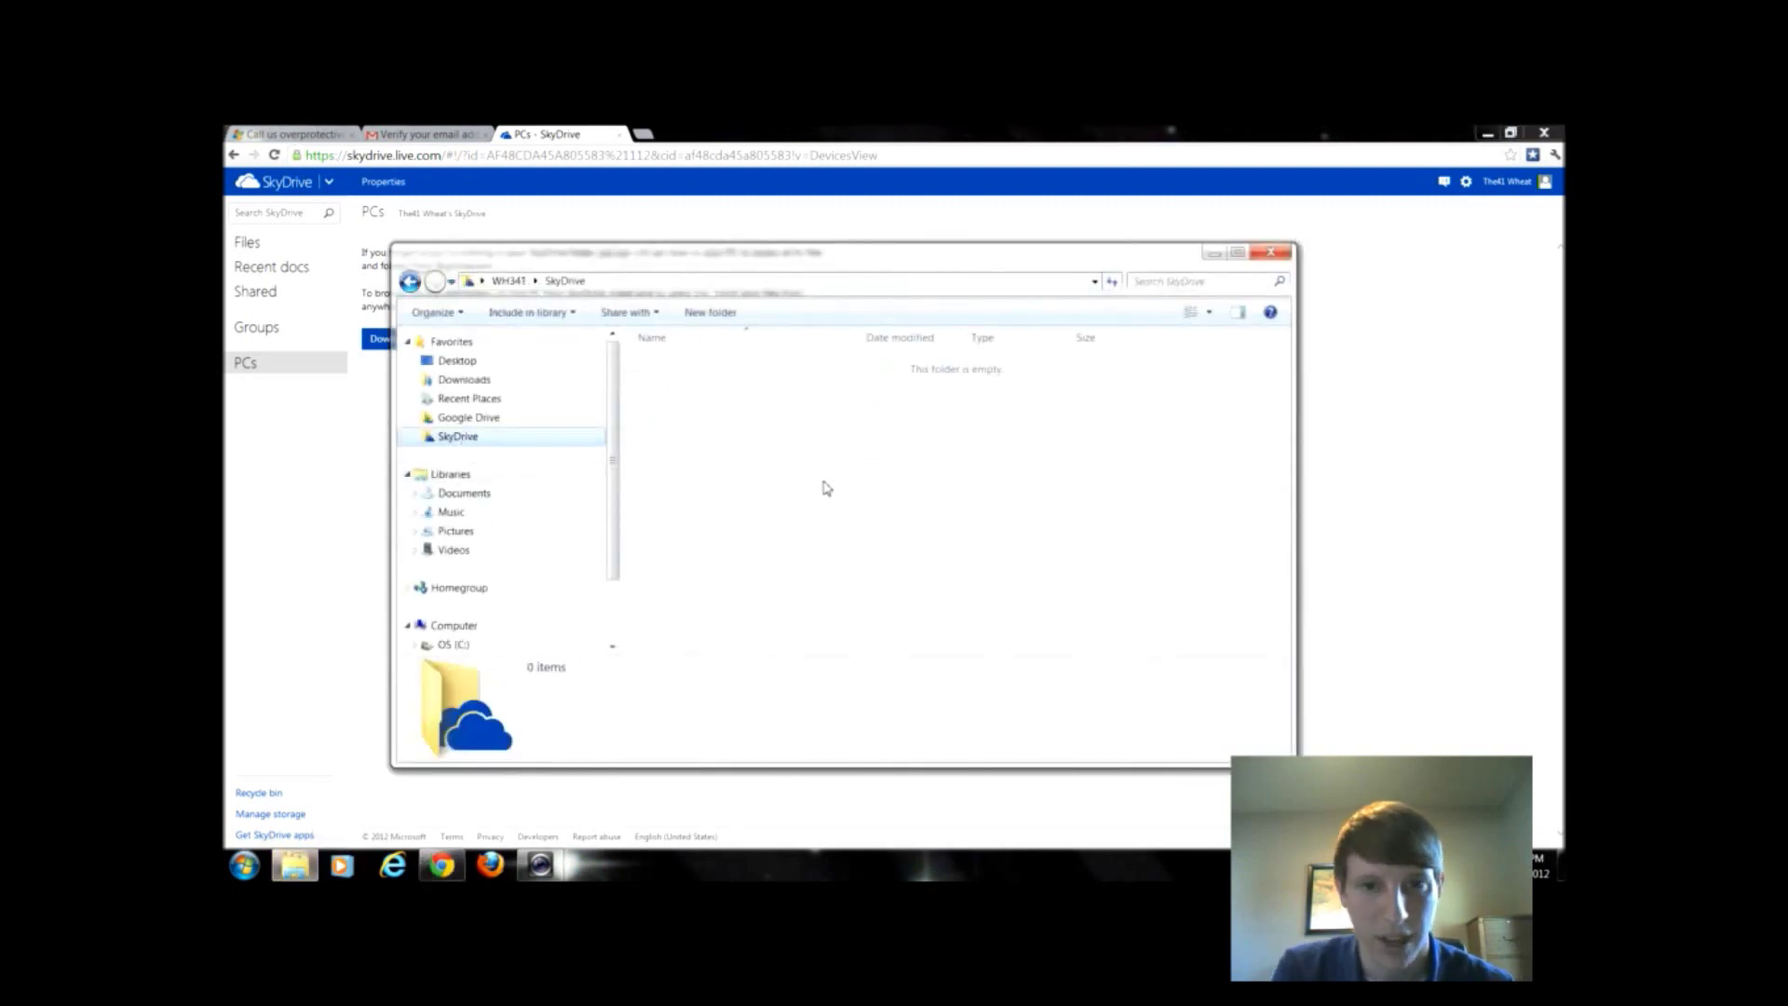
pyautogui.moveTo(804, 282); pyautogui.dragTo(849, 323)
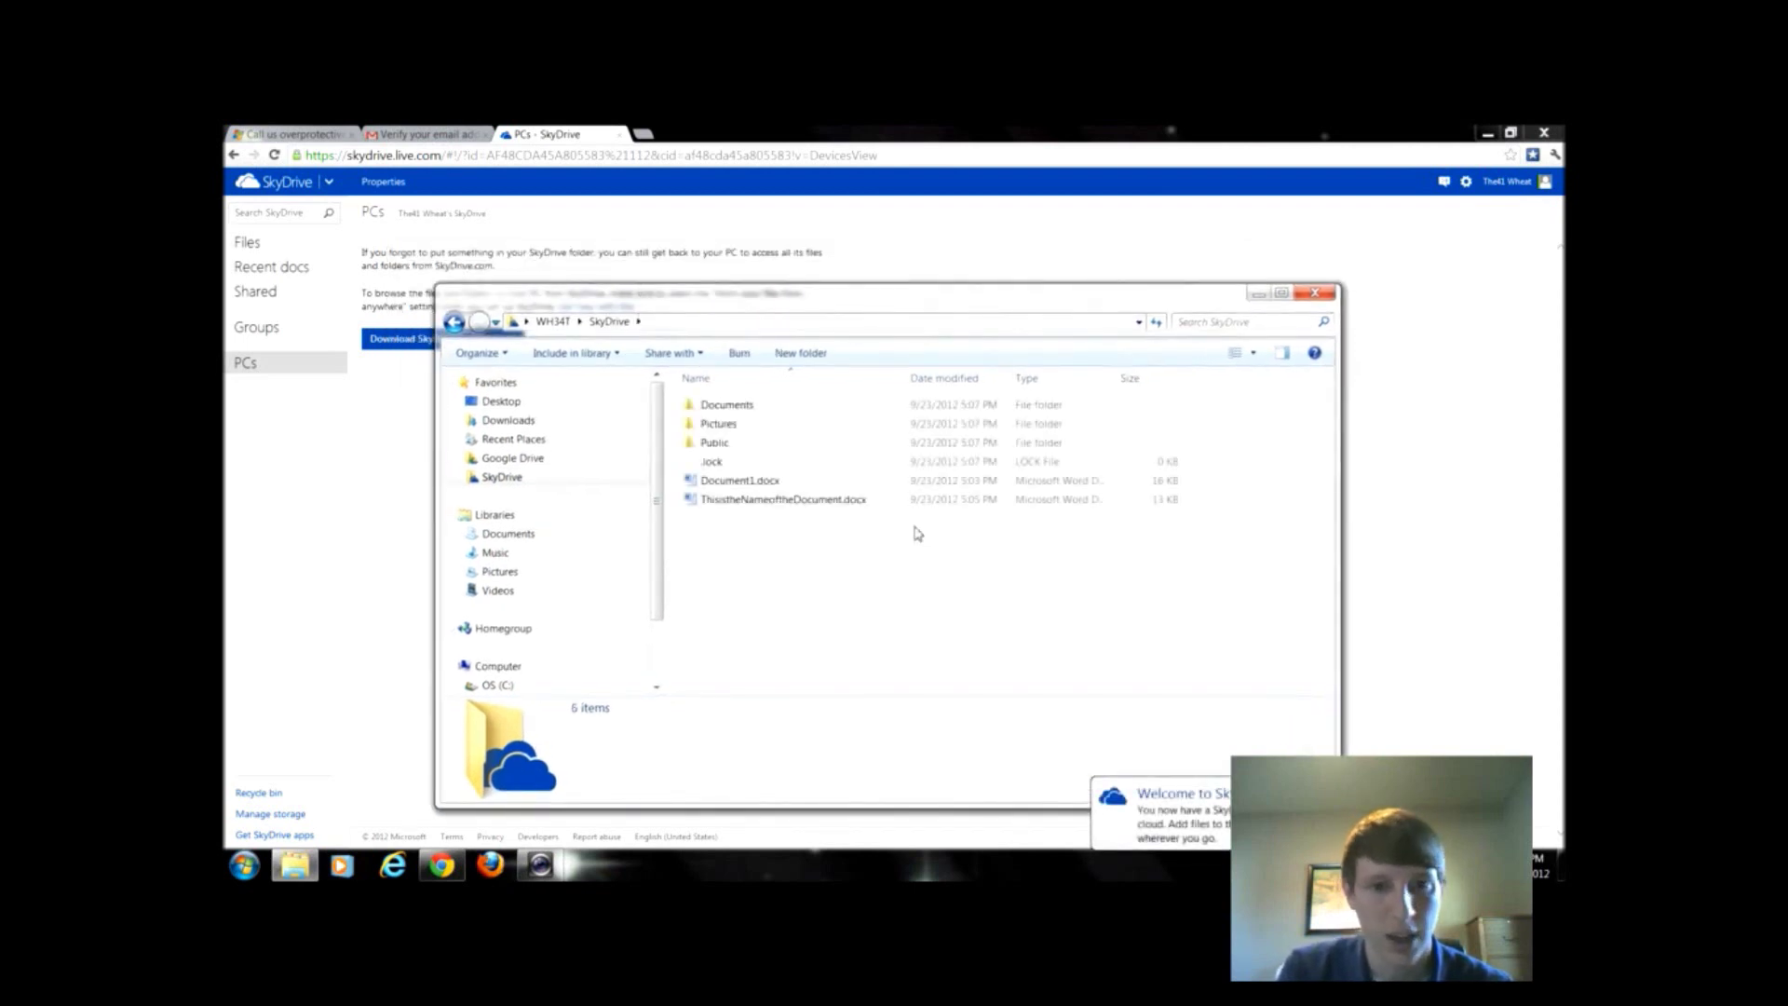
pyautogui.moveTo(803, 514)
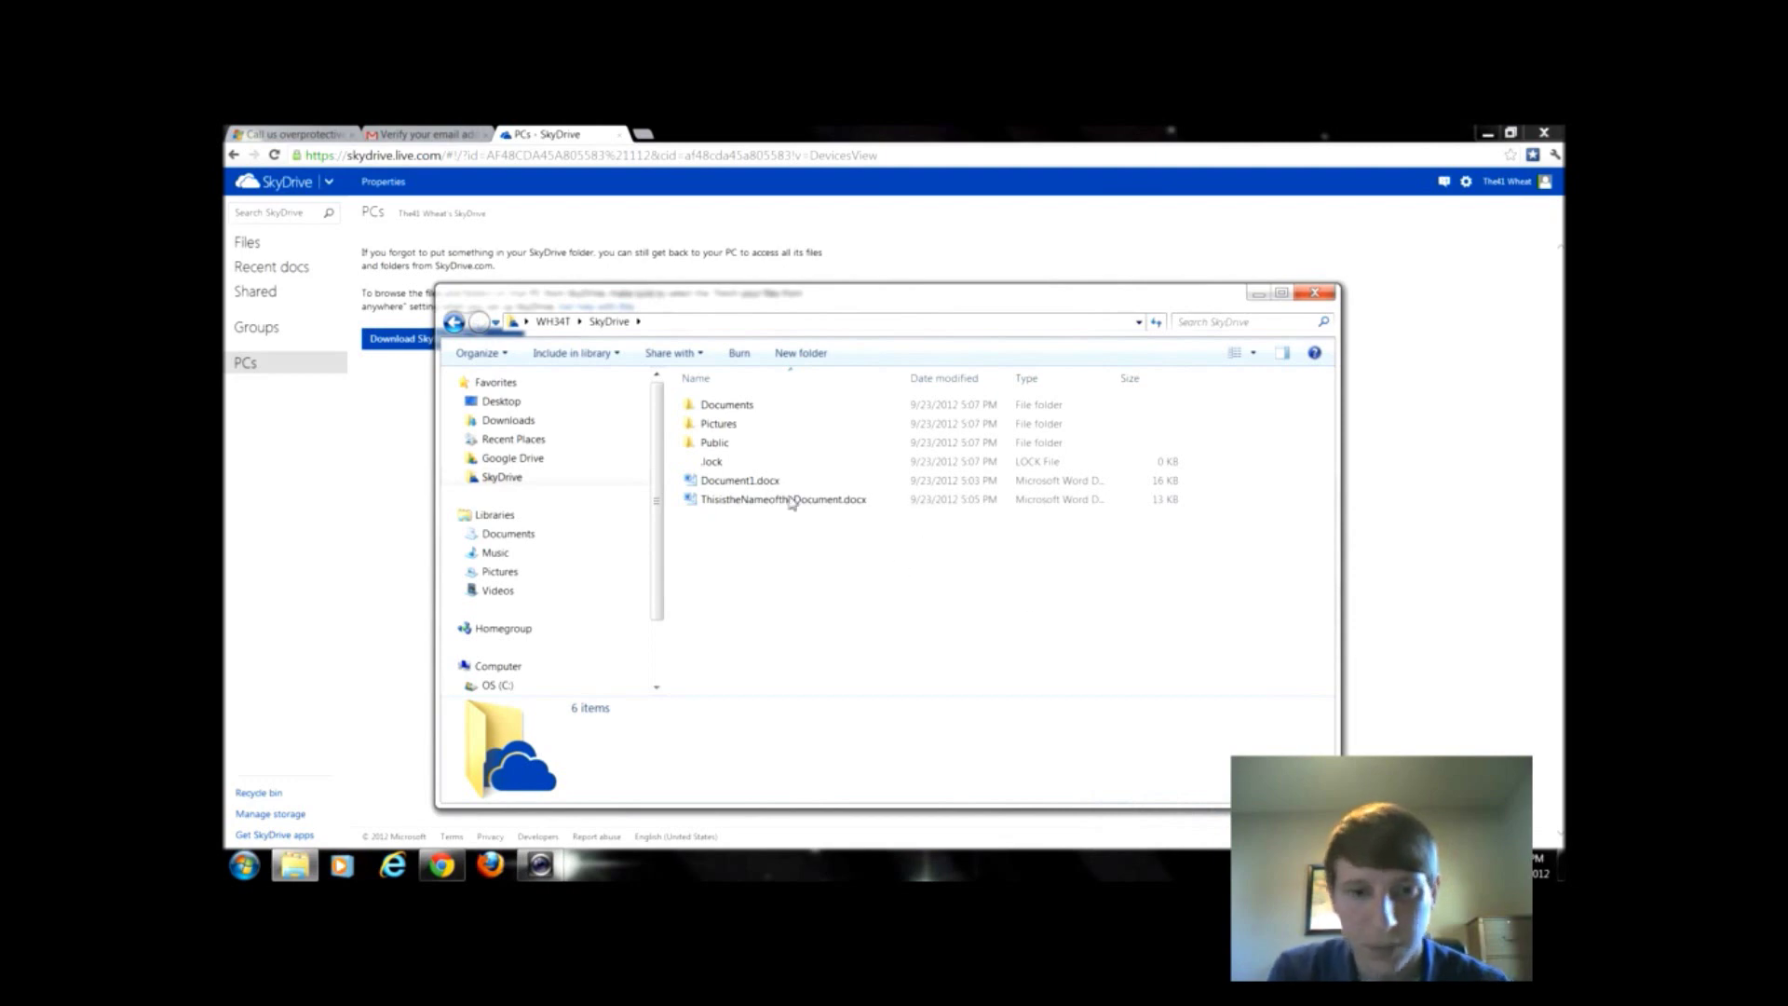
pyautogui.doubleClick(755, 484)
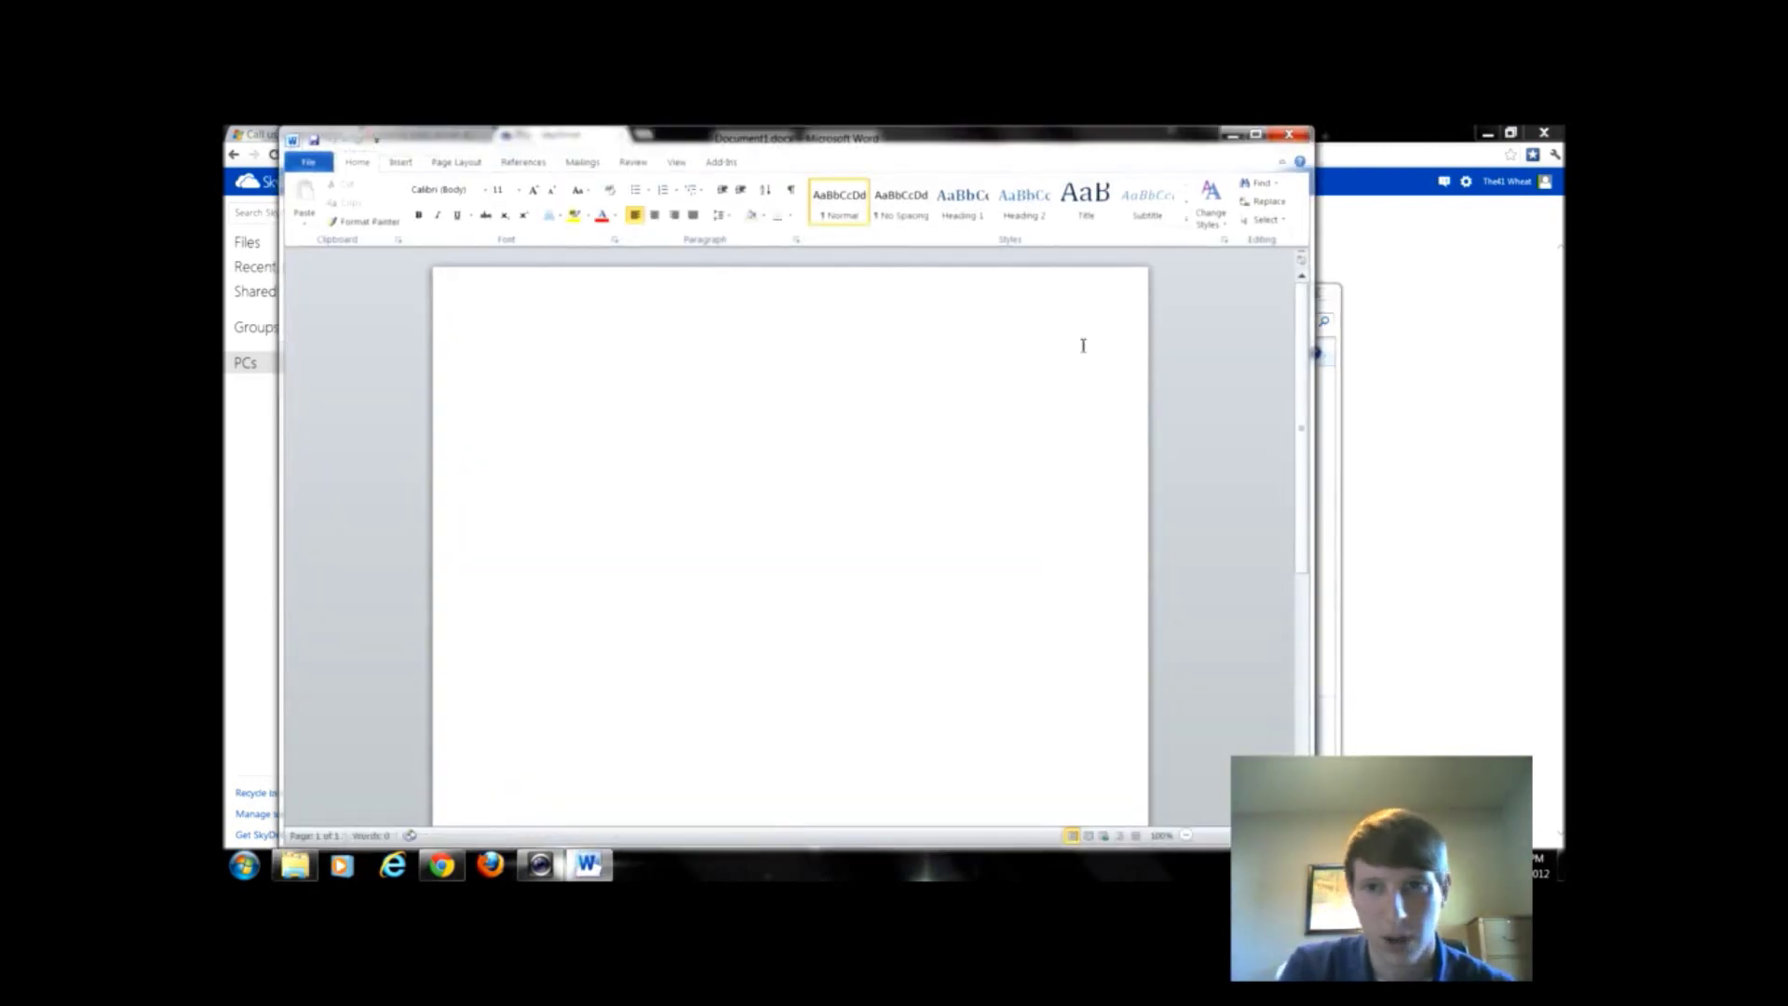
# - Type 'Make a change from my Desktop' into Document1, then save and close Word
pyautogui.write('make a cha')
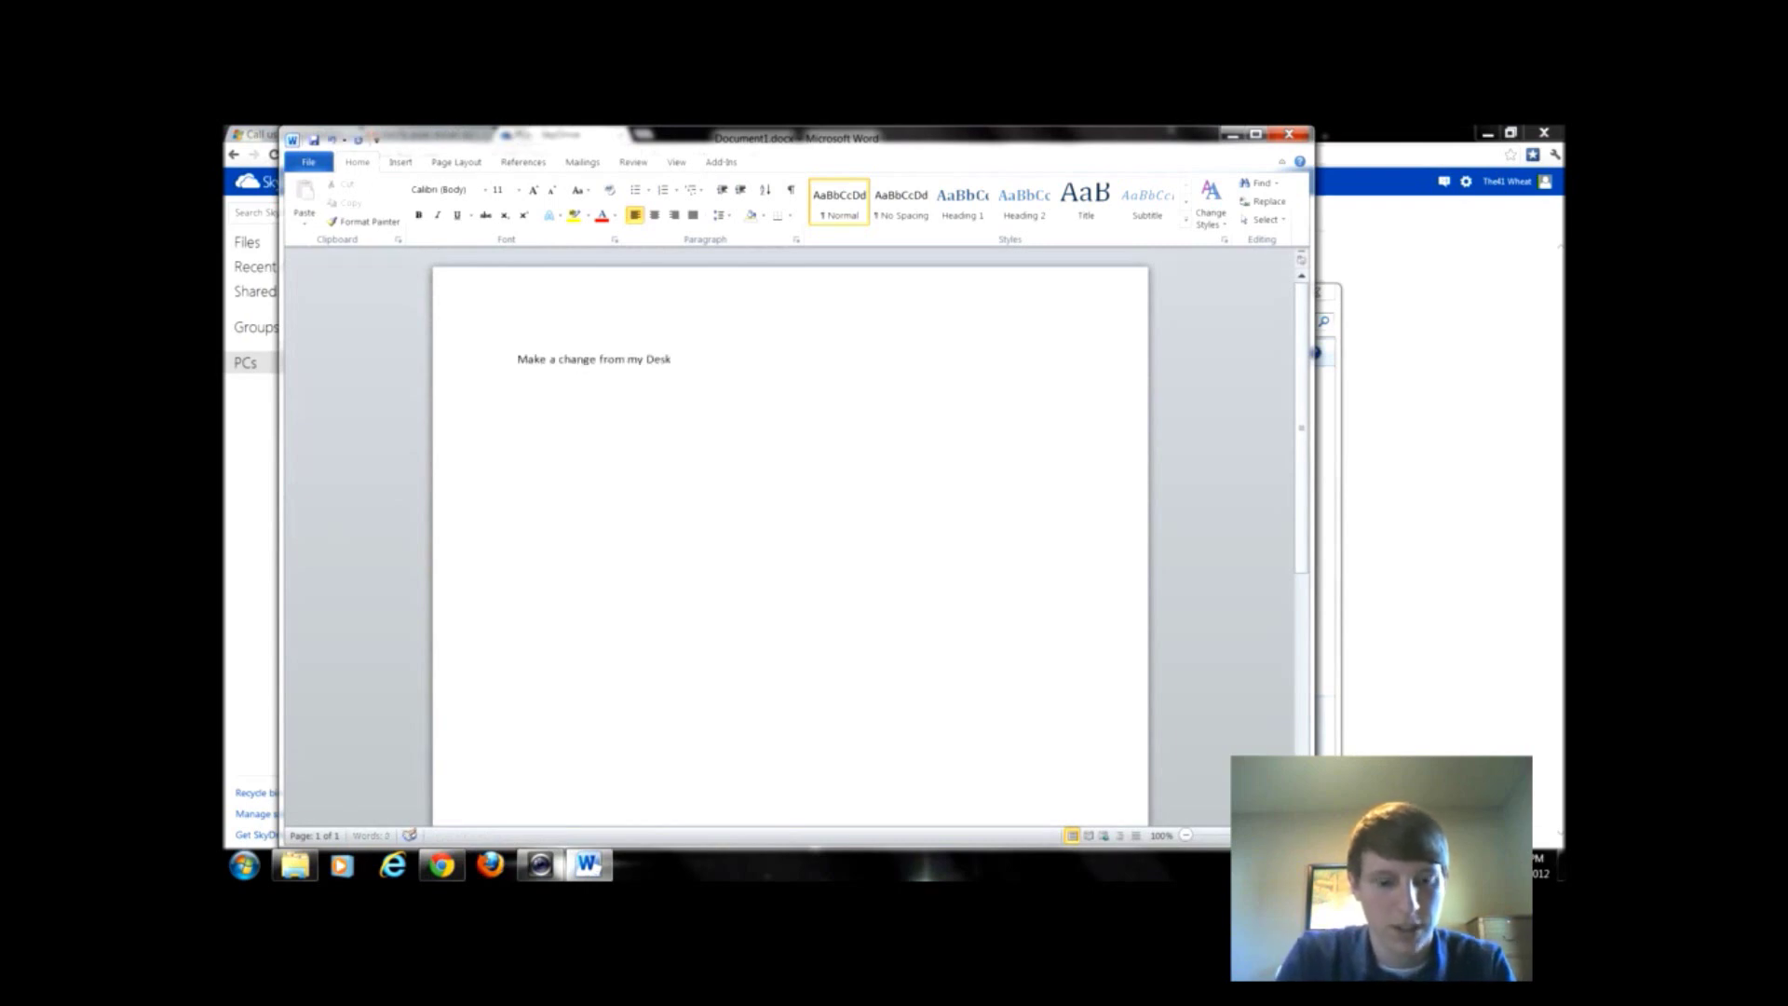
pyautogui.click(1289, 134)
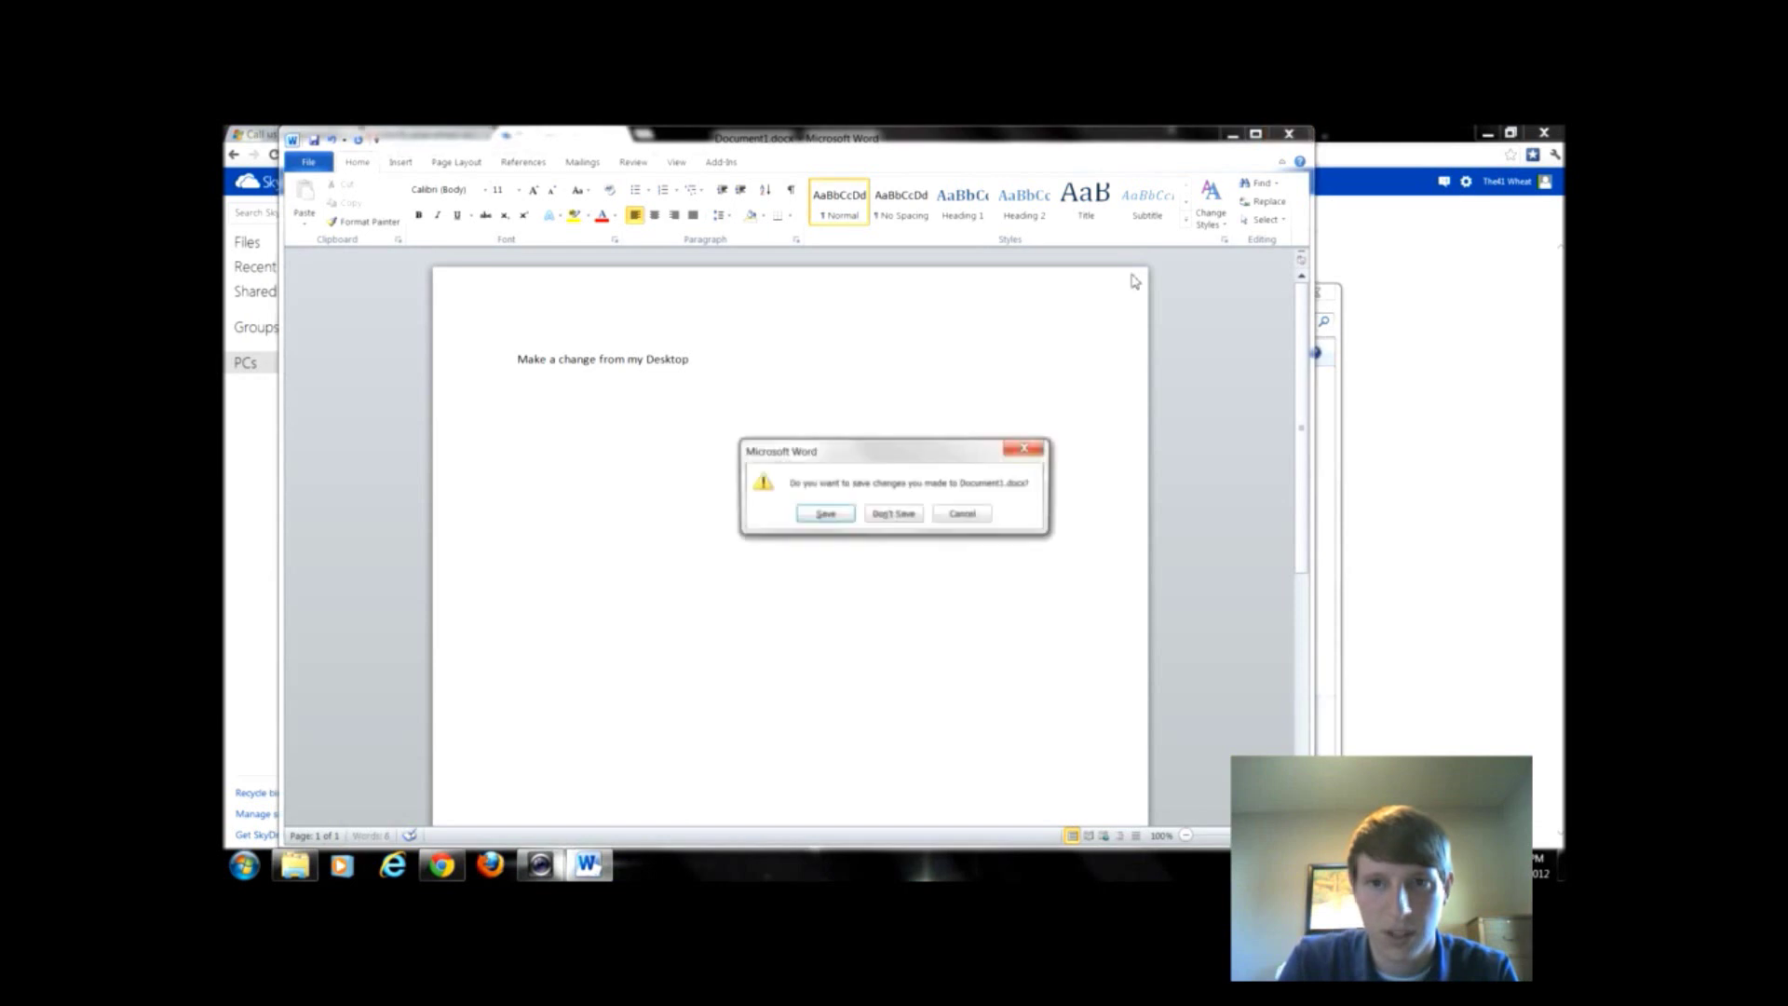
pyautogui.click(836, 513)
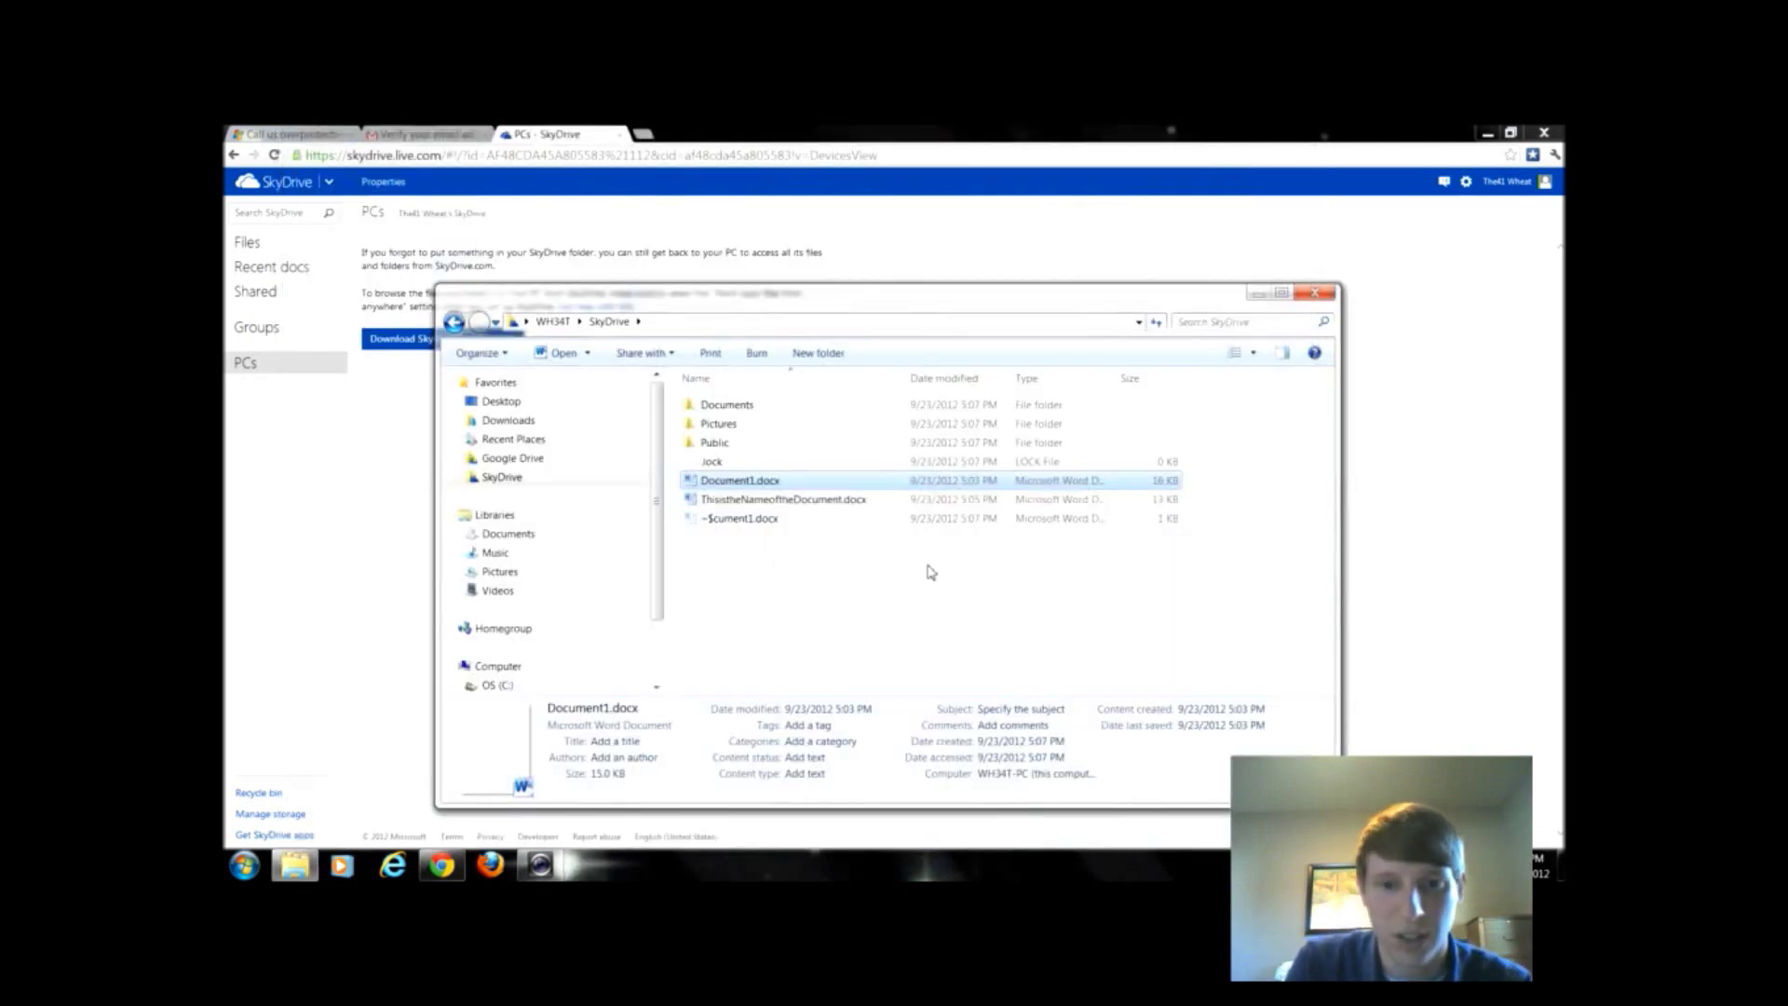
pyautogui.click(1085, 223)
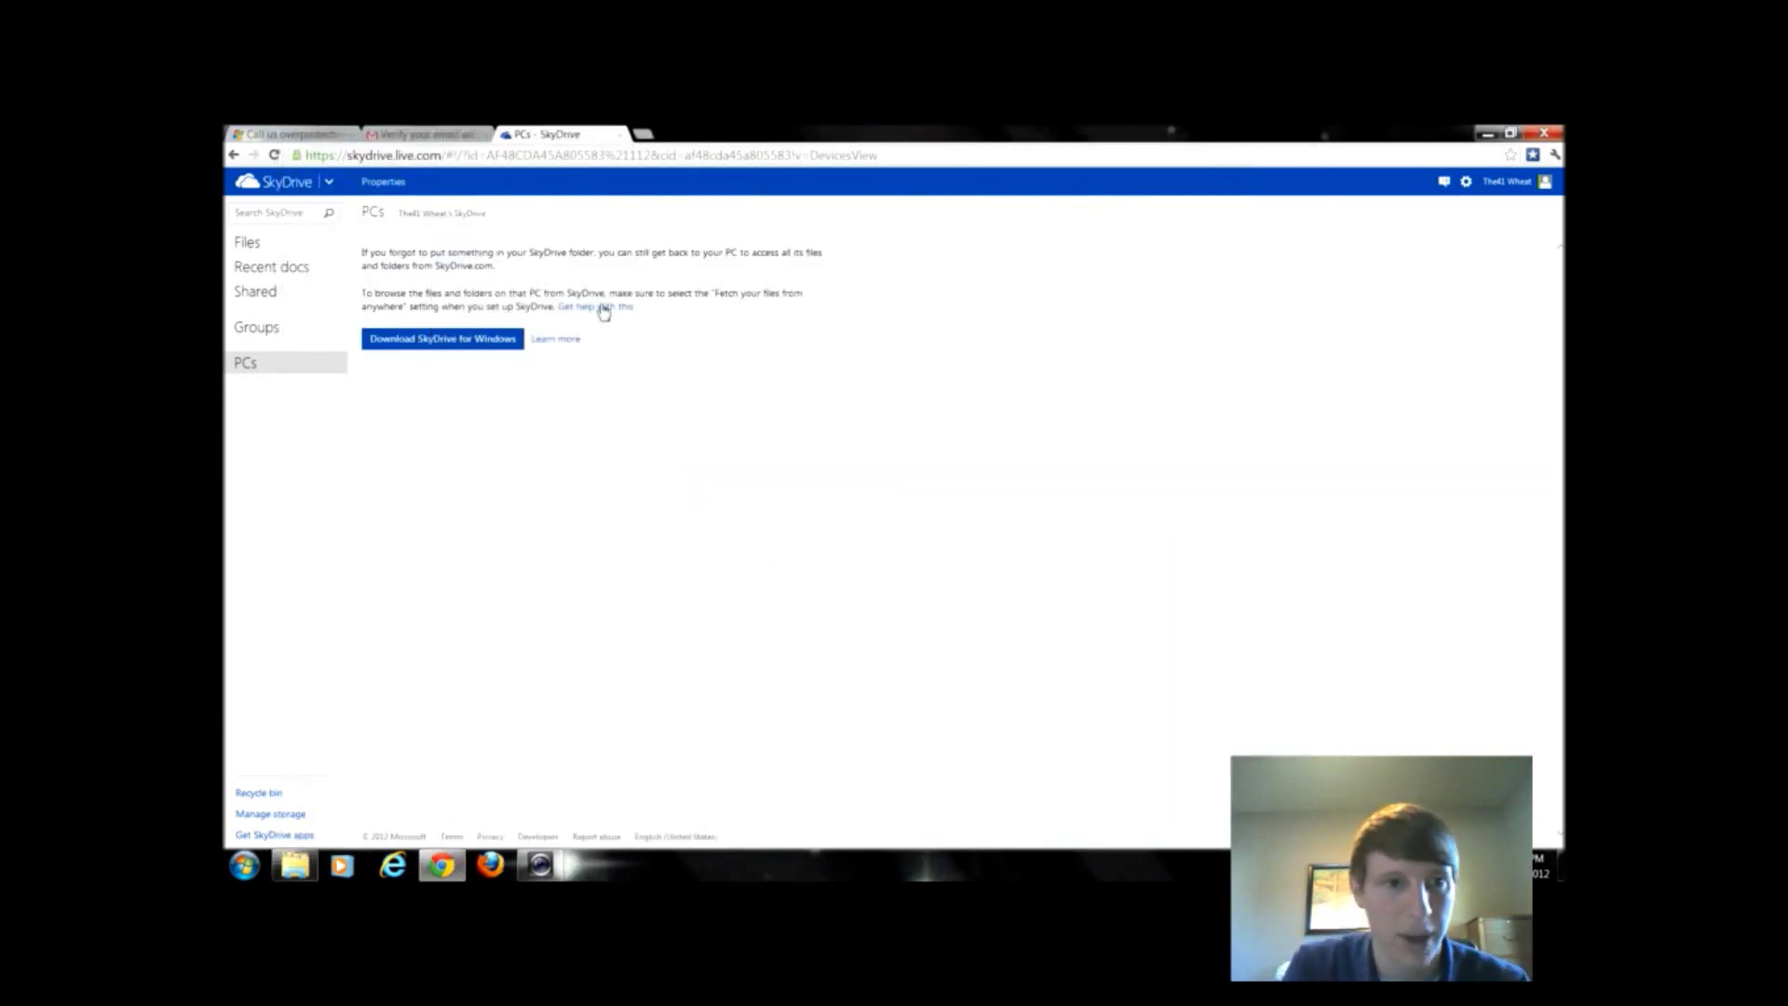
# - Check that Document1 online reads "Make a change from my Desktop", open it for browser editing, then close its tab
pyautogui.click(257, 247)
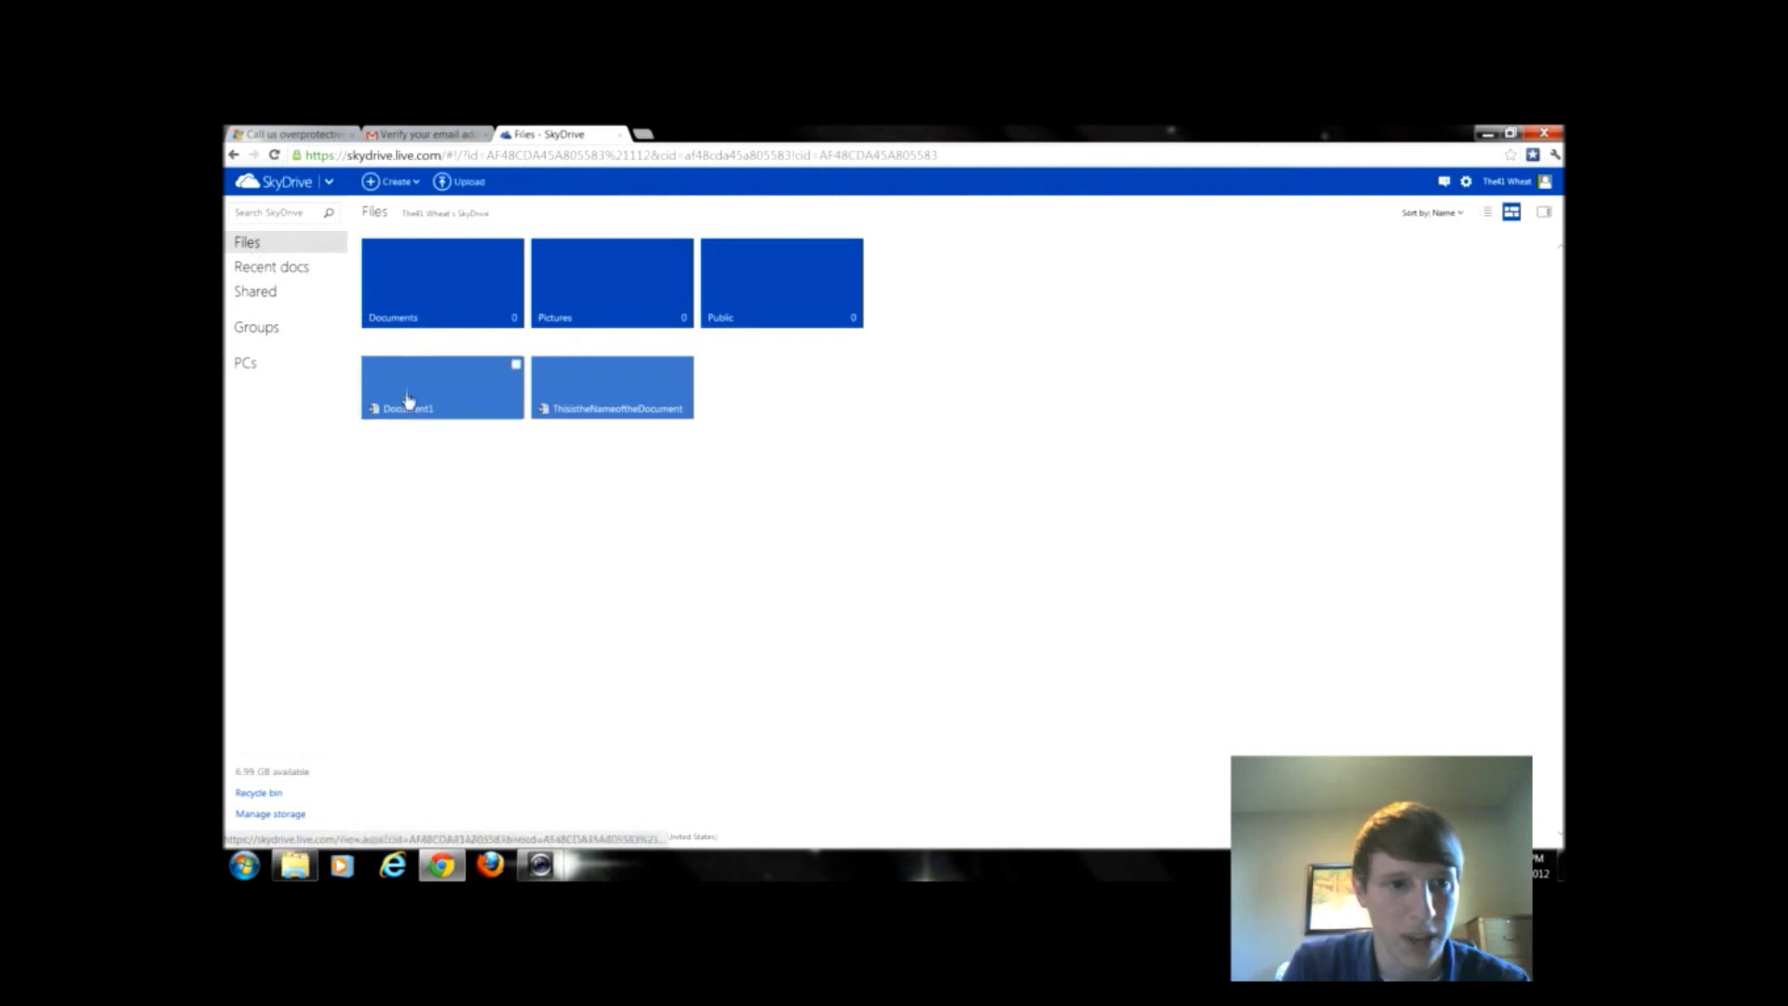
pyautogui.click(410, 400)
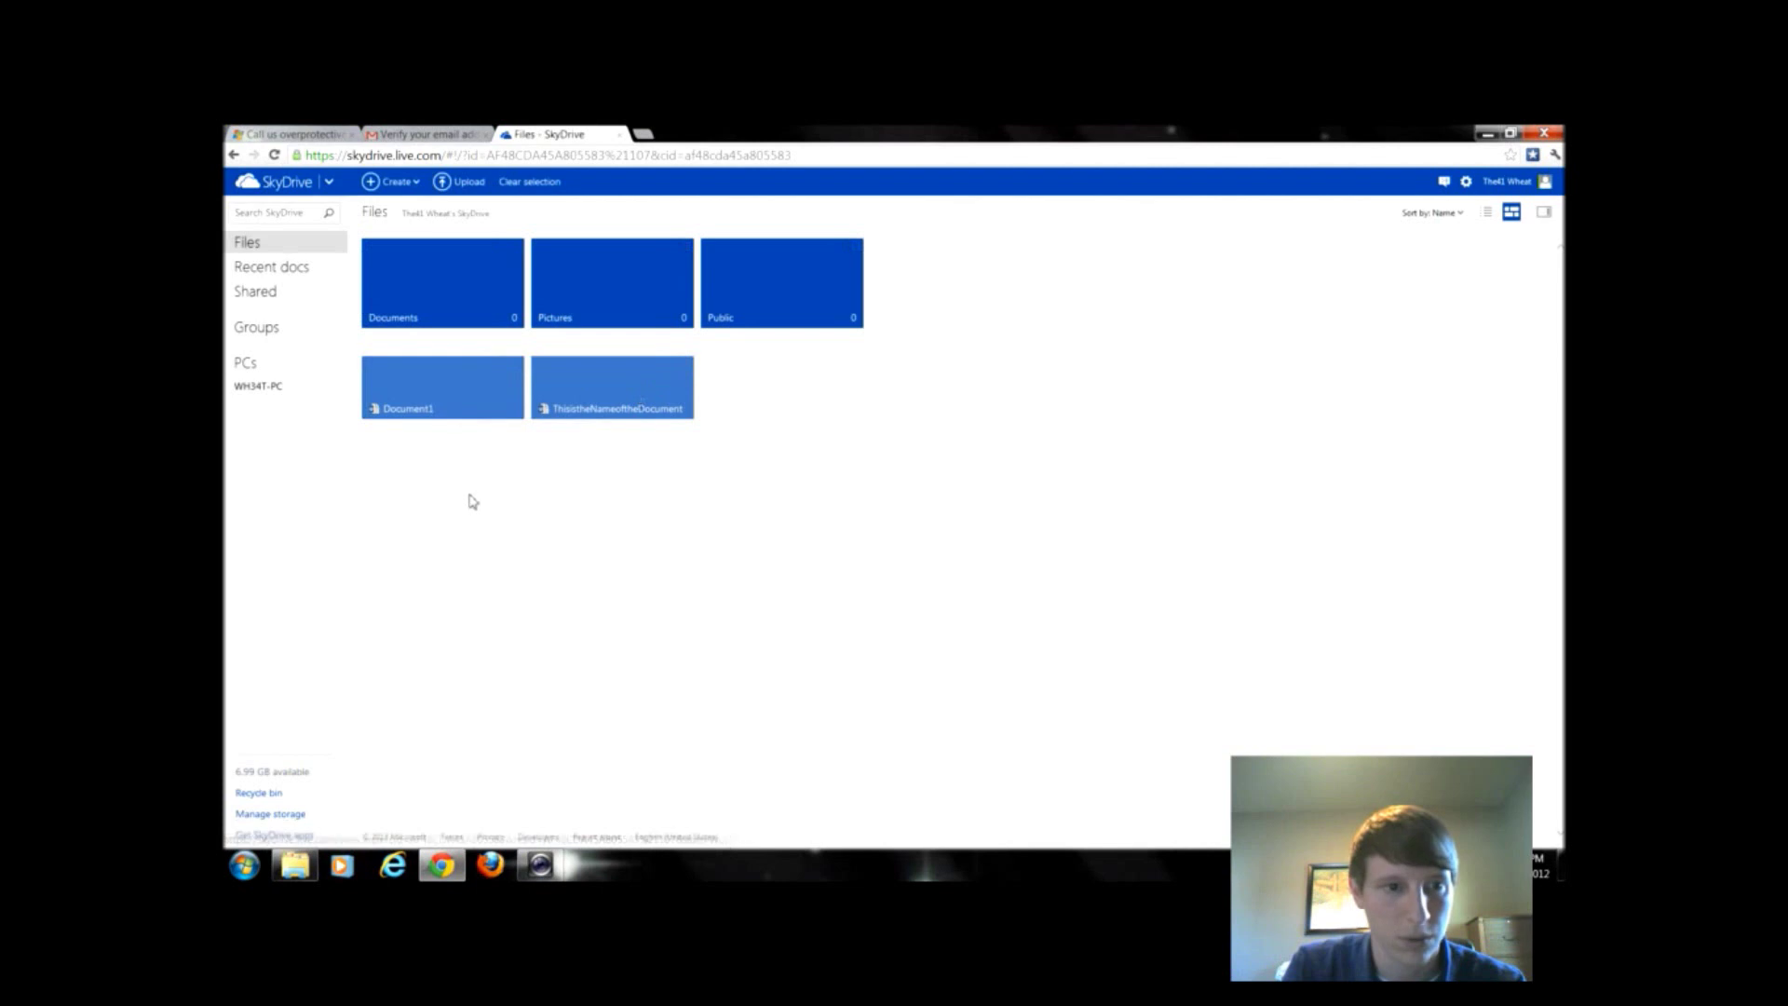
pyautogui.click(430, 399)
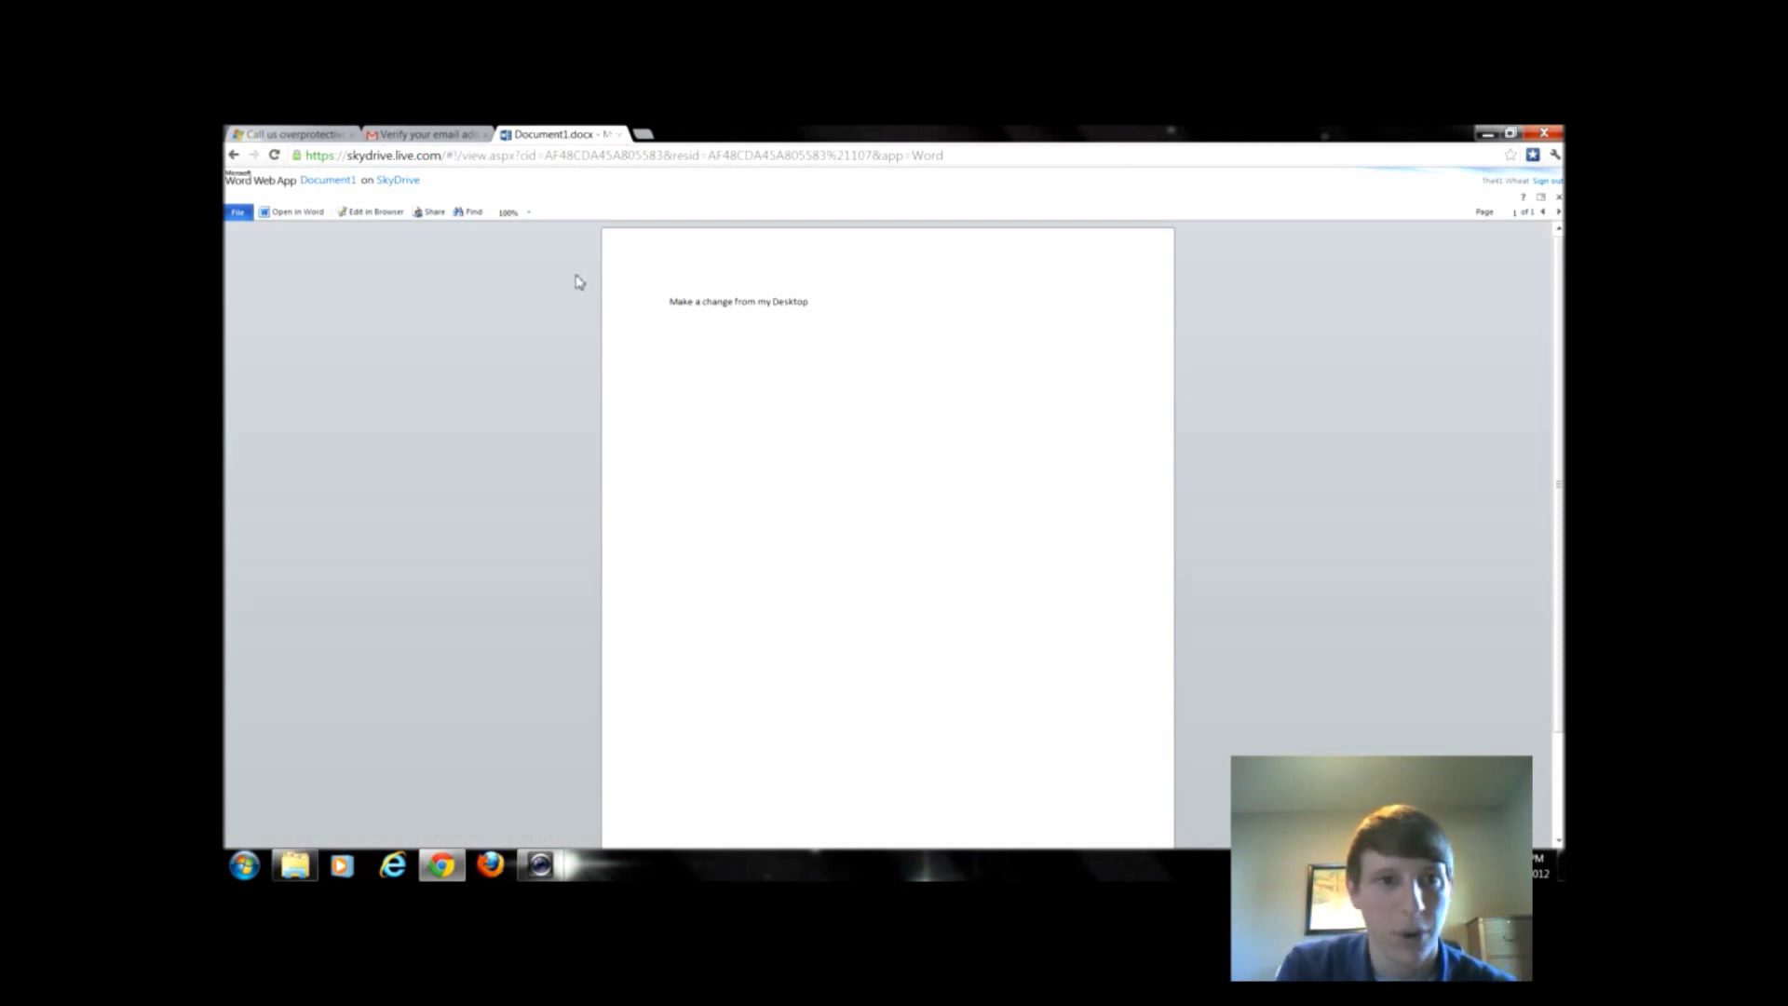
pyautogui.click(350, 215)
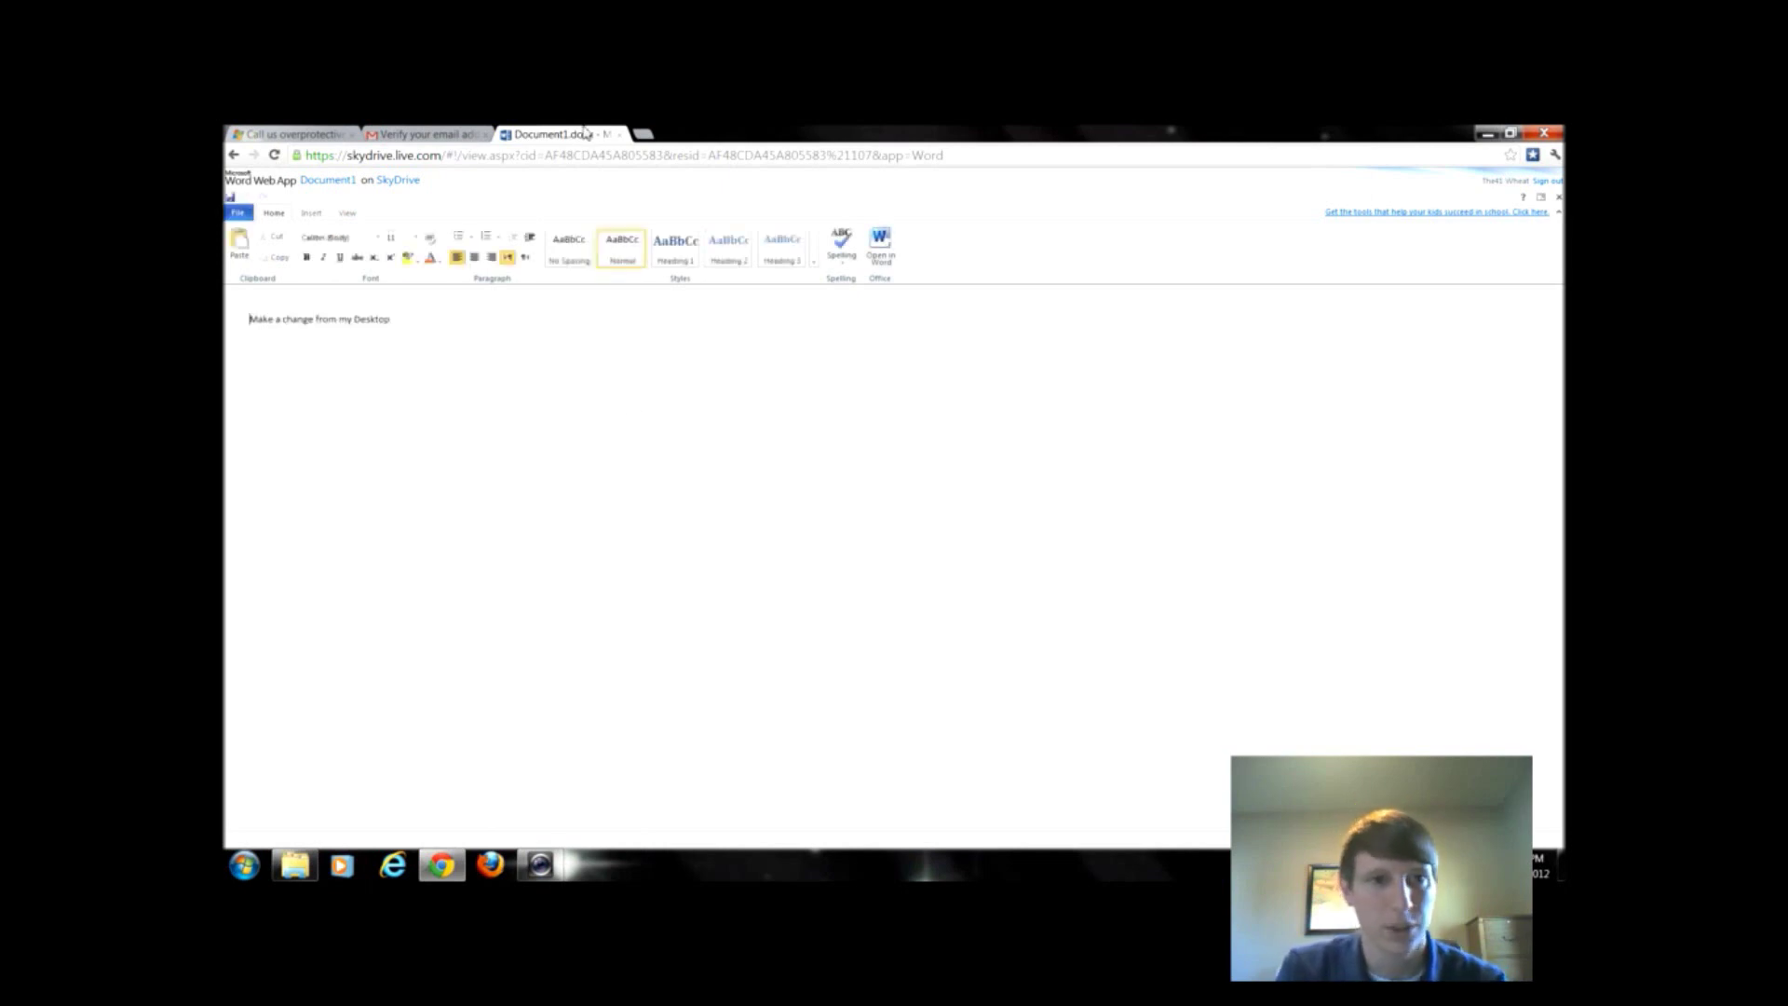
pyautogui.click(621, 136)
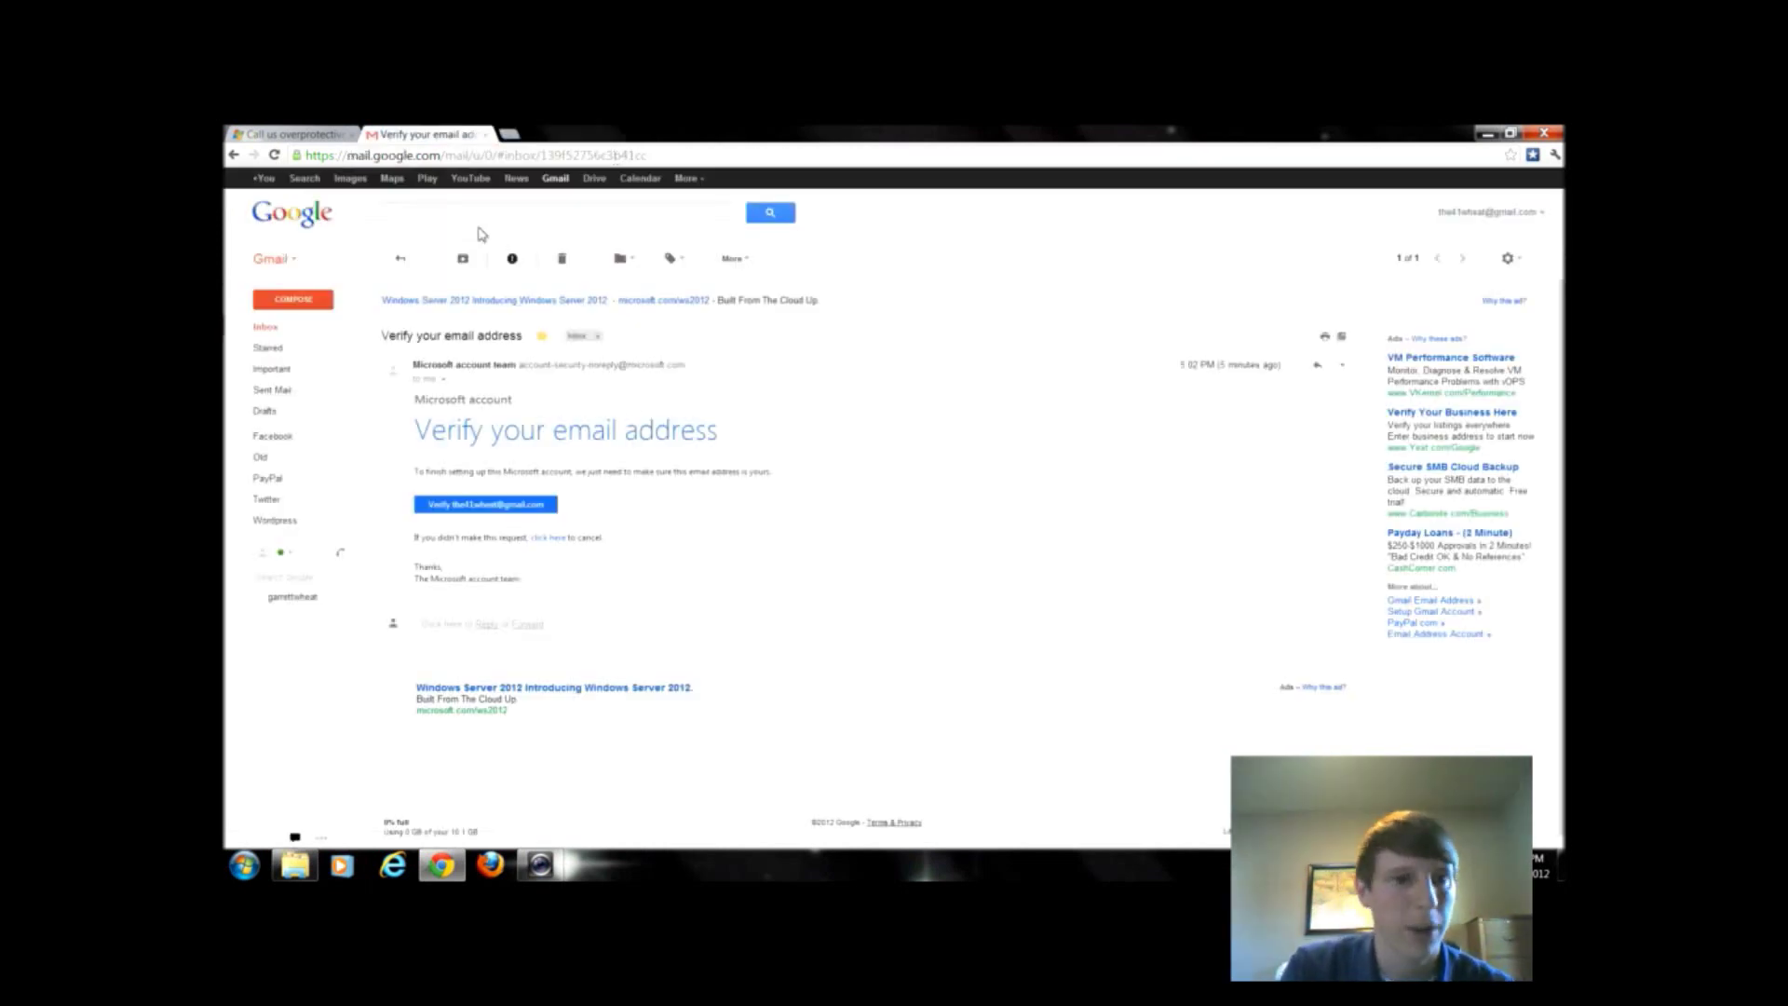
# - Load skydrive.com's Files page in a new tab and highlight the 6.99 GB available storage figure
pyautogui.click(509, 135)
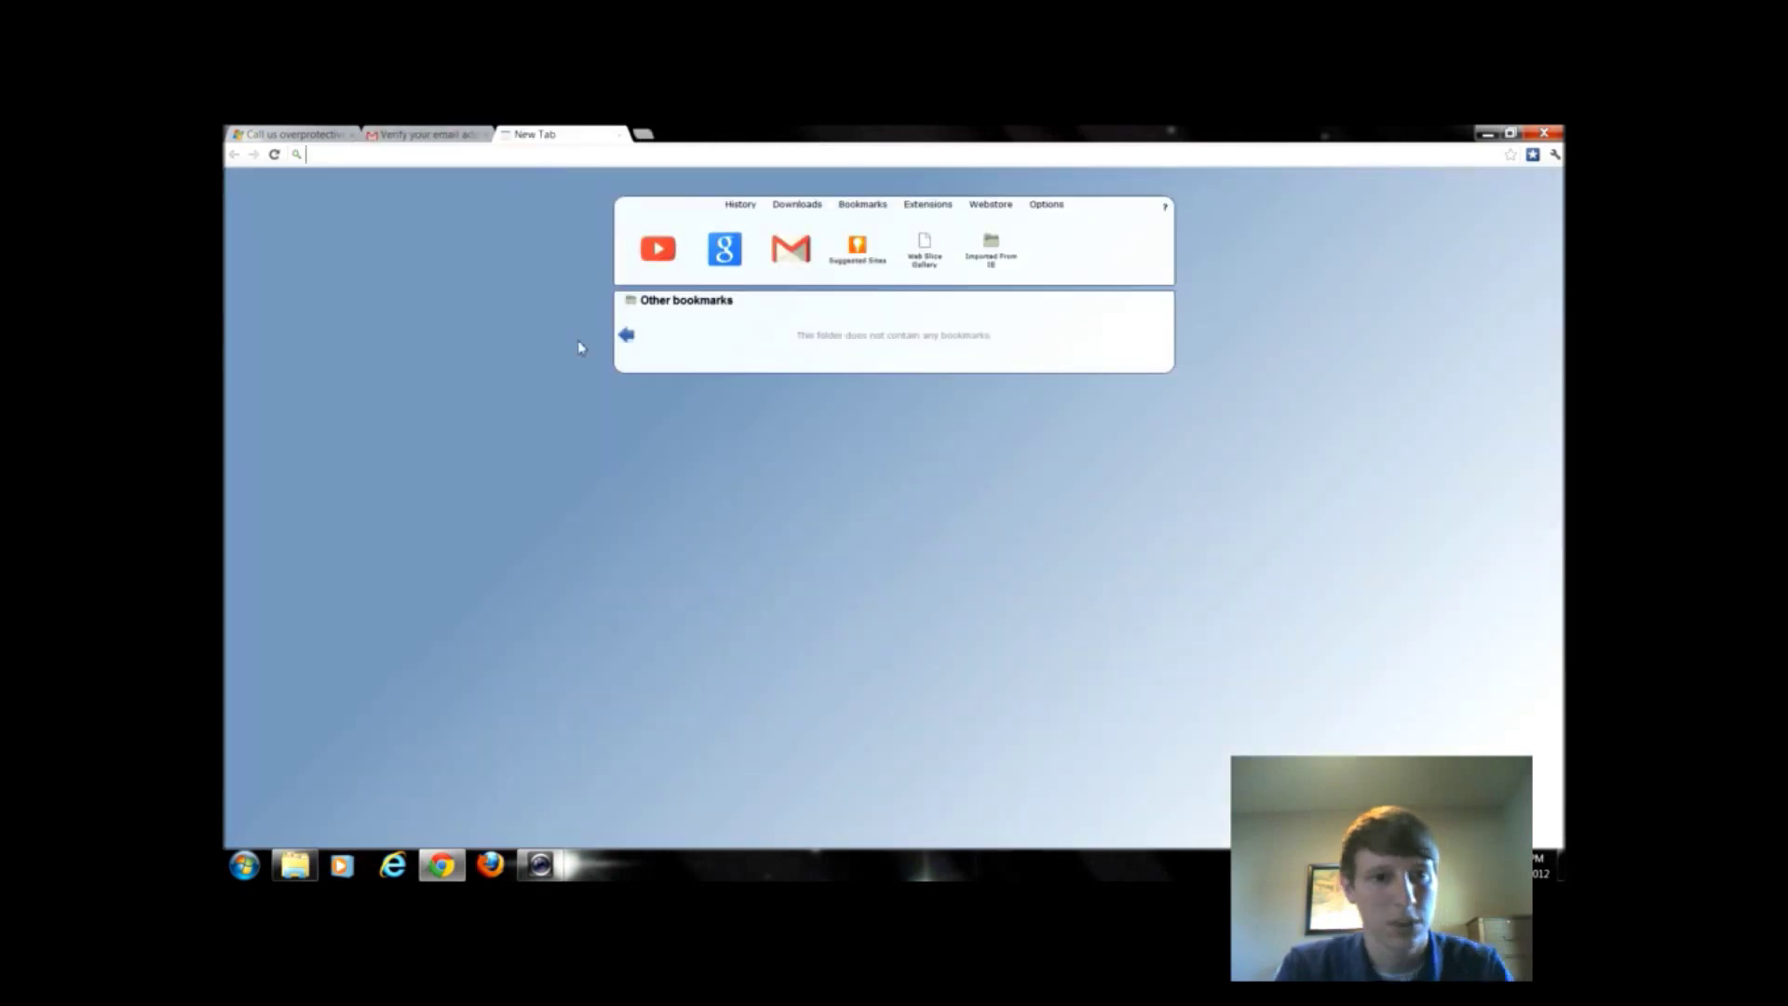
pyautogui.write('skydrive.com')
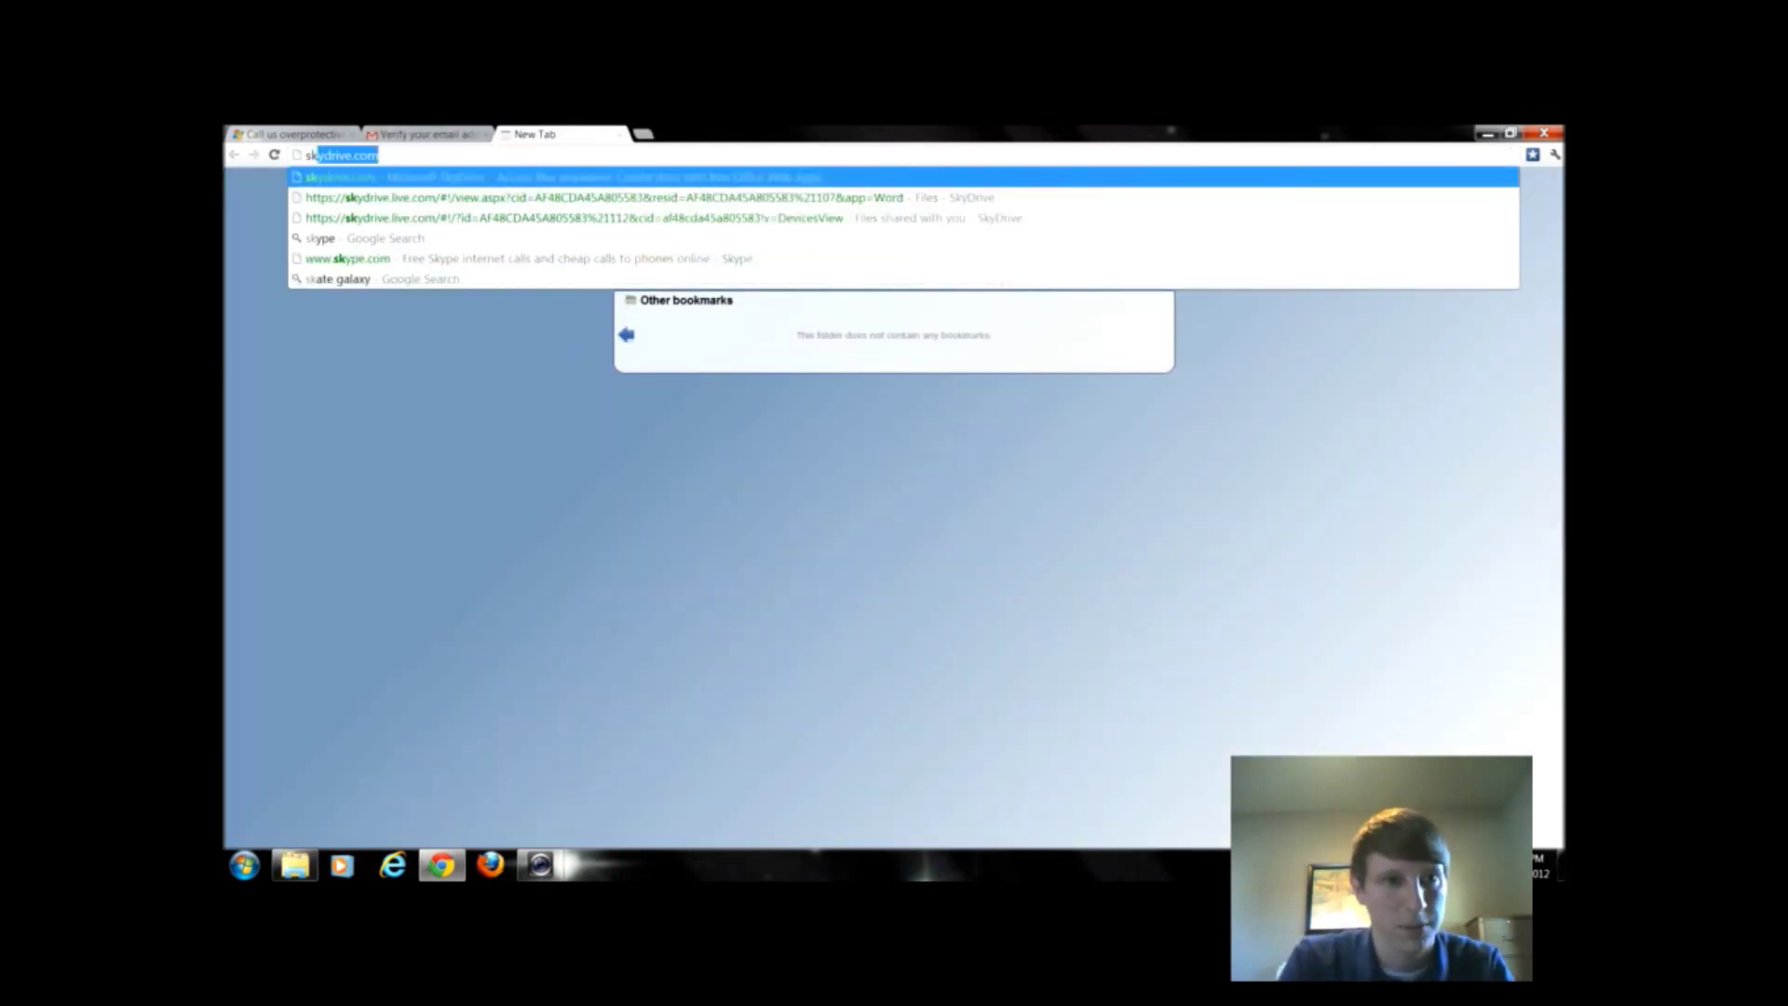
pyautogui.press('Return')
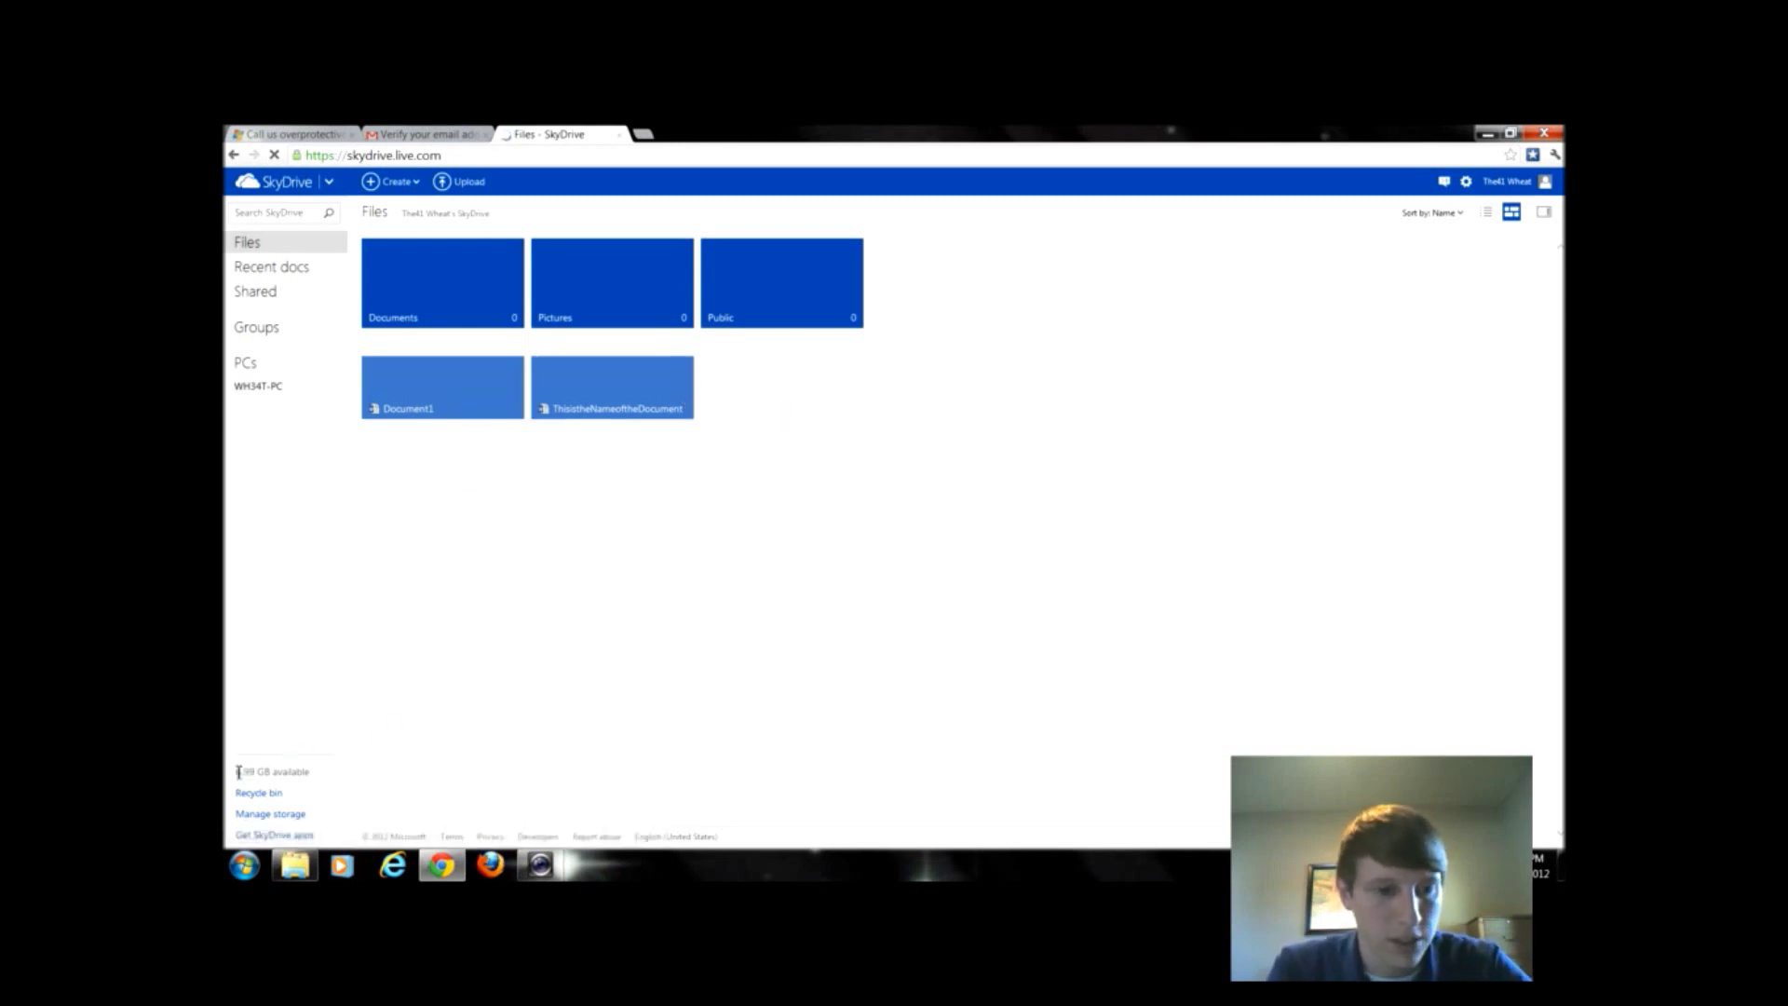
pyautogui.moveTo(235, 772); pyautogui.dragTo(283, 772)
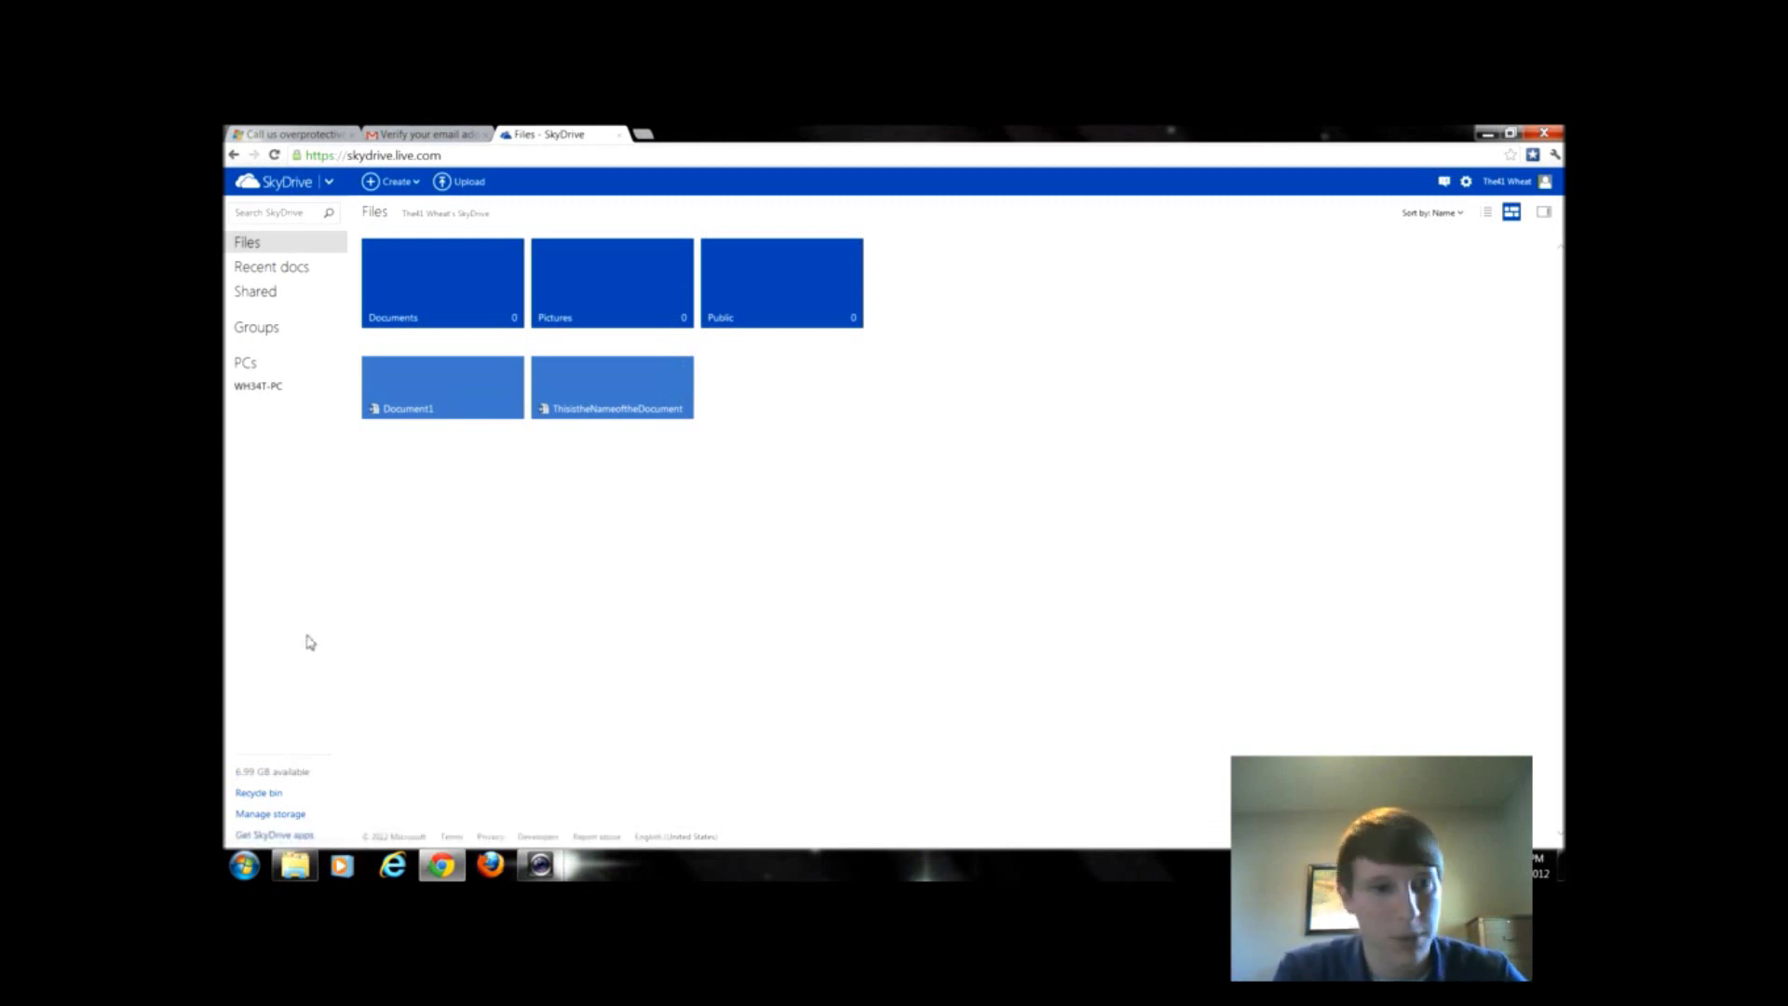
pyautogui.click(1486, 213)
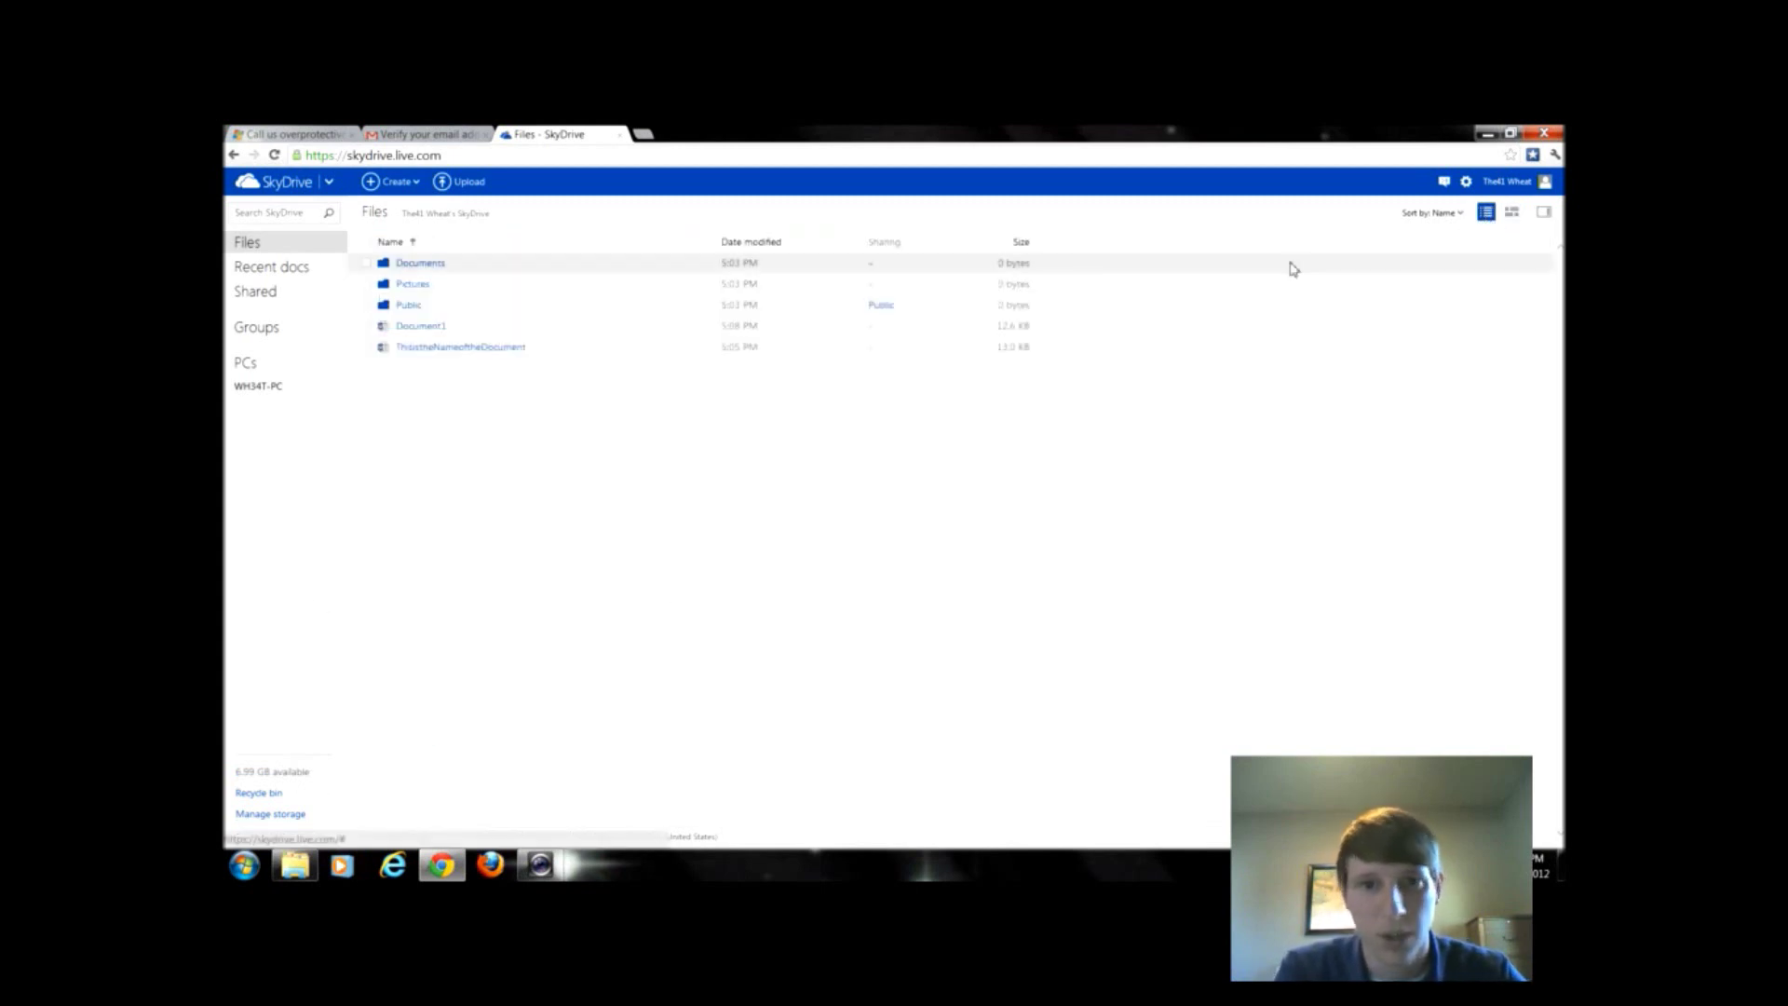
pyautogui.click(1512, 213)
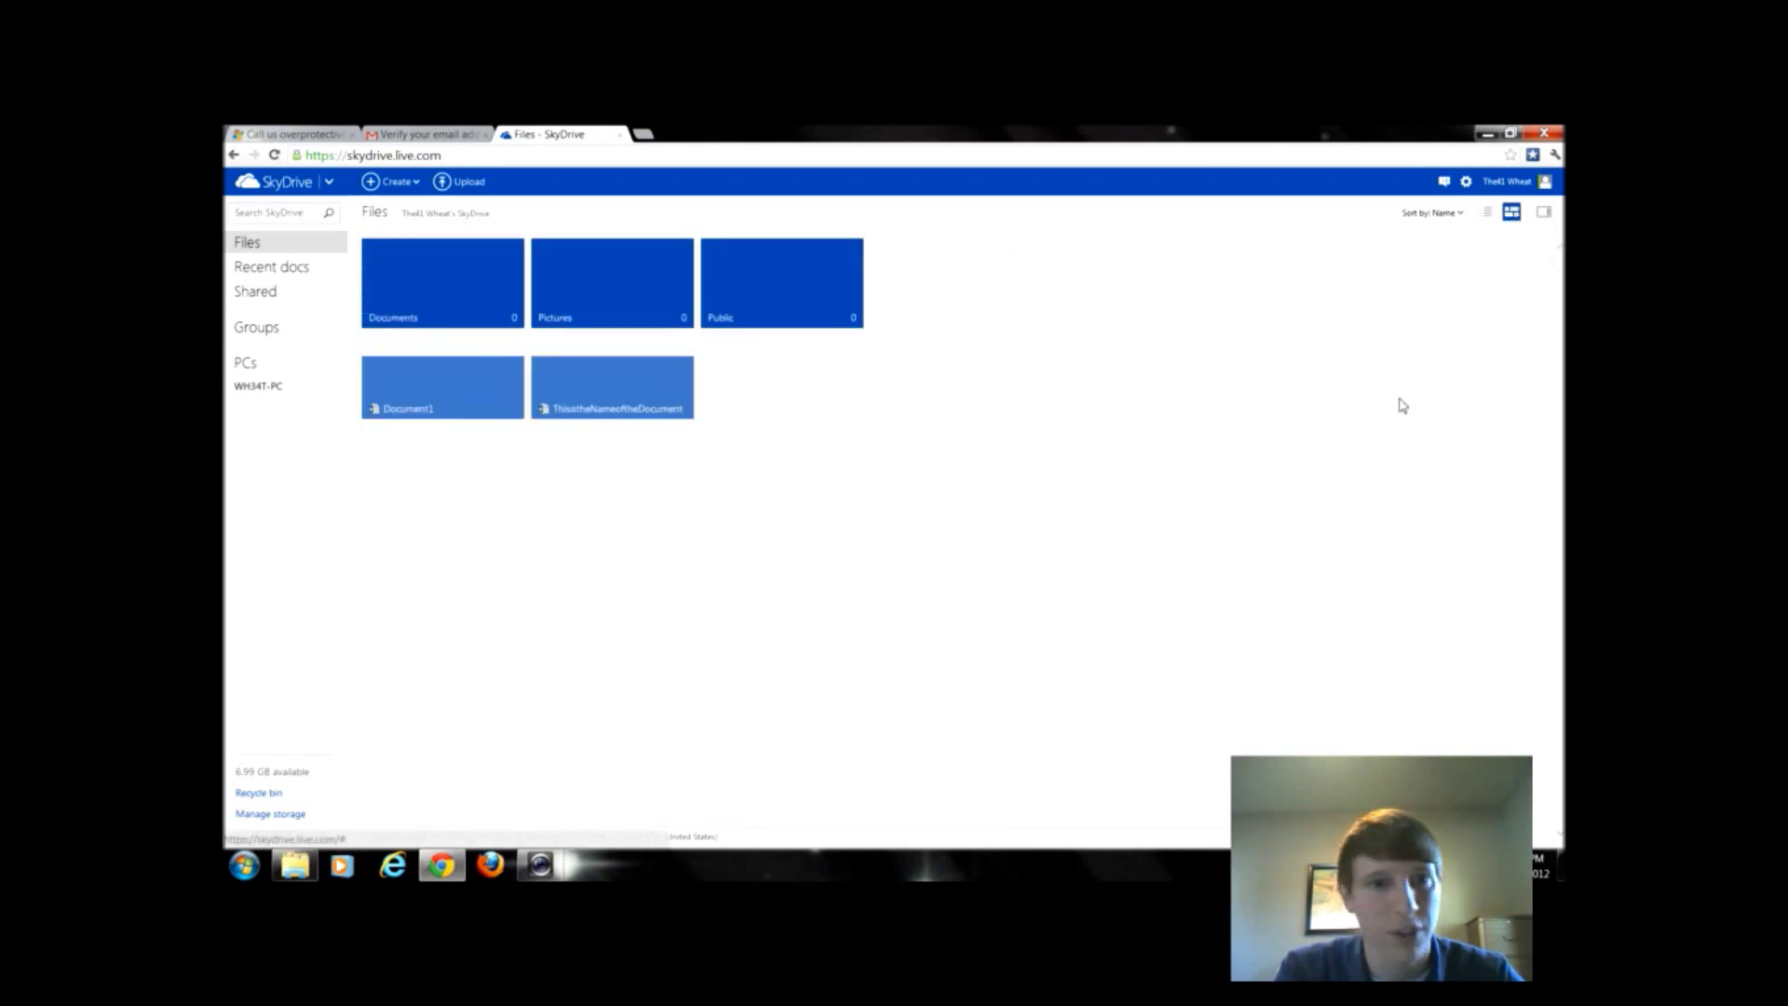
pyautogui.click(1545, 214)
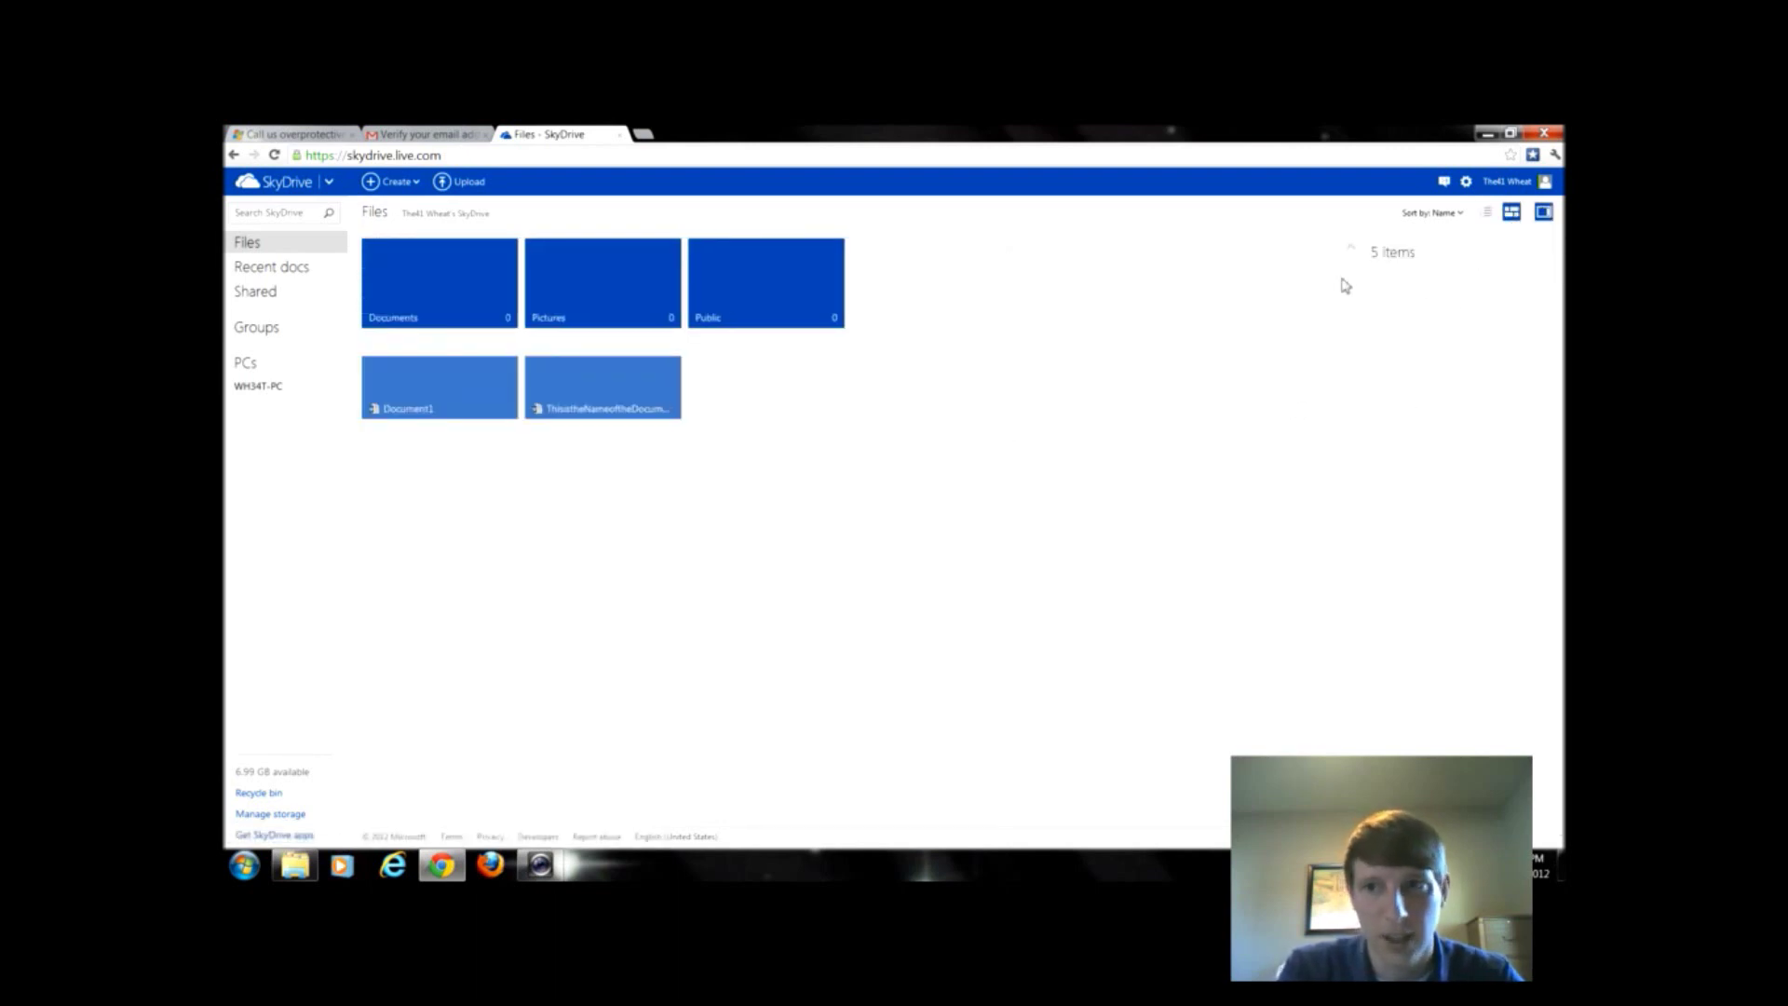
pyautogui.click(424, 408)
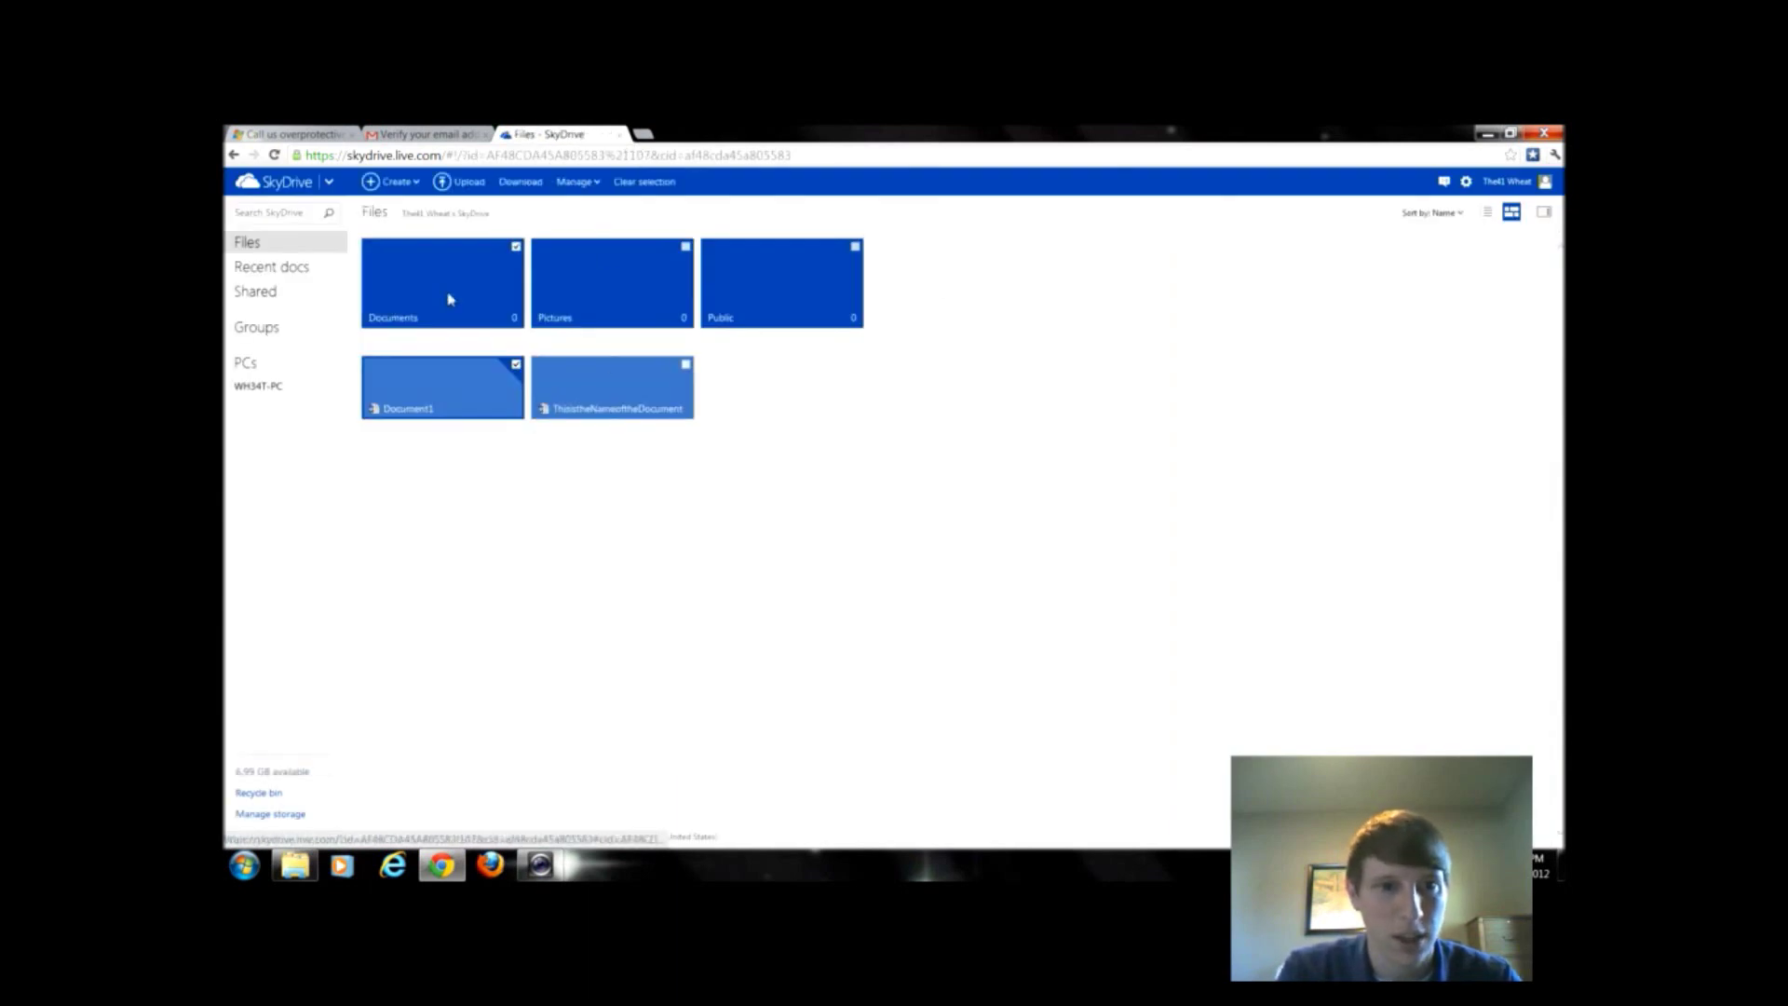
pyautogui.keyDown('ctrl'); pyautogui.click(448, 299); pyautogui.keyUp('ctrl')
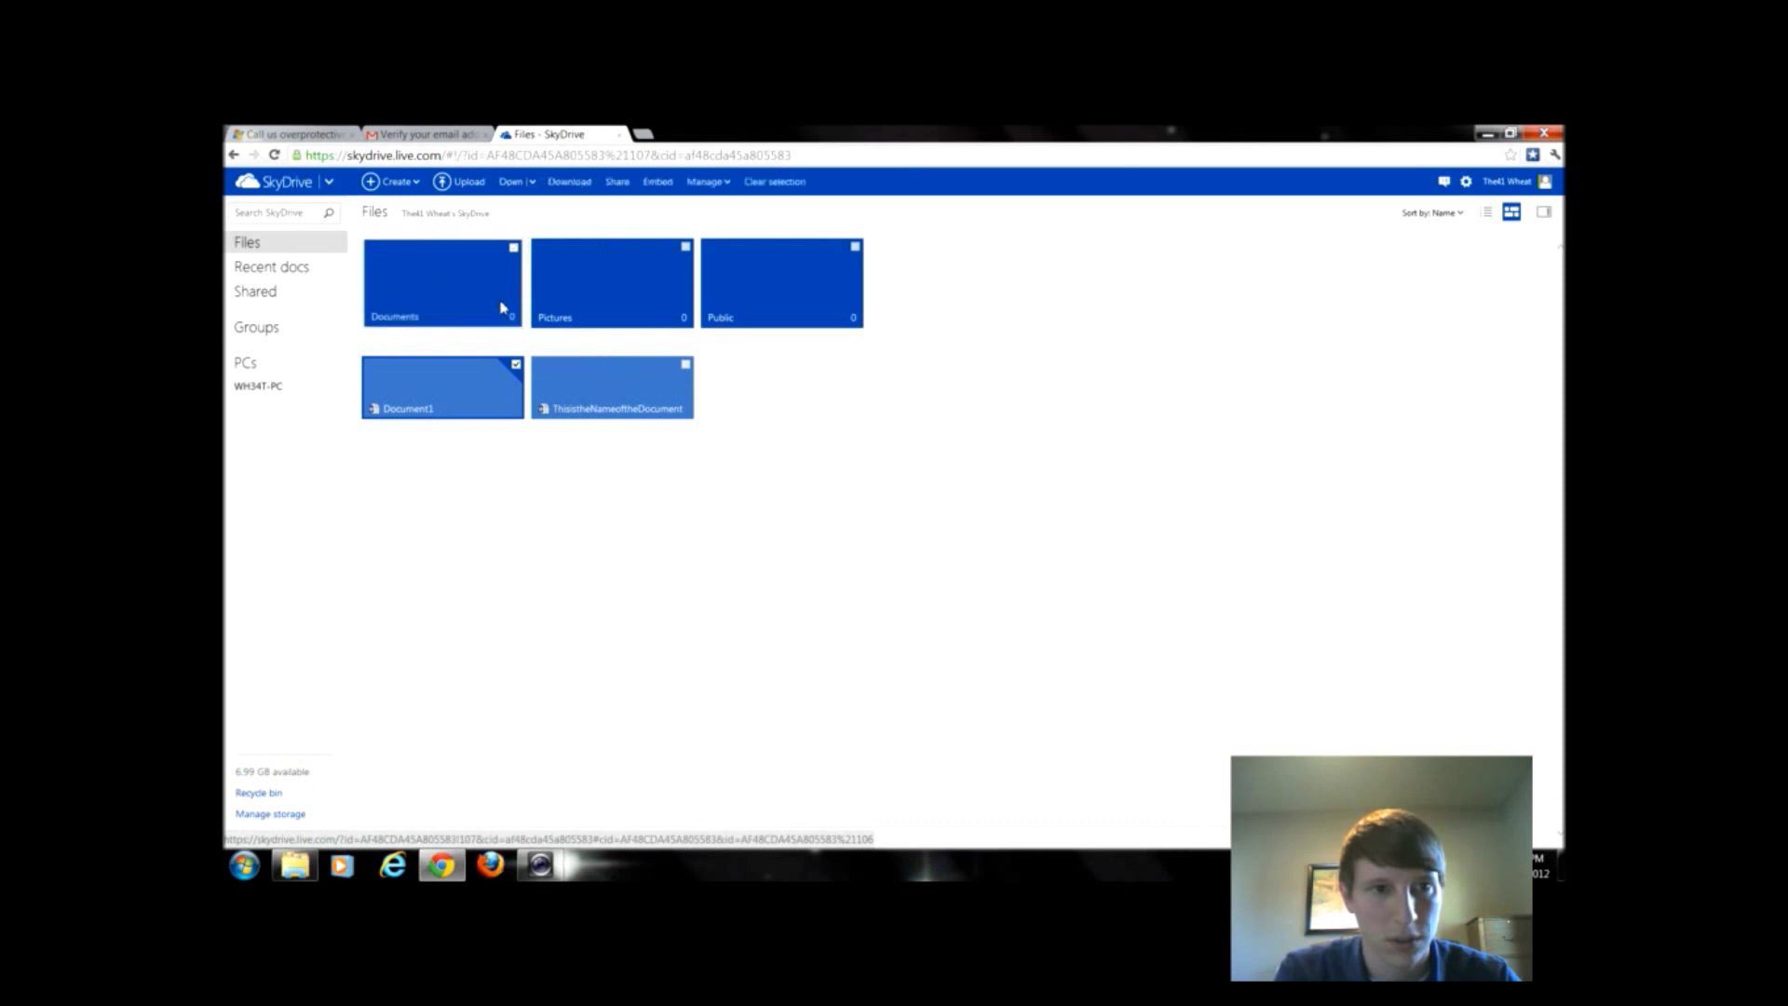
pyautogui.click(592, 186)
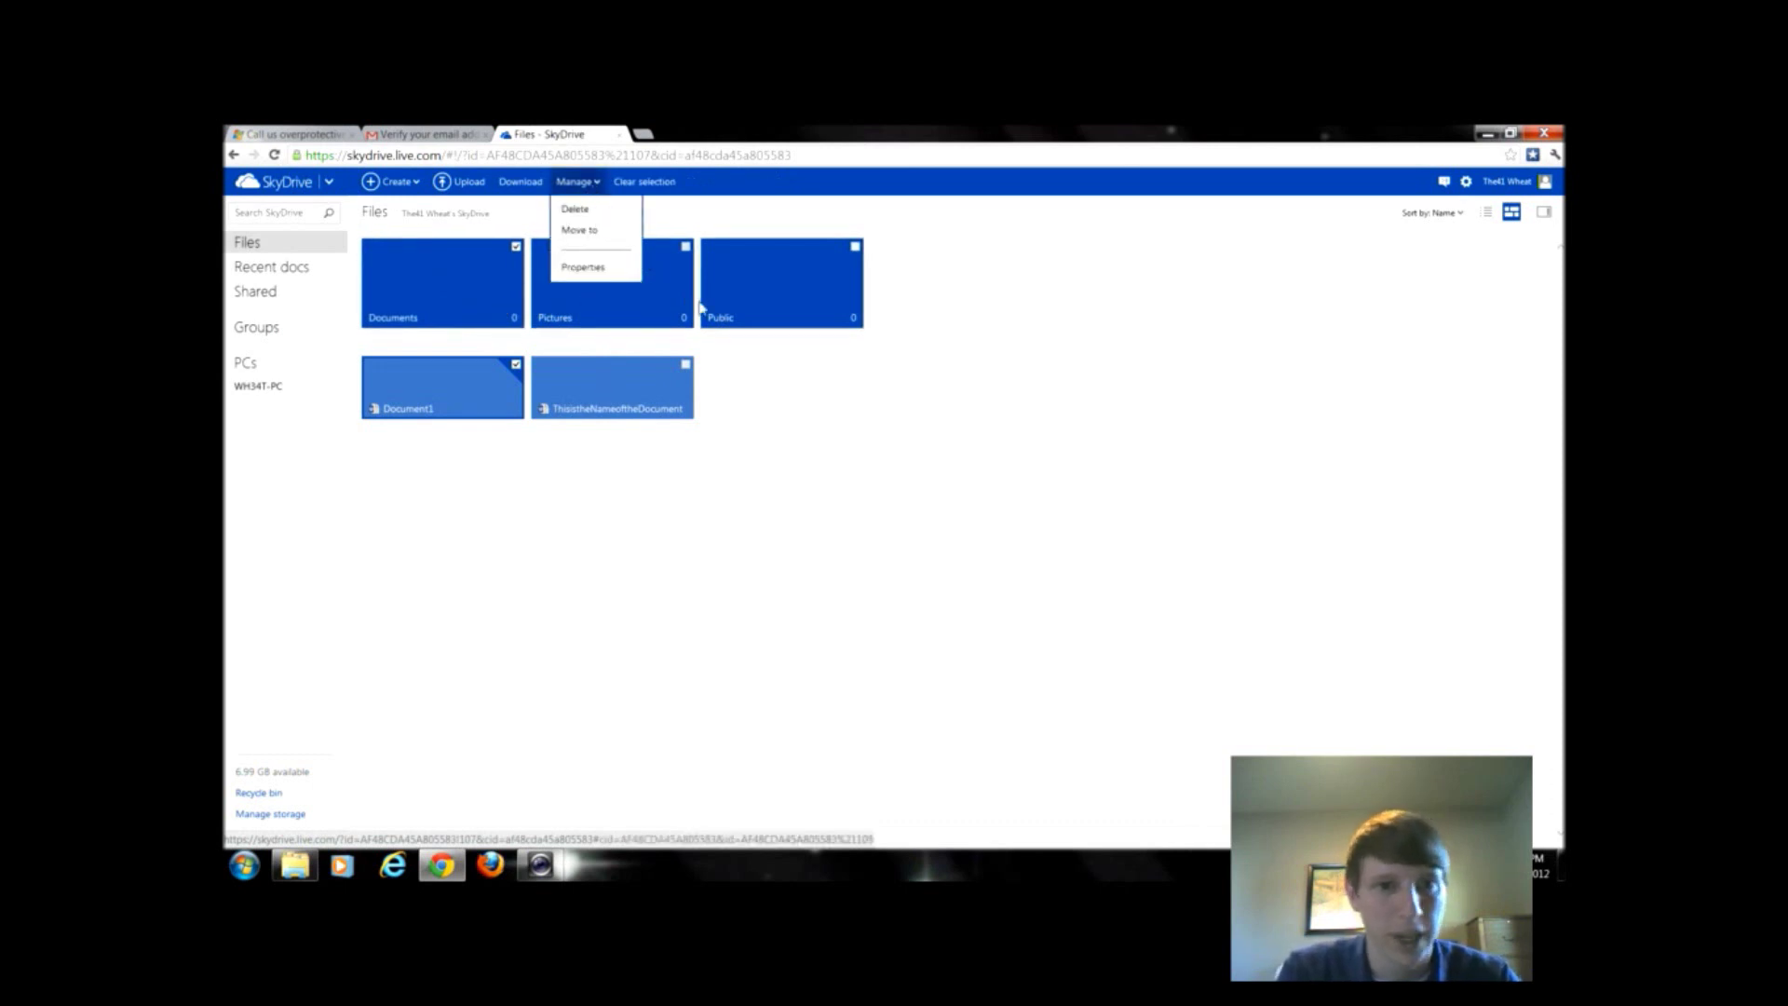
pyautogui.moveTo(669, 300); pyautogui.dragTo(568, 284)
pyautogui.click(736, 400)
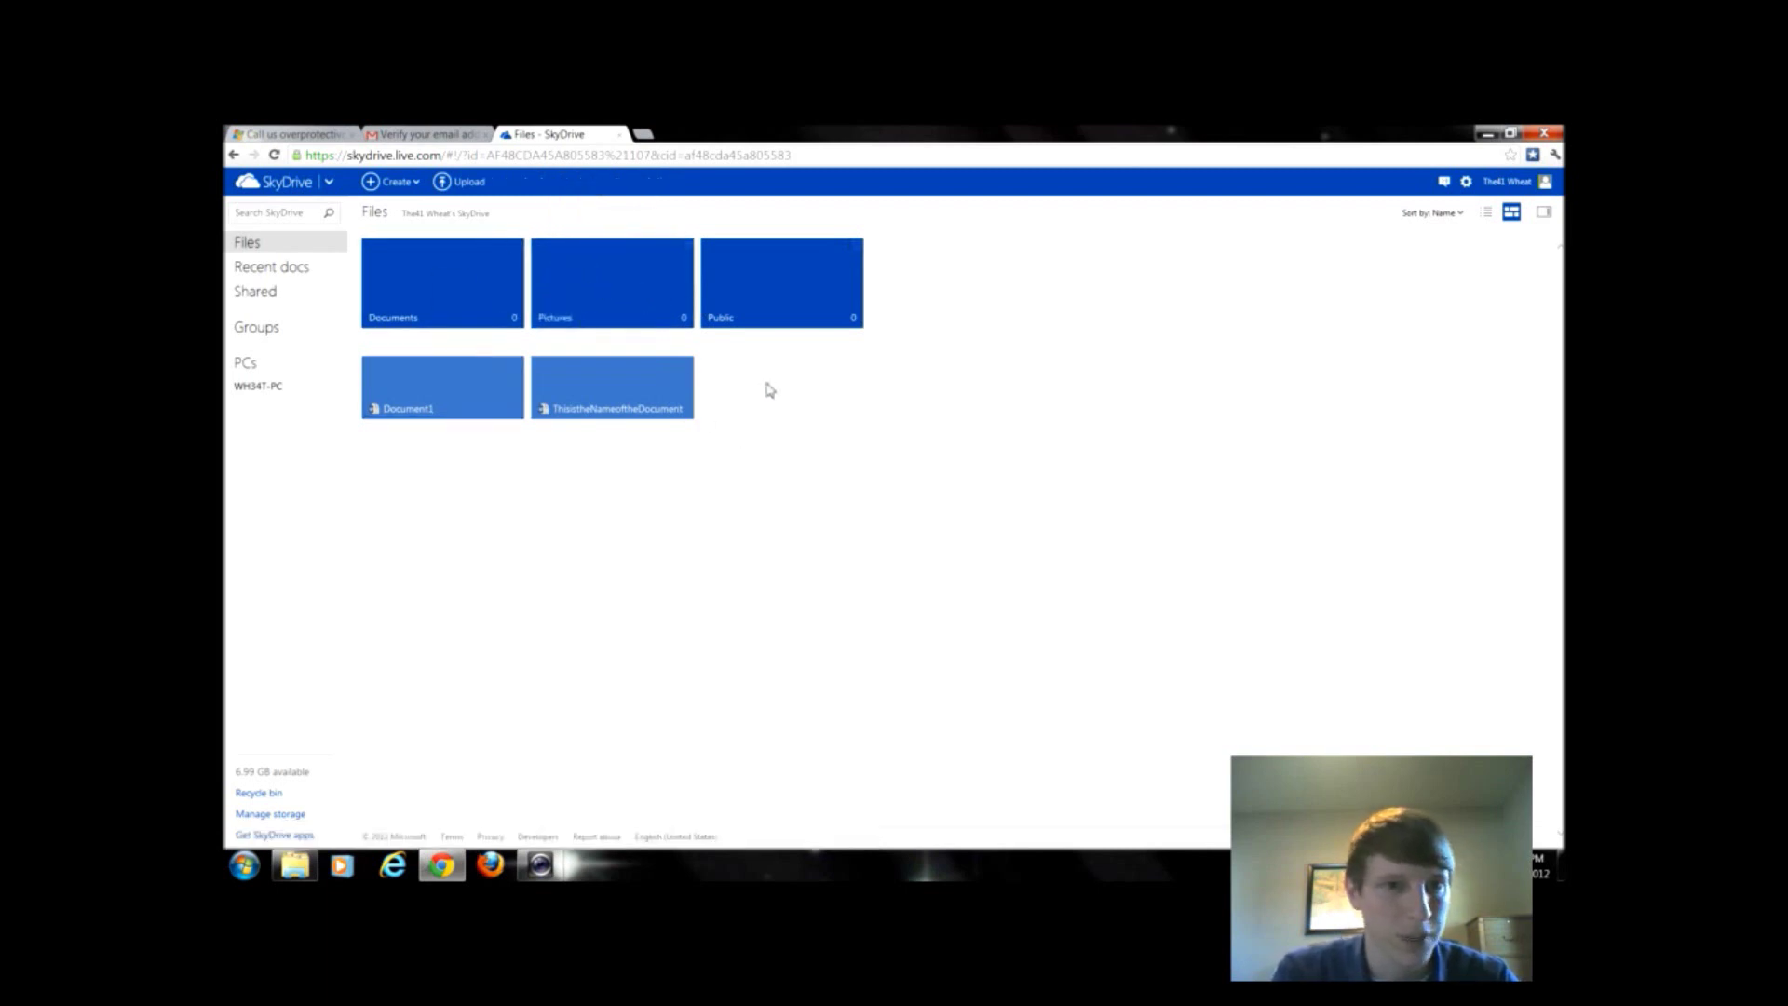
pyautogui.click(397, 182)
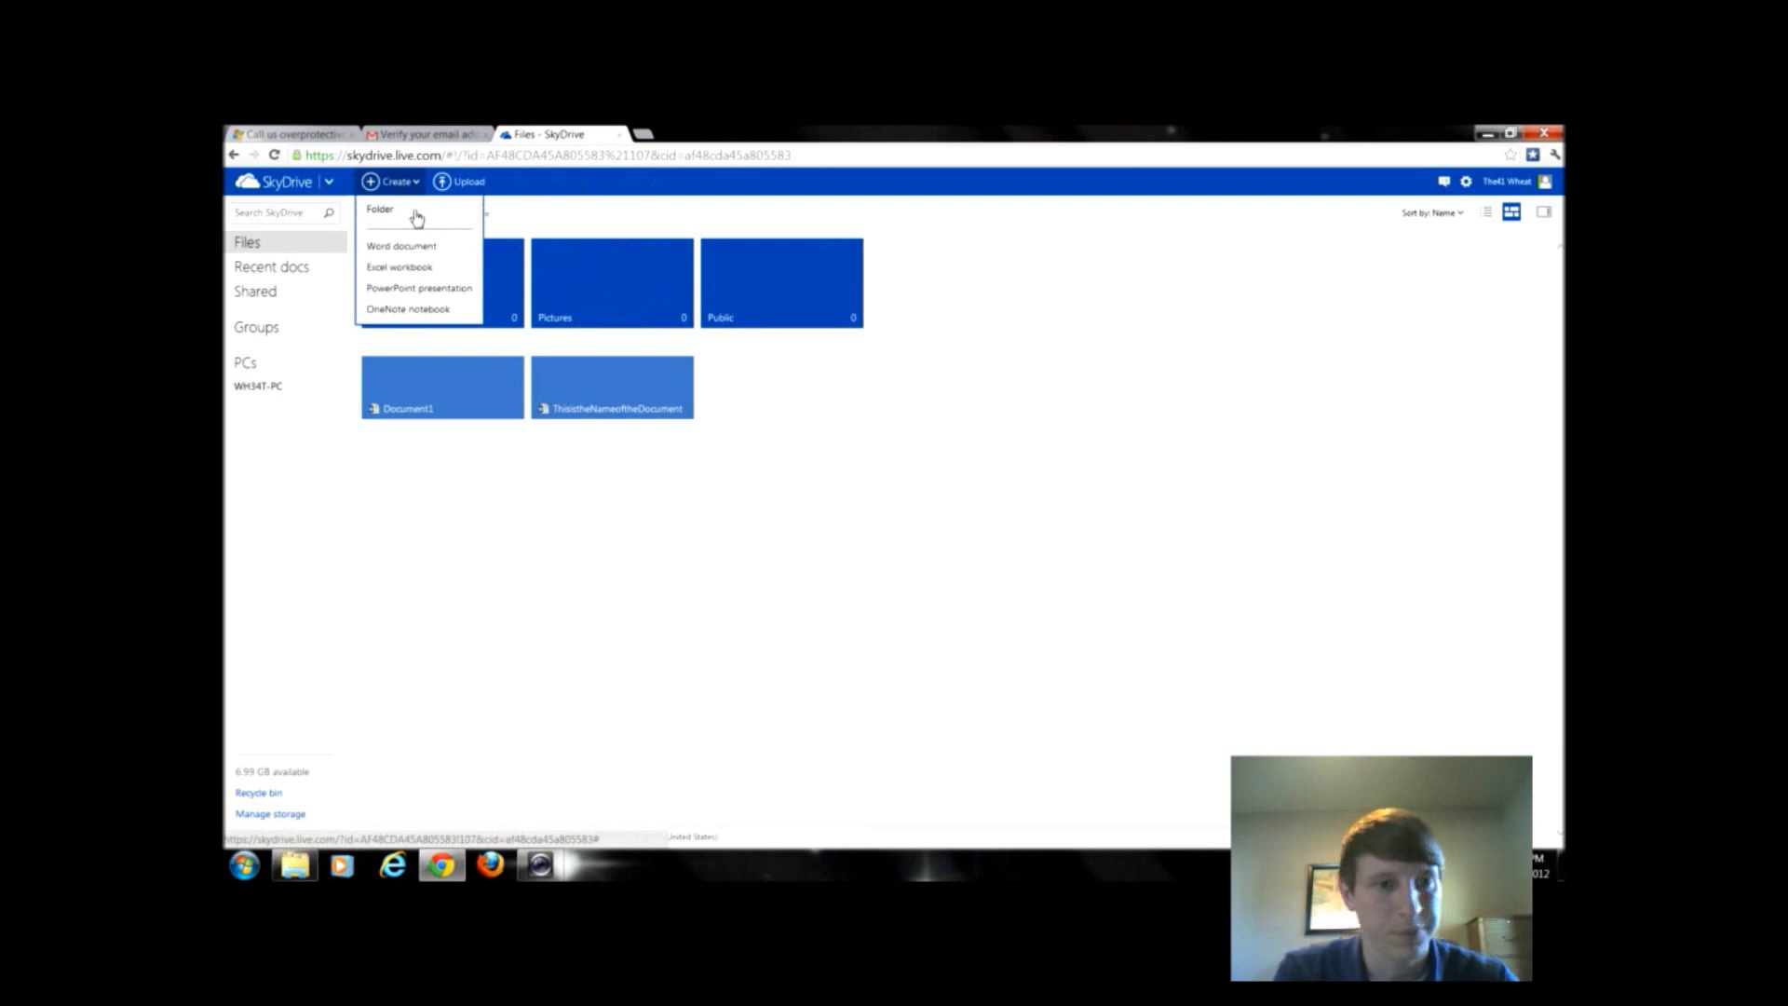
pyautogui.click(640, 587)
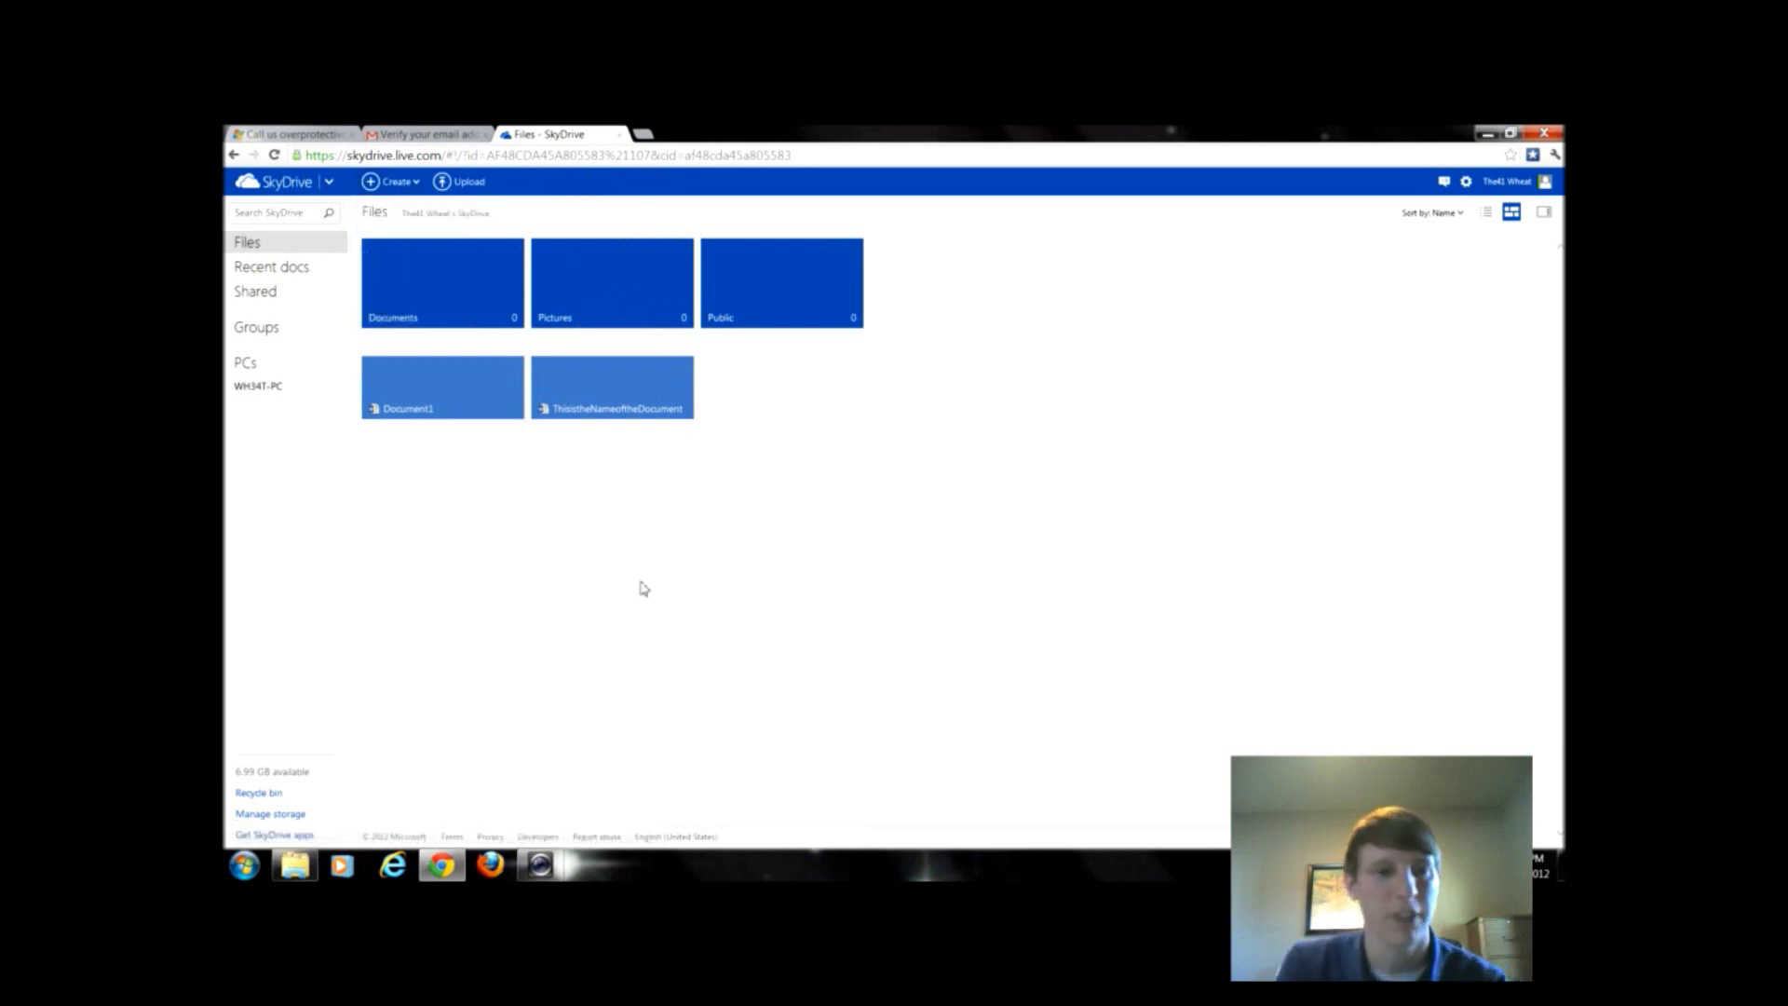